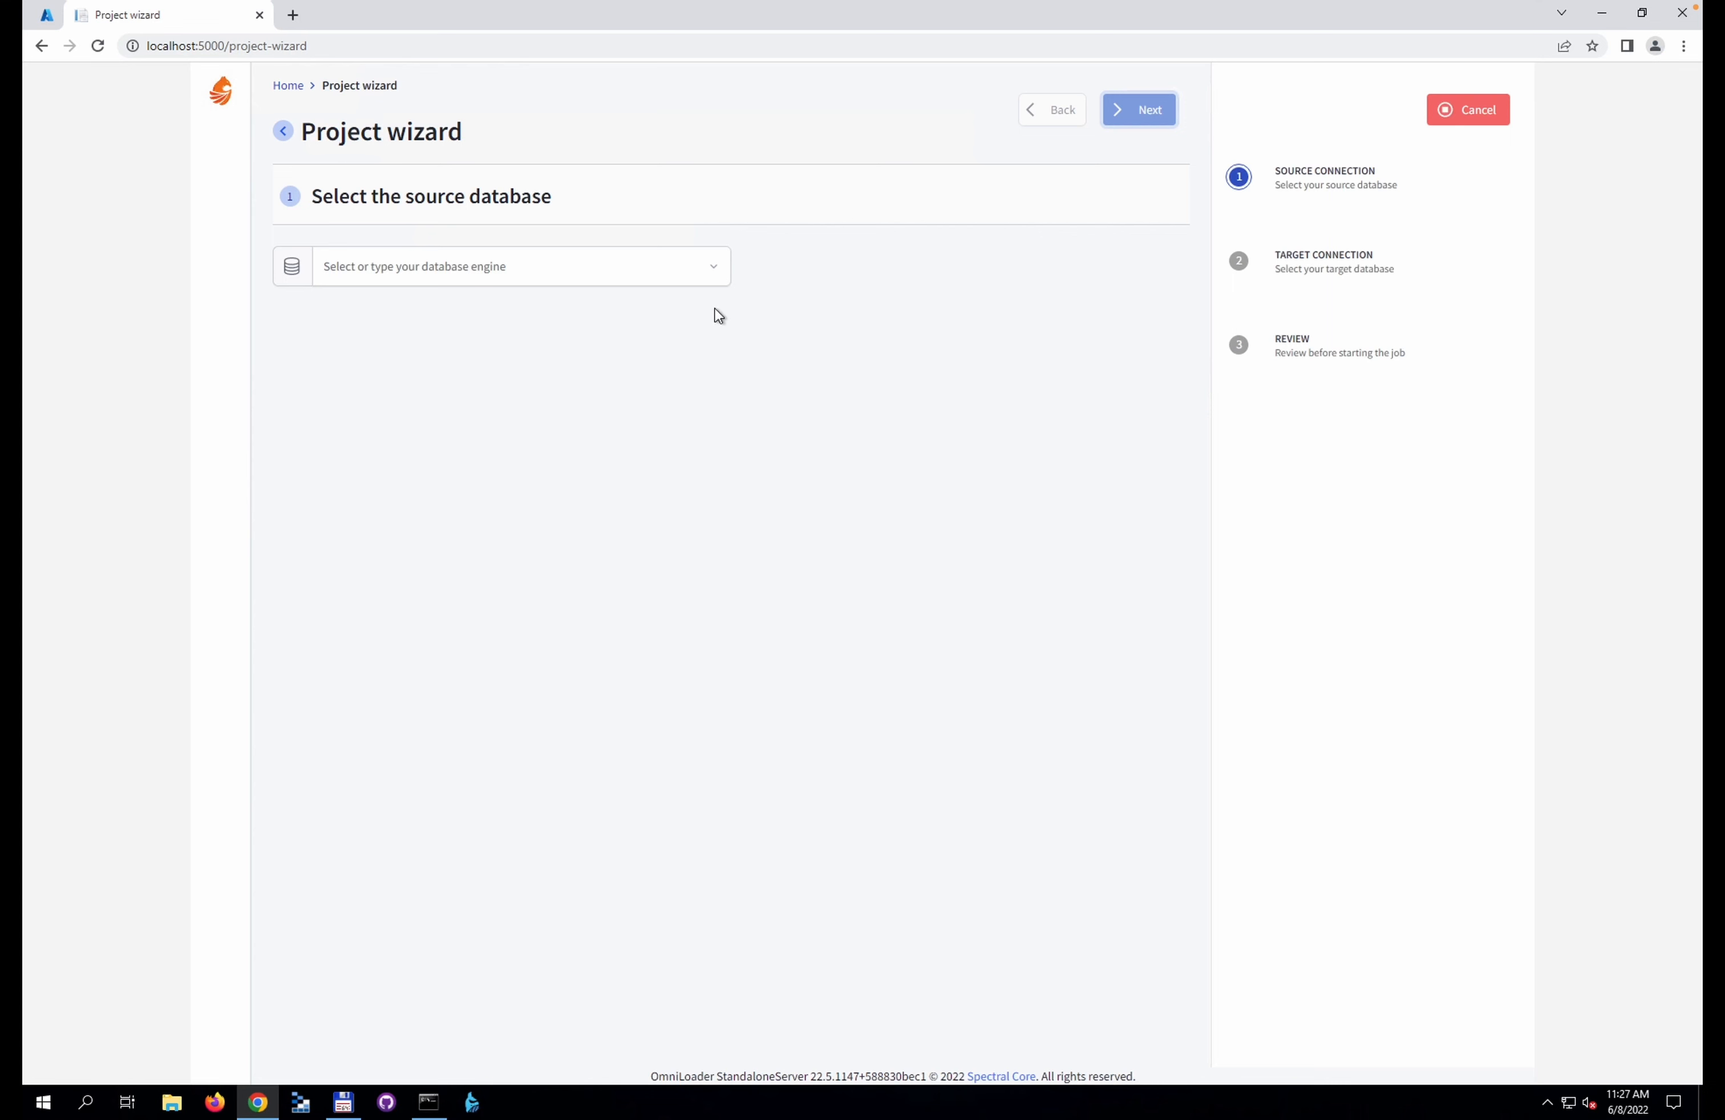
Choose SQL Server as the source engine with the demo-eu-west database and continue to the target connection
click(712, 274)
scroll(556, 457, down, 5)
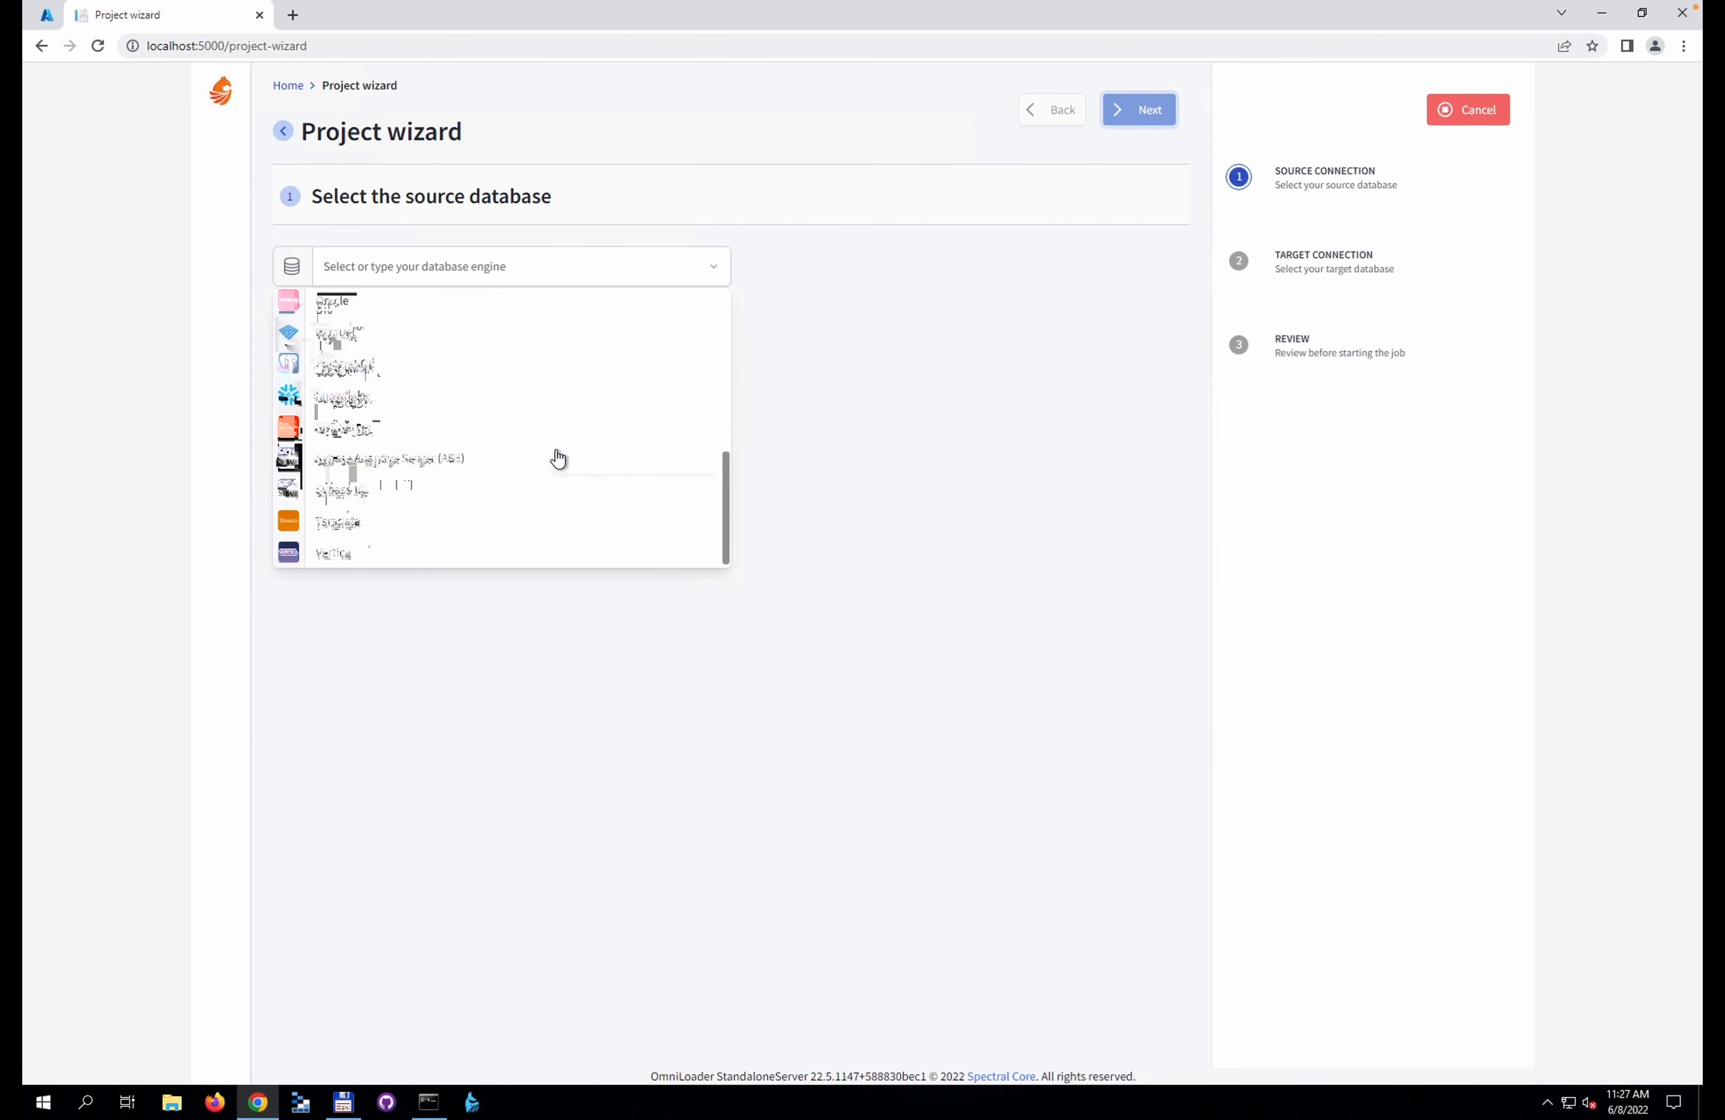
click(434, 436)
click(822, 458)
click(314, 554)
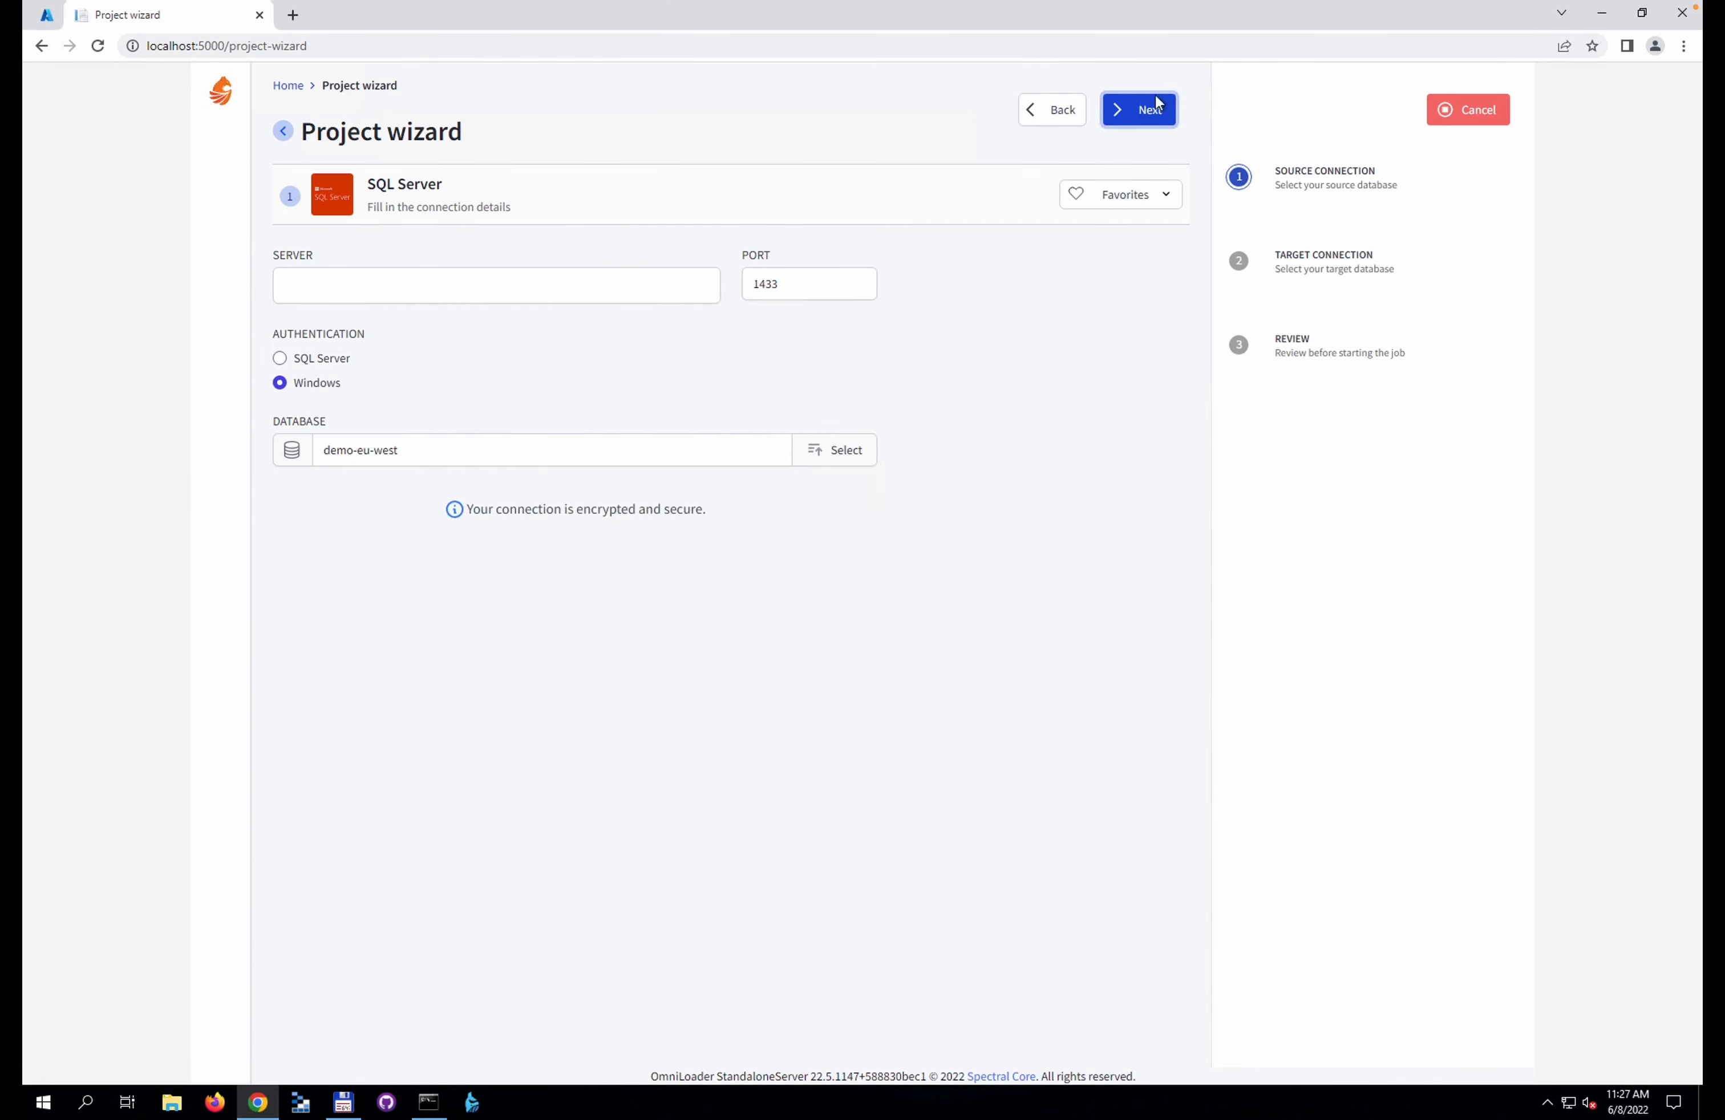
click(1134, 111)
Choose Azure Synapse Analytics as the target and fill in its connection details from a saved favorite
click(714, 278)
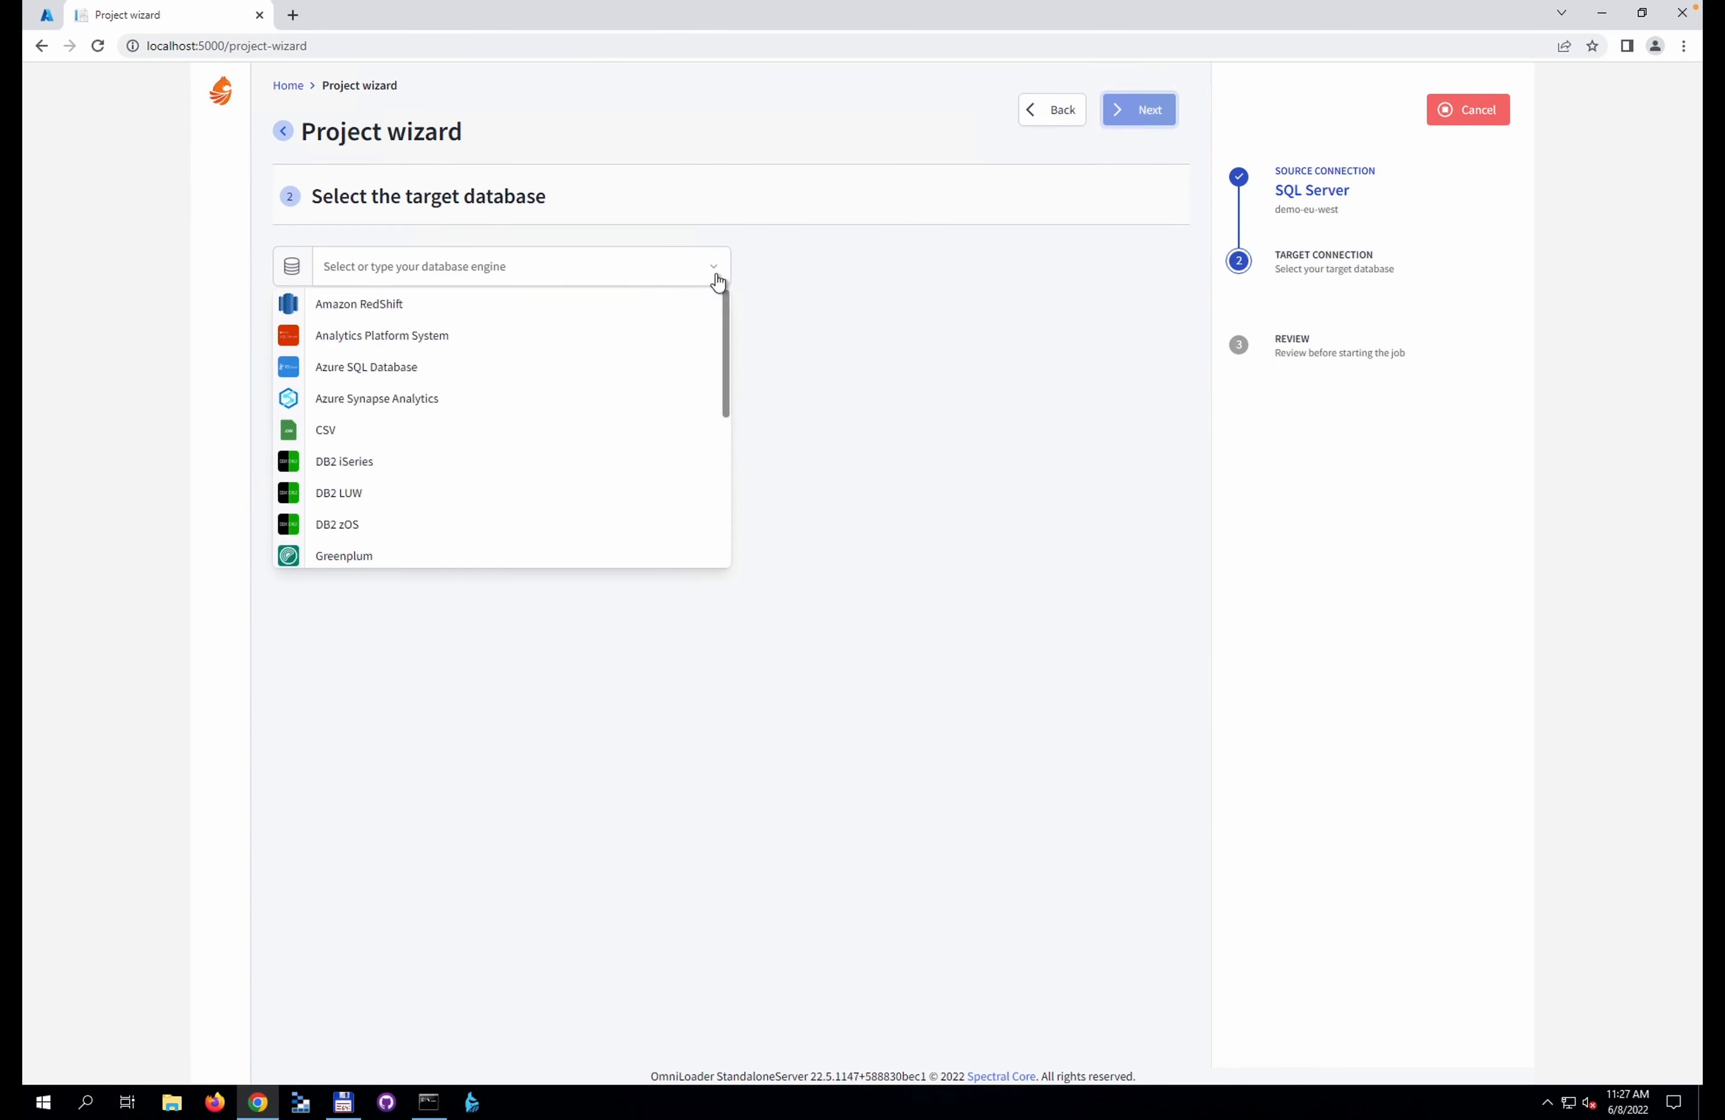
click(423, 399)
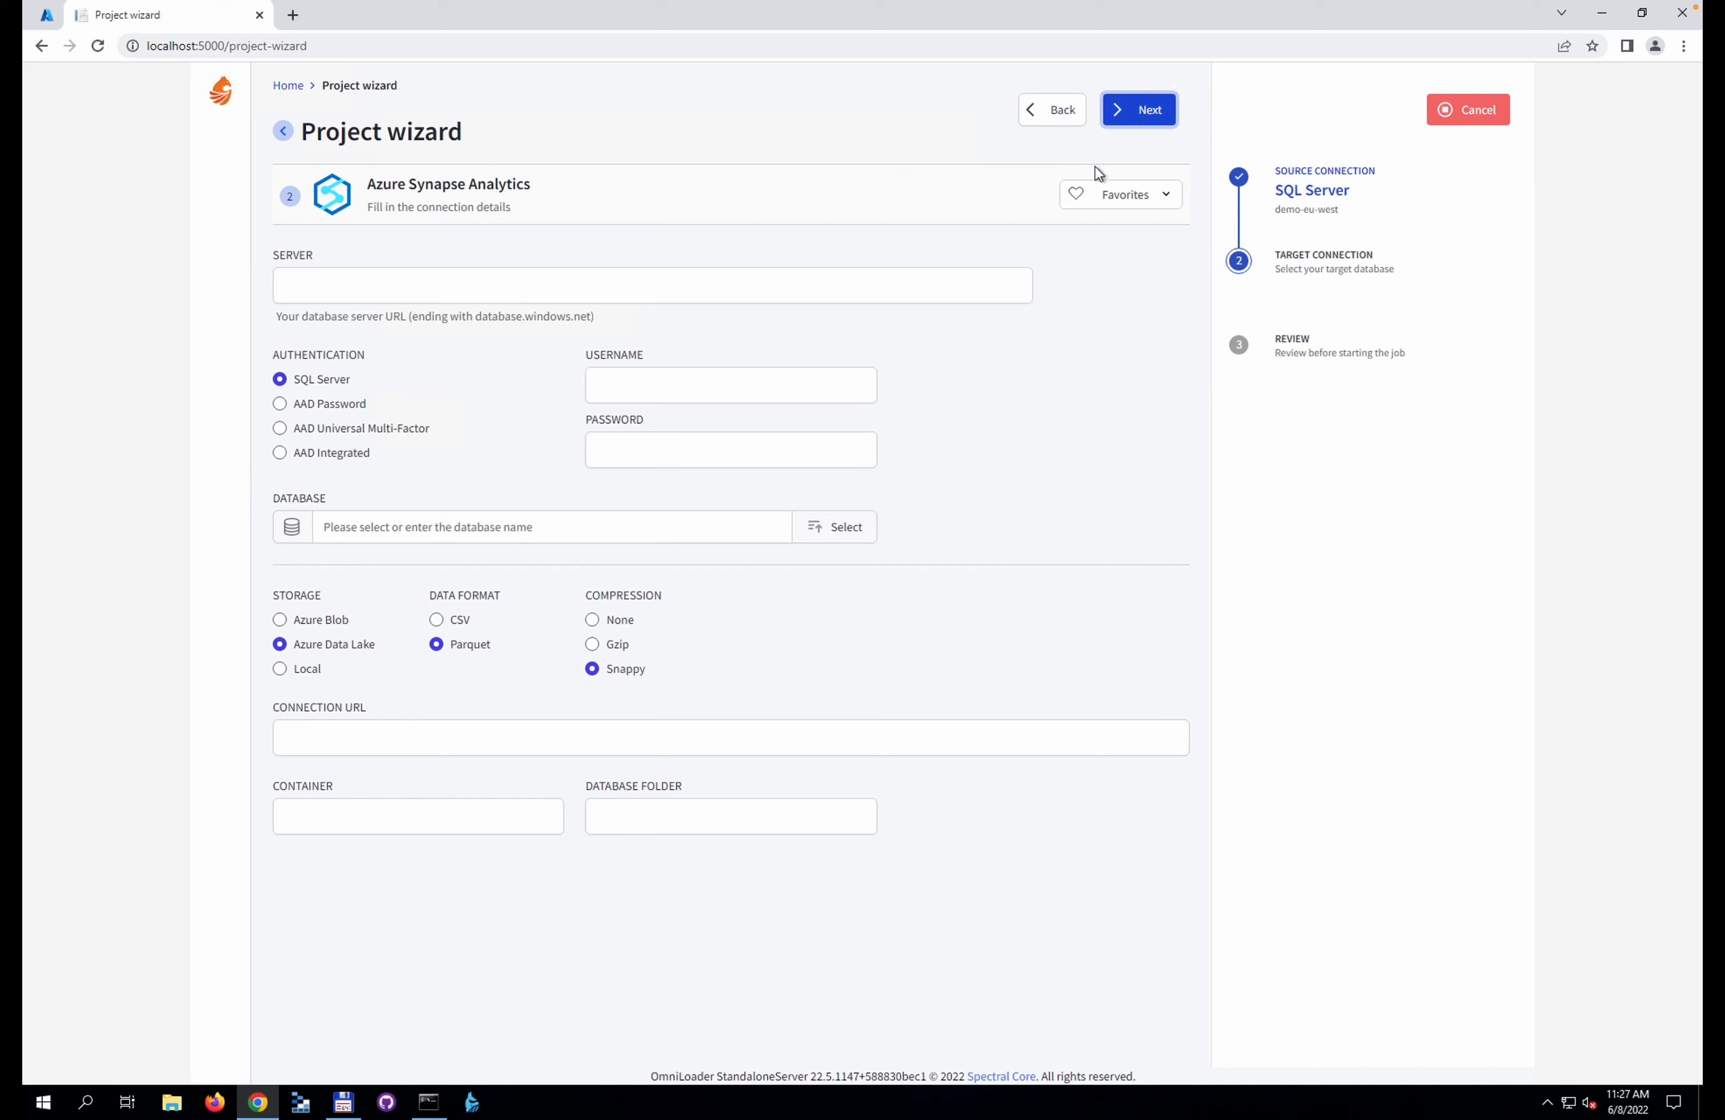
click(1101, 205)
click(1047, 235)
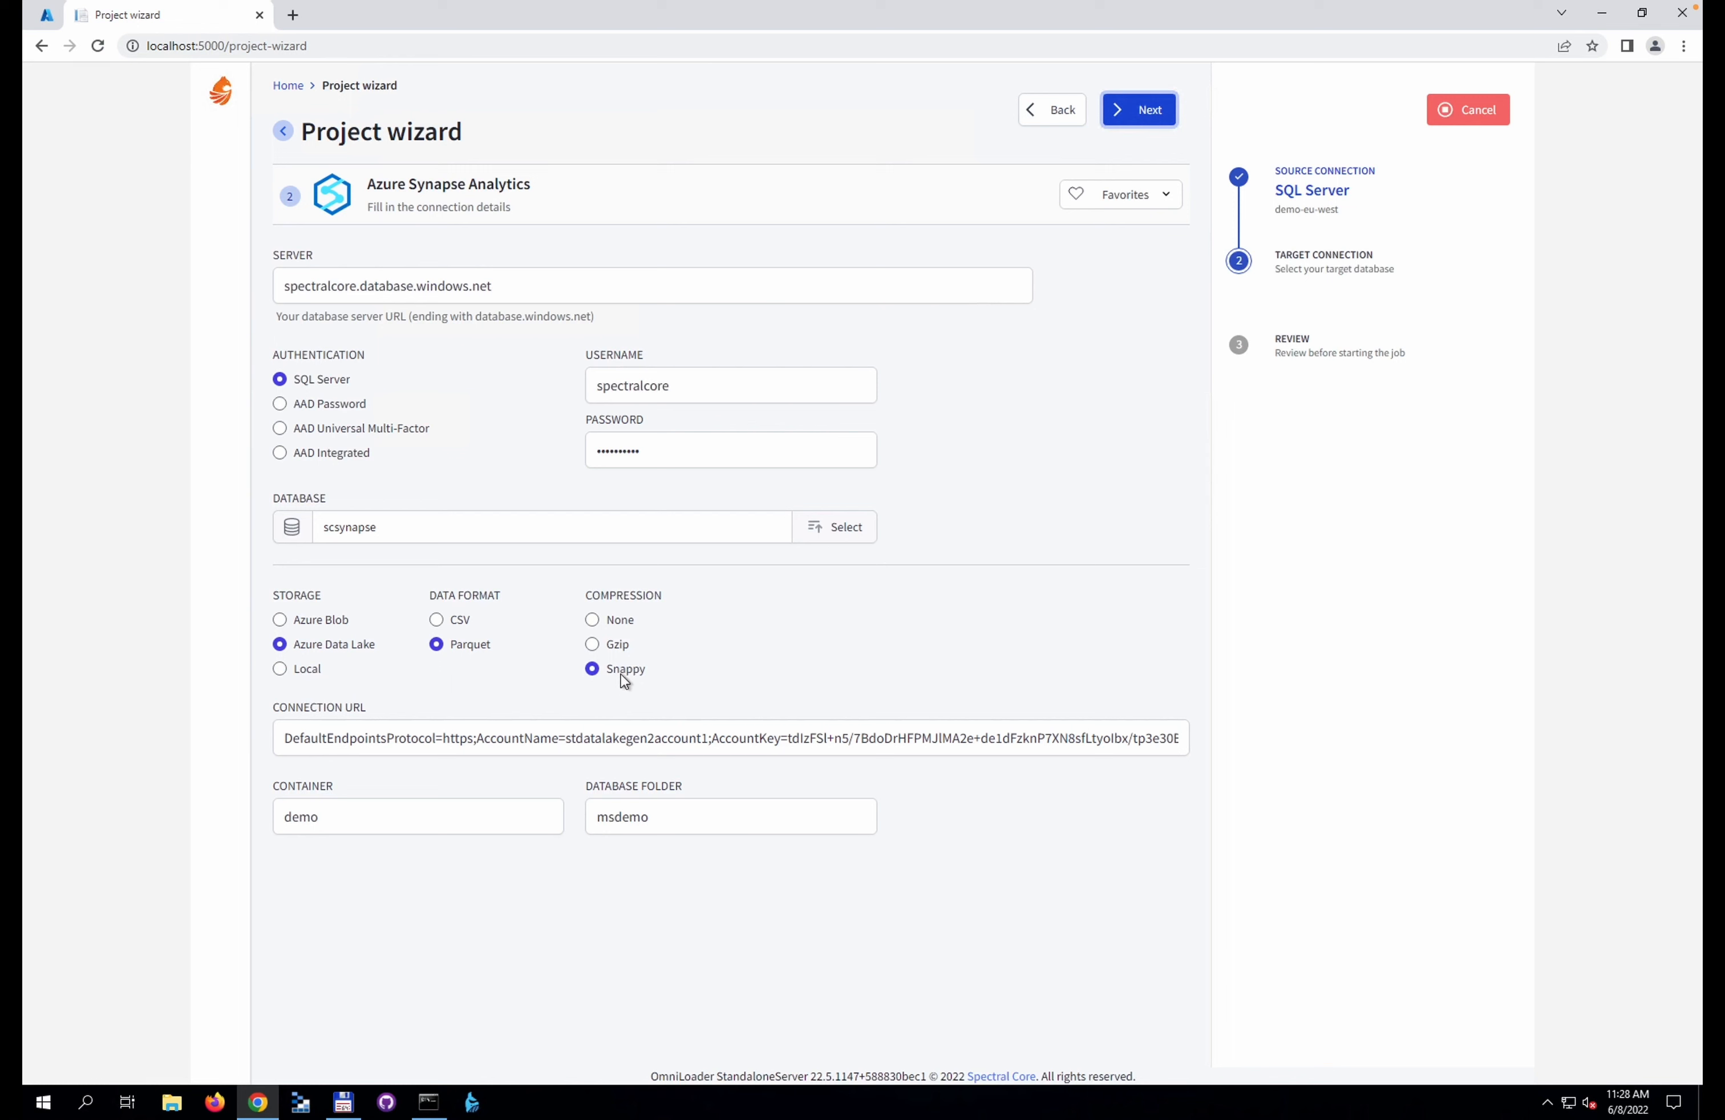
Finish the project wizard with the default review options, checking the scsynapse pool's scaling in the Azure portal before and after
click(47, 15)
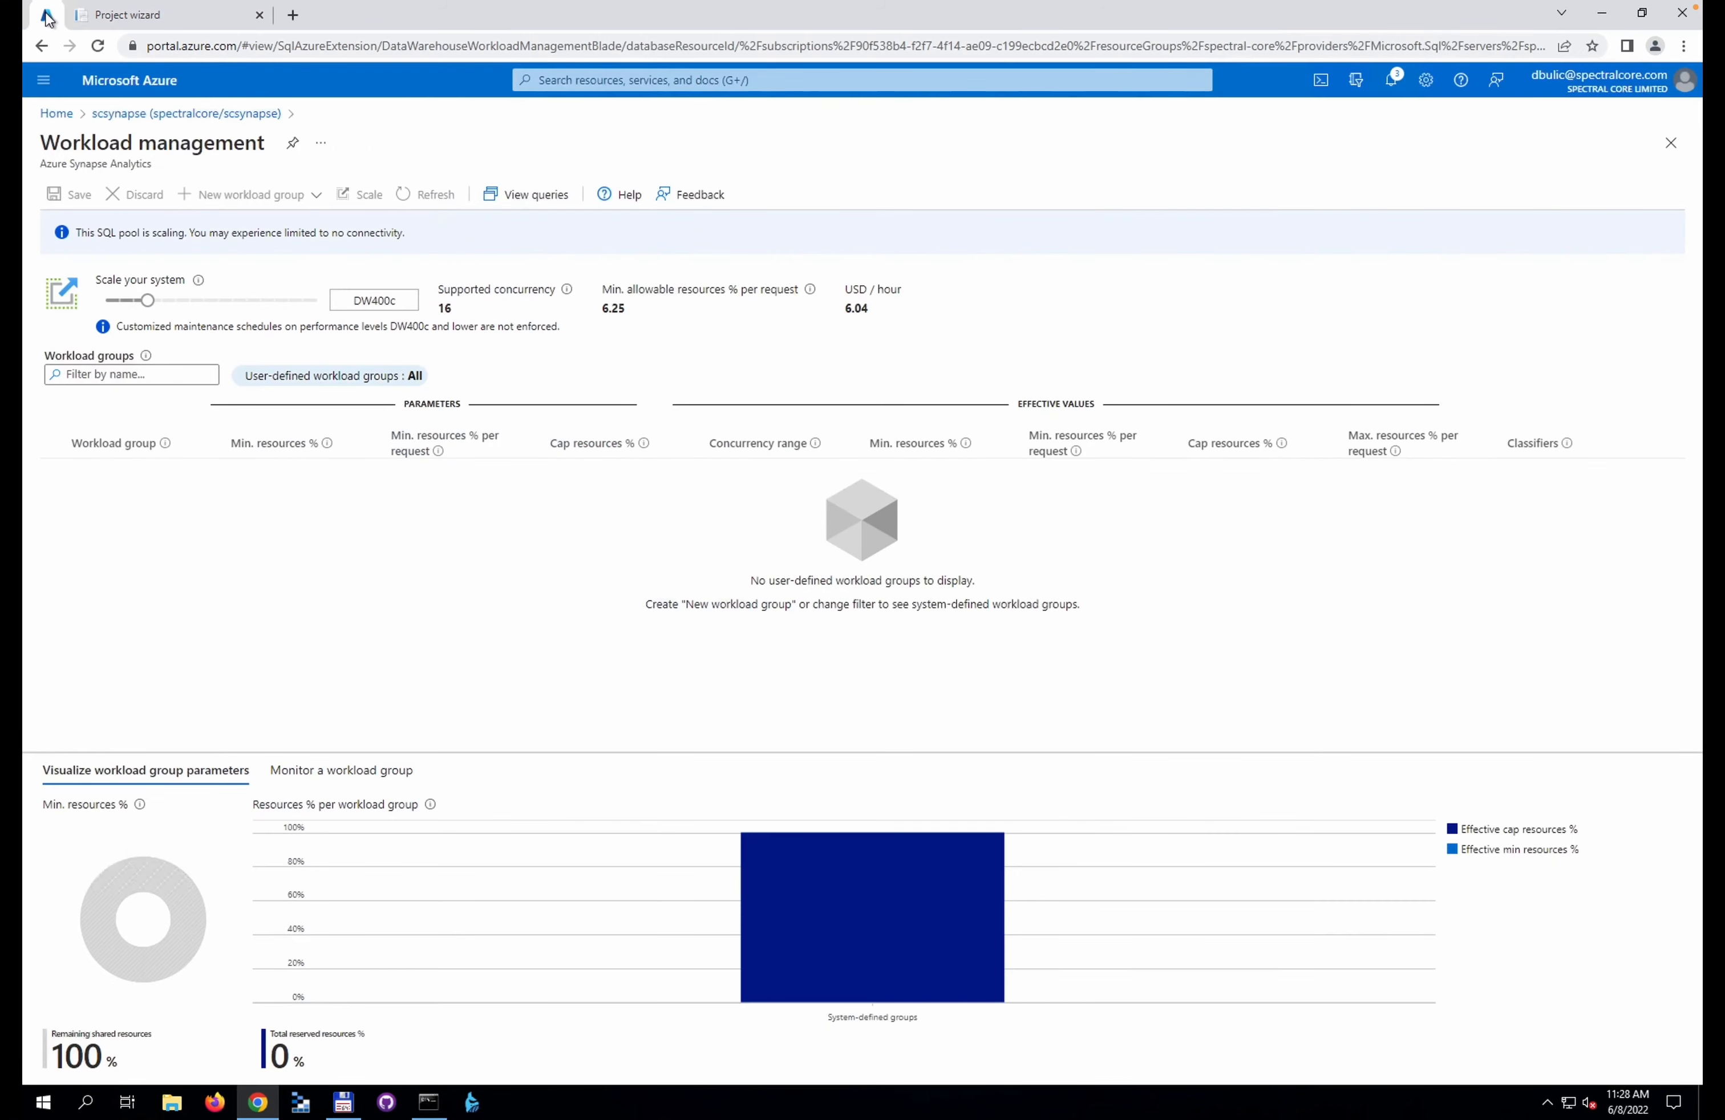
click(188, 22)
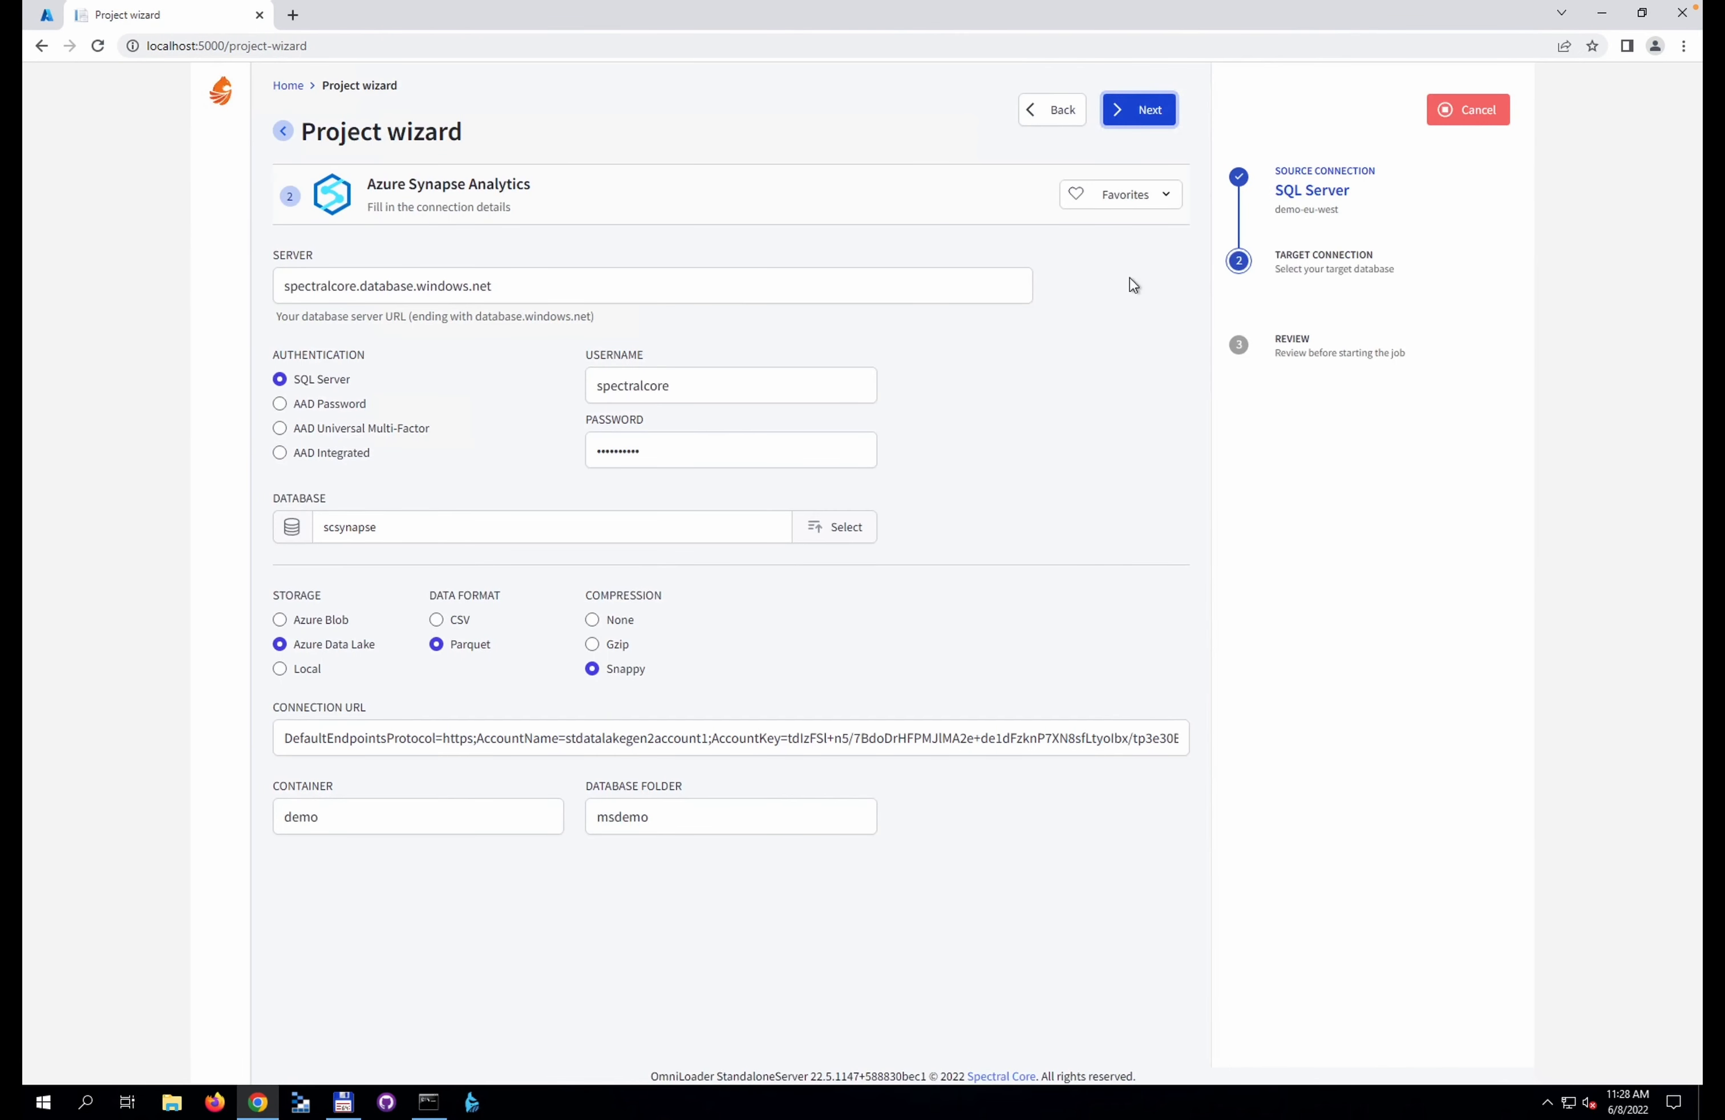
click(1154, 114)
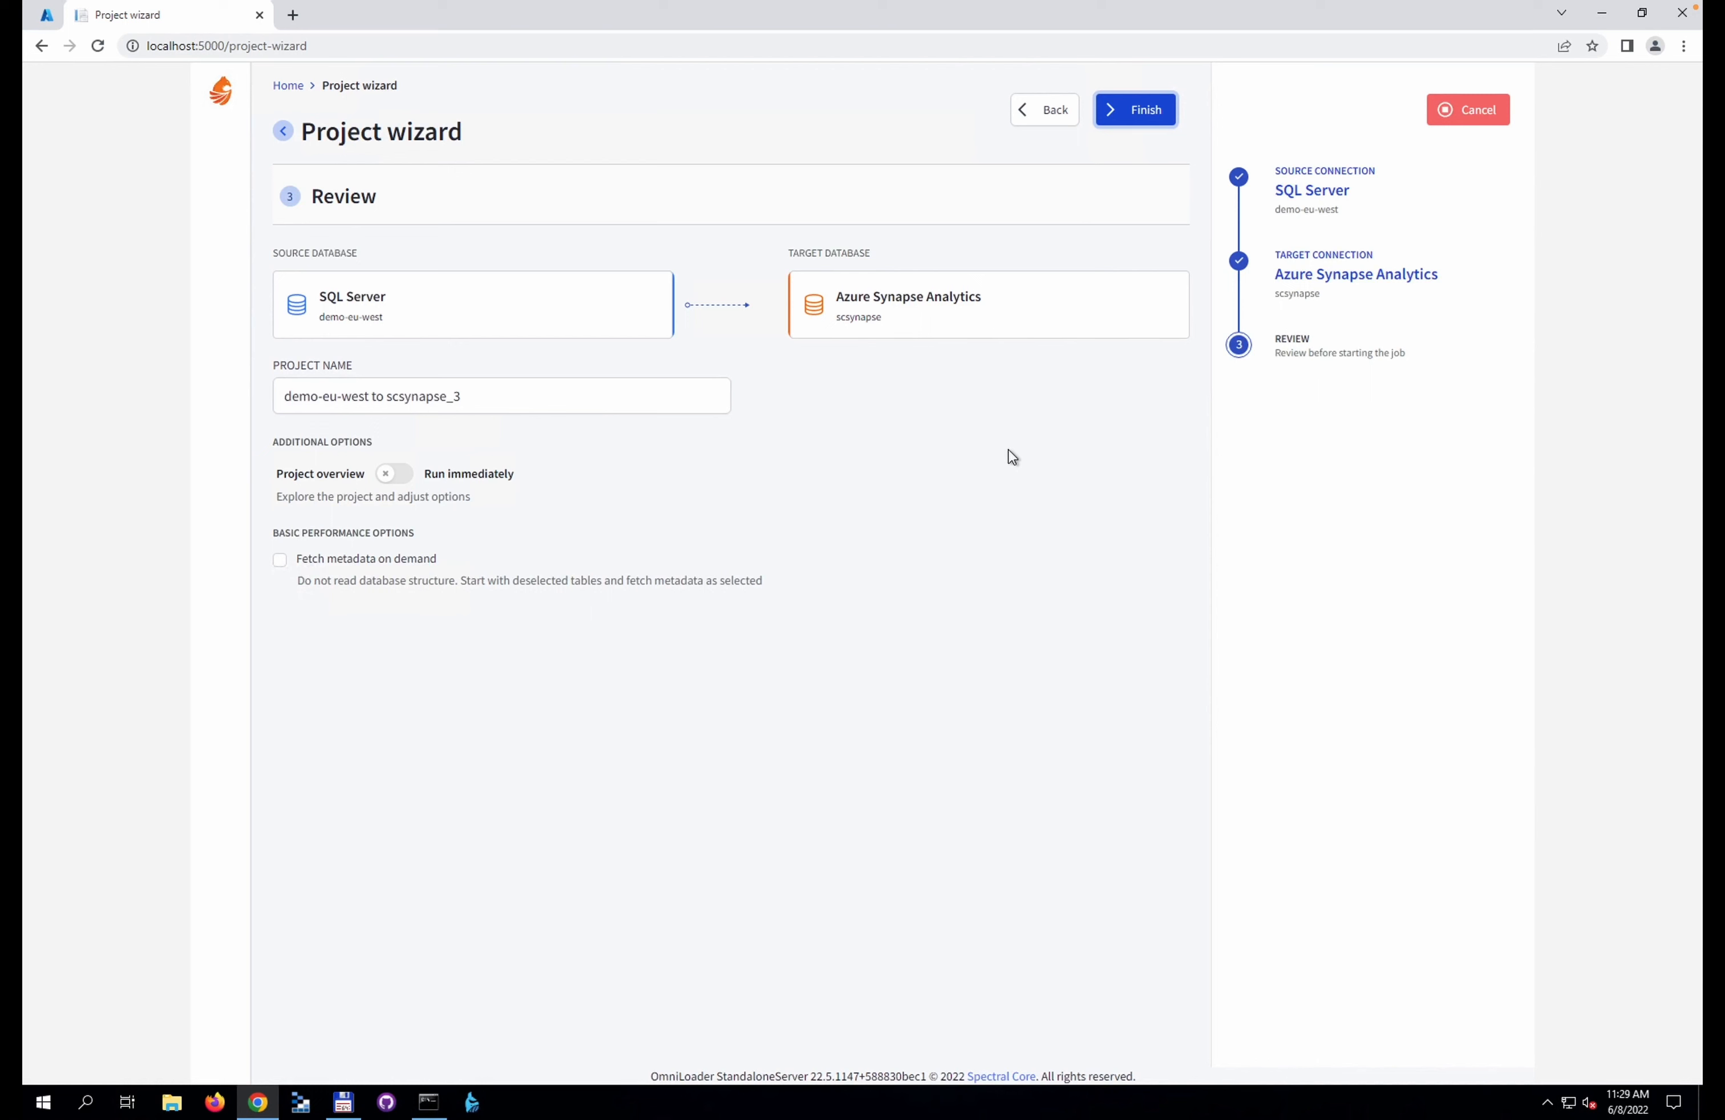
click(1140, 118)
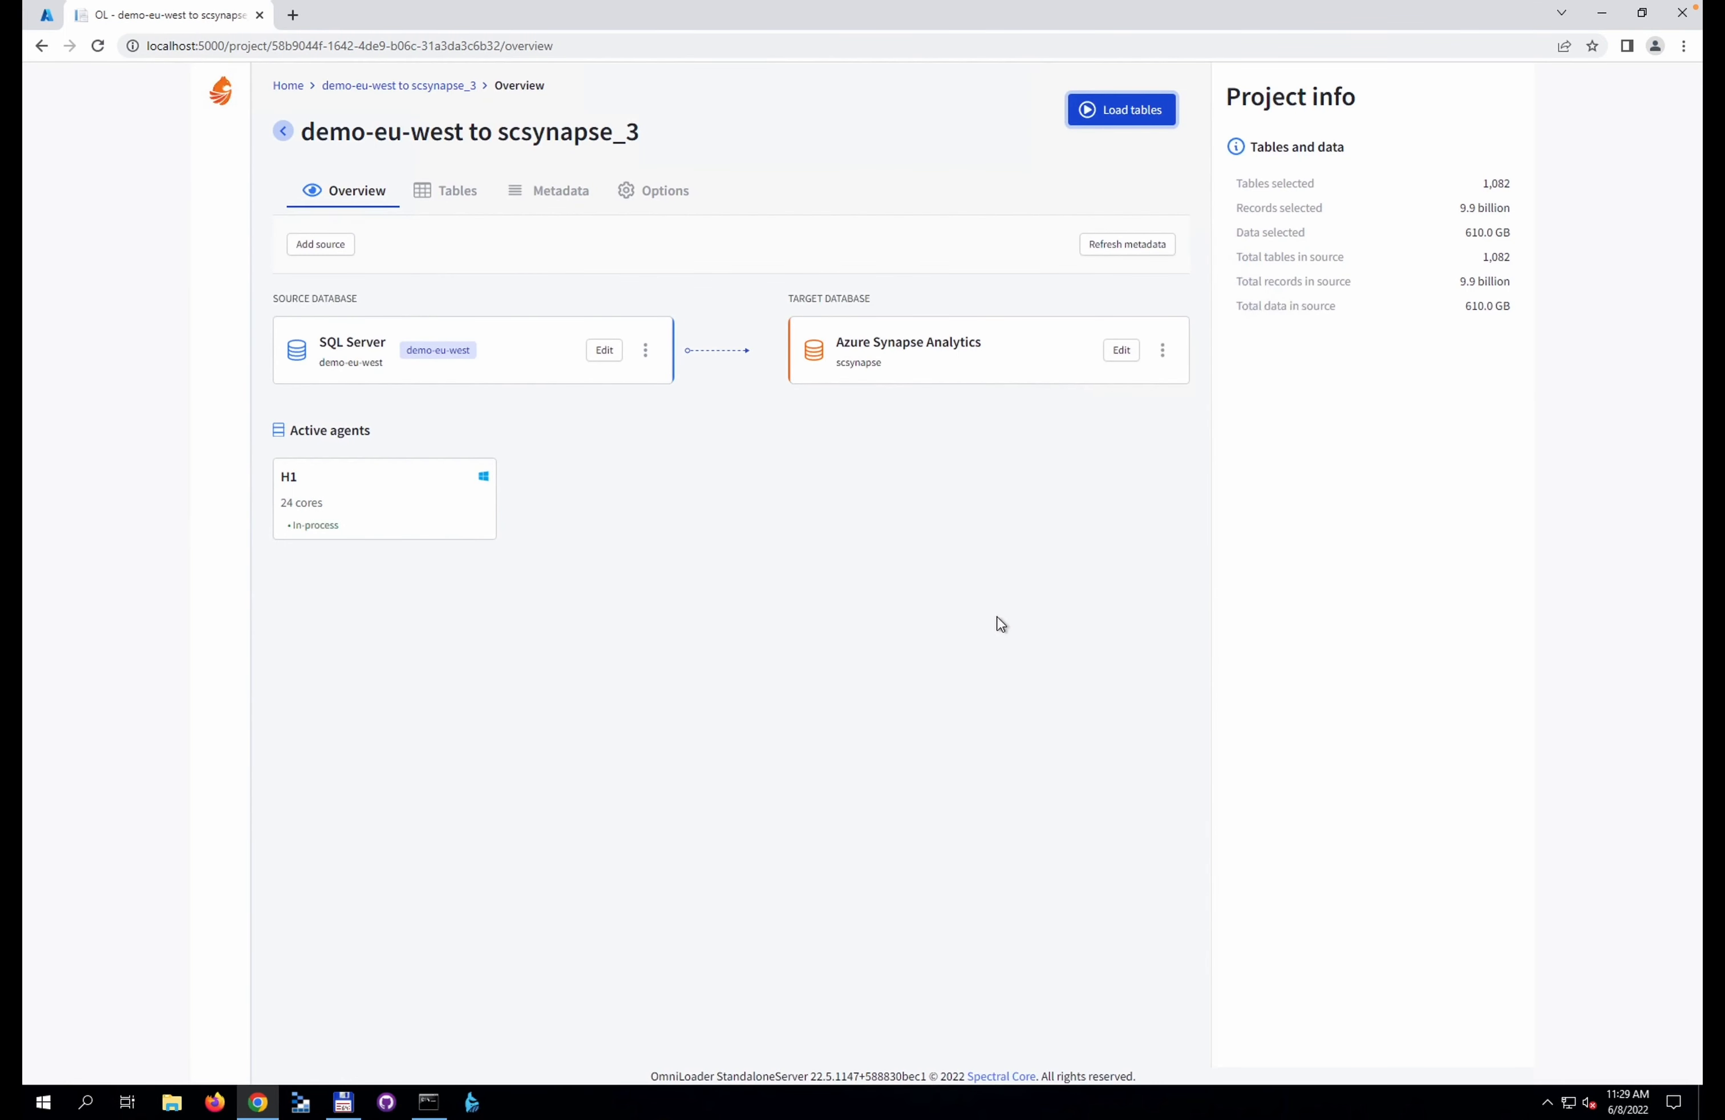
click(46, 16)
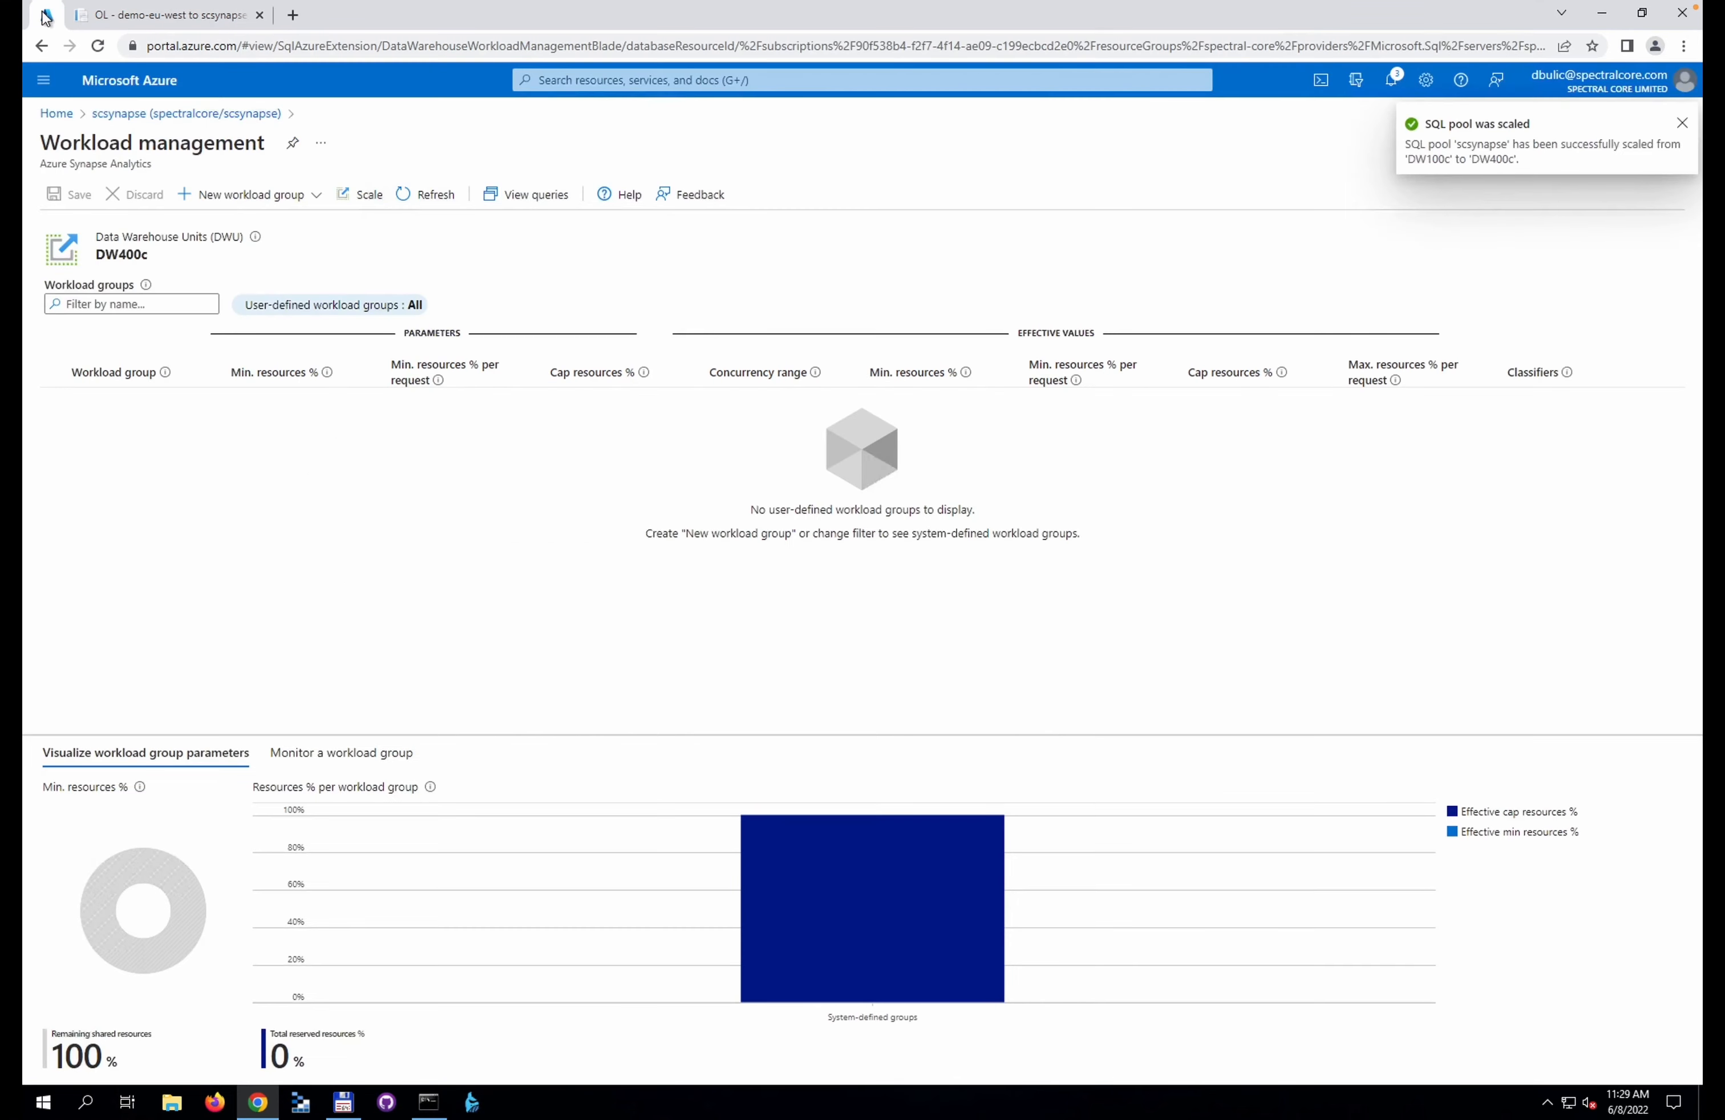
click(138, 20)
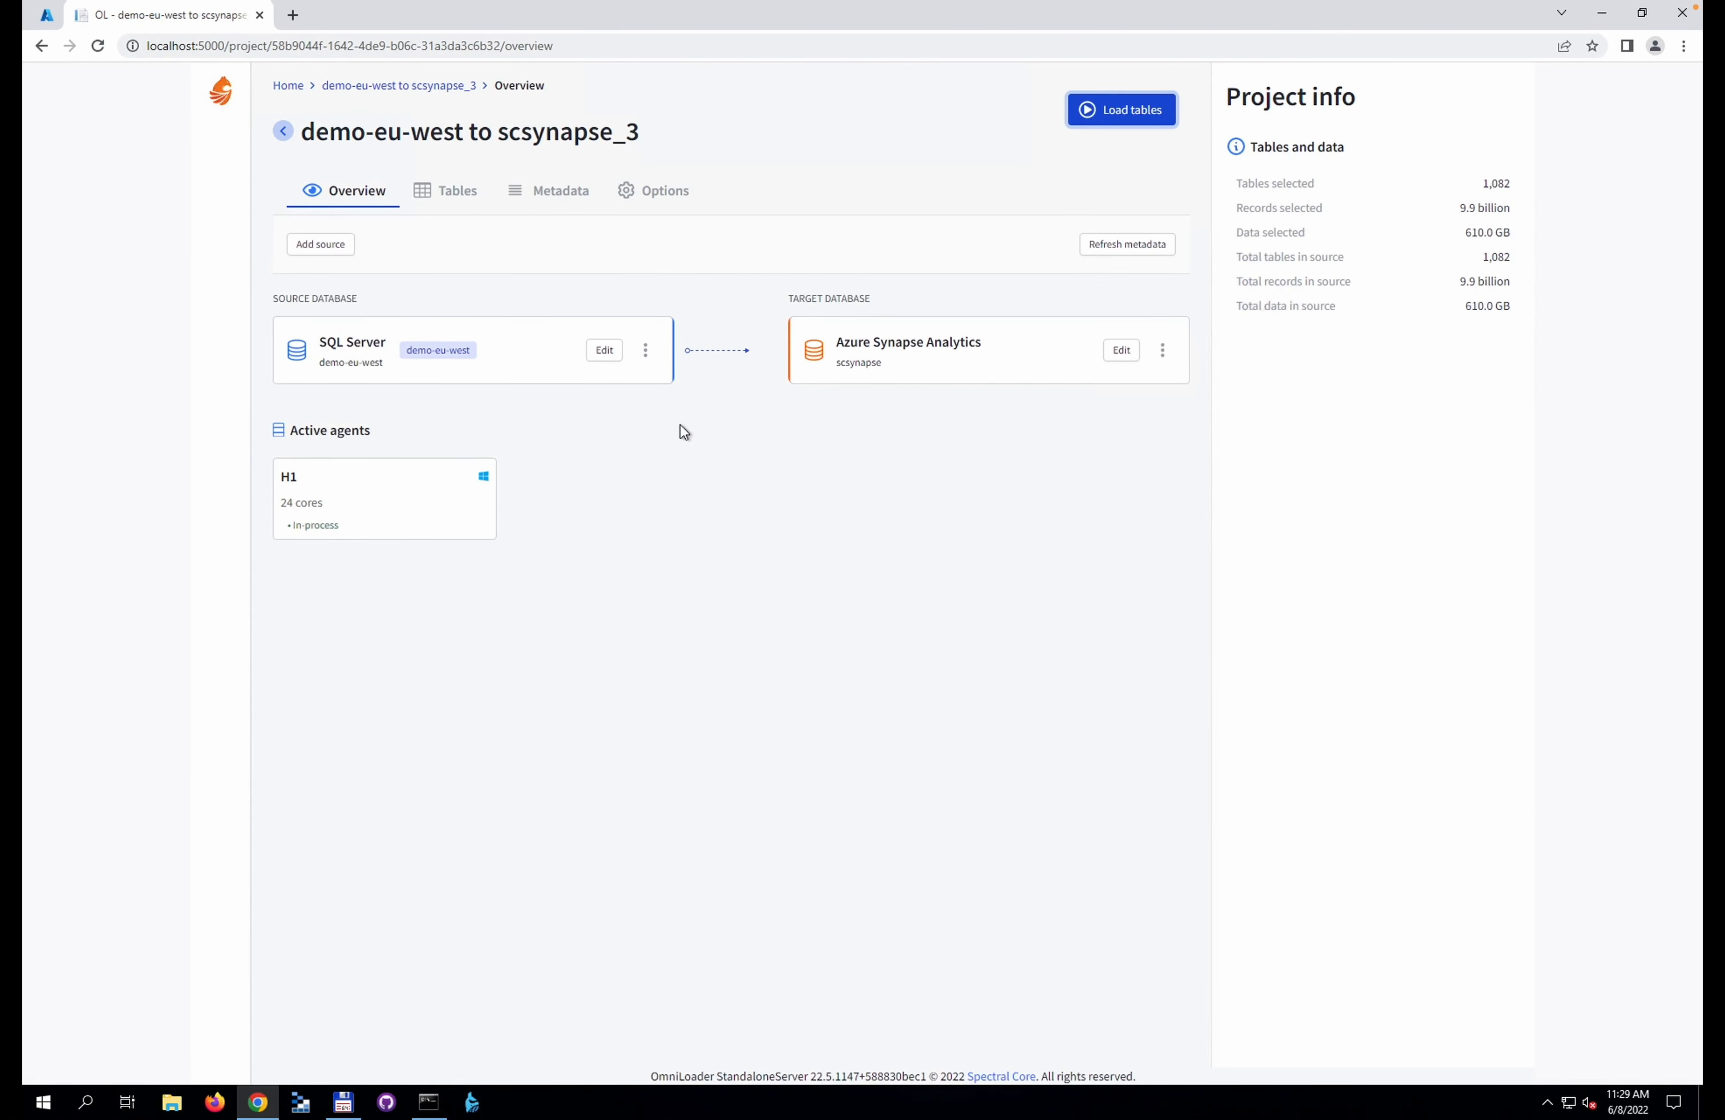
Deselect all source tables, and select only dbo.dtSmall10M and dbo.Large1M_2 for loading
click(452, 193)
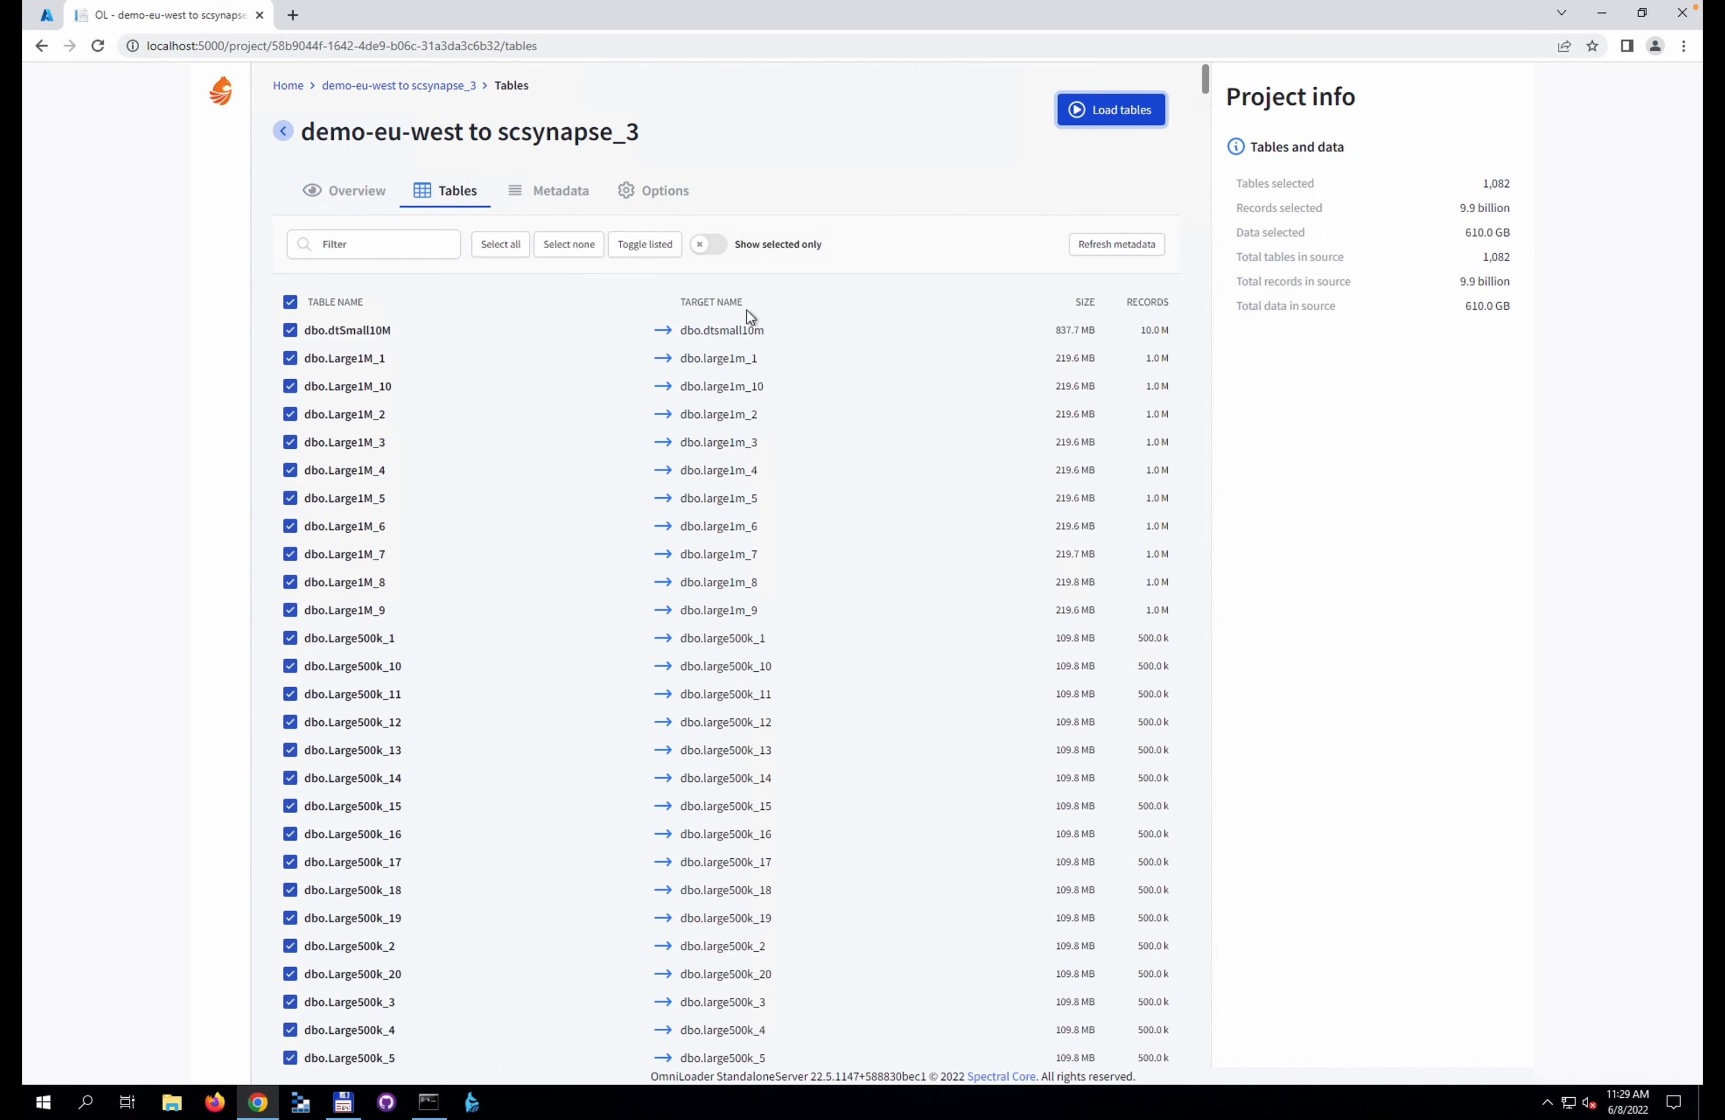
click(569, 251)
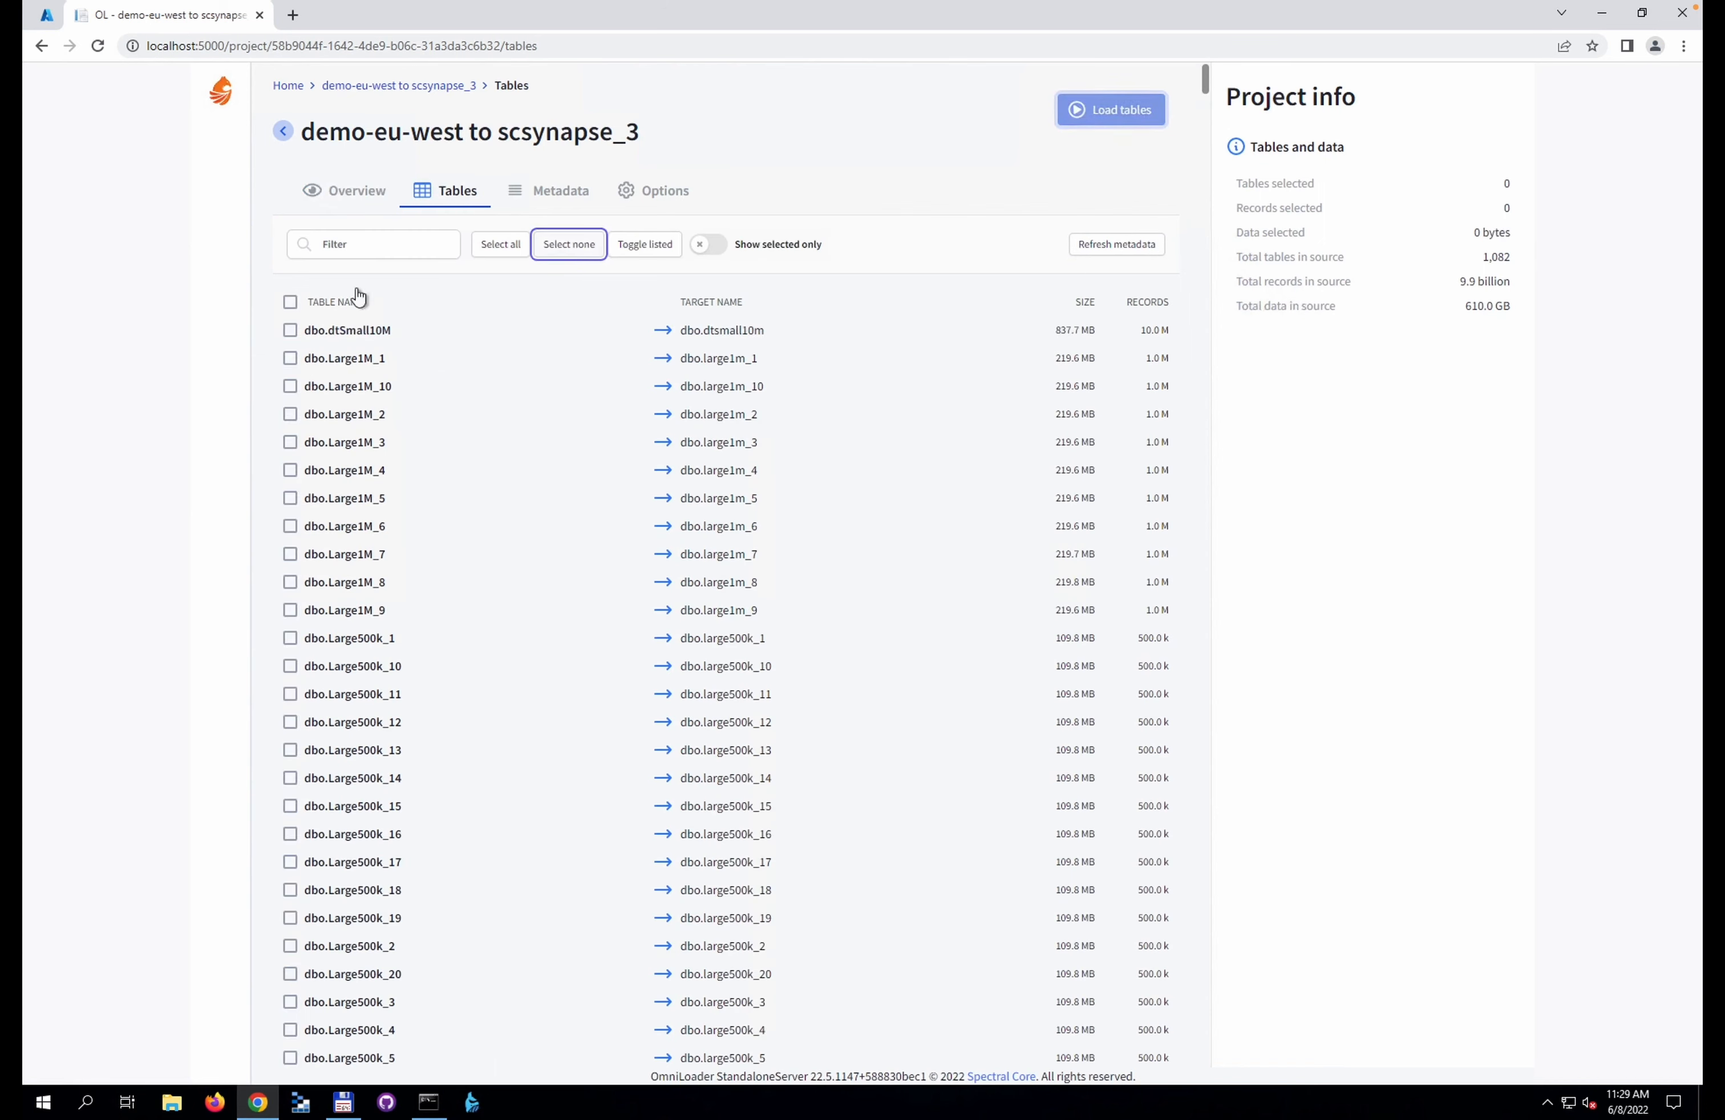
click(290, 331)
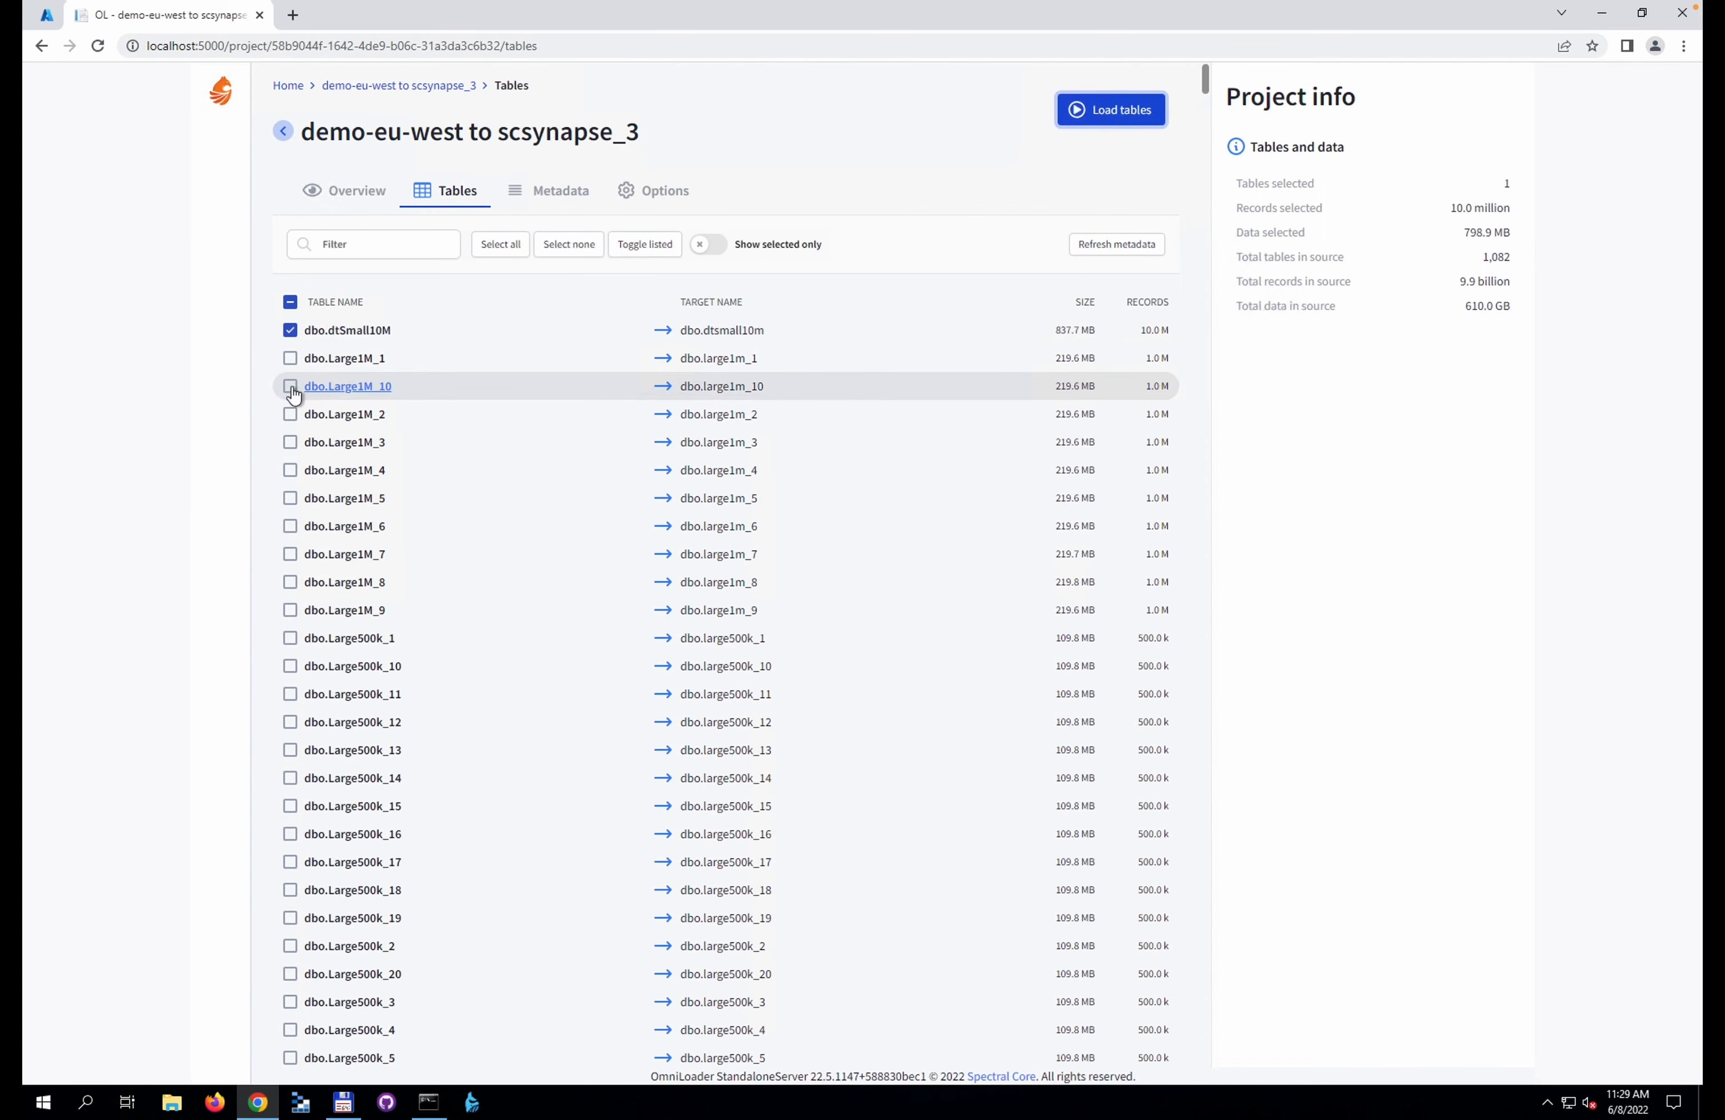
click(291, 414)
Add dbo.Small100M_1 to the selection using the filter "small", and dbo.Mid1M_1 and dbo.Mid1M_10 using the filter "mid"
click(365, 243)
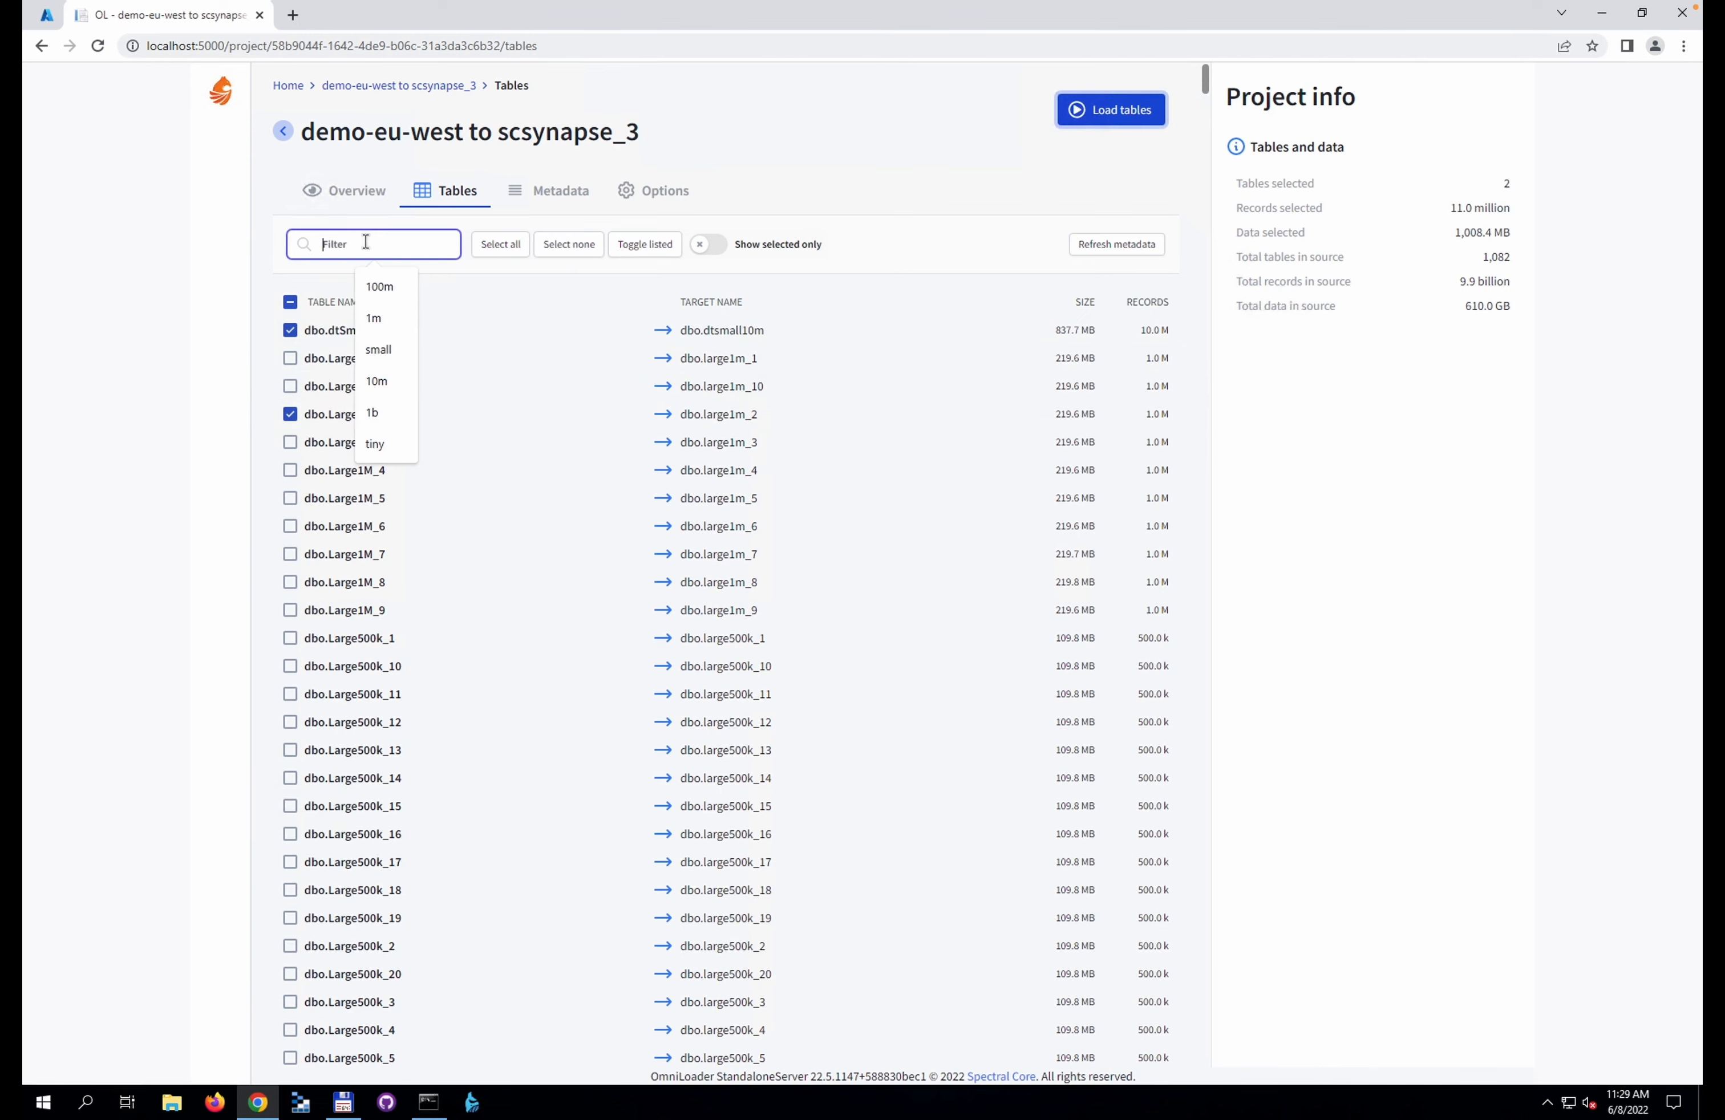
text(small)
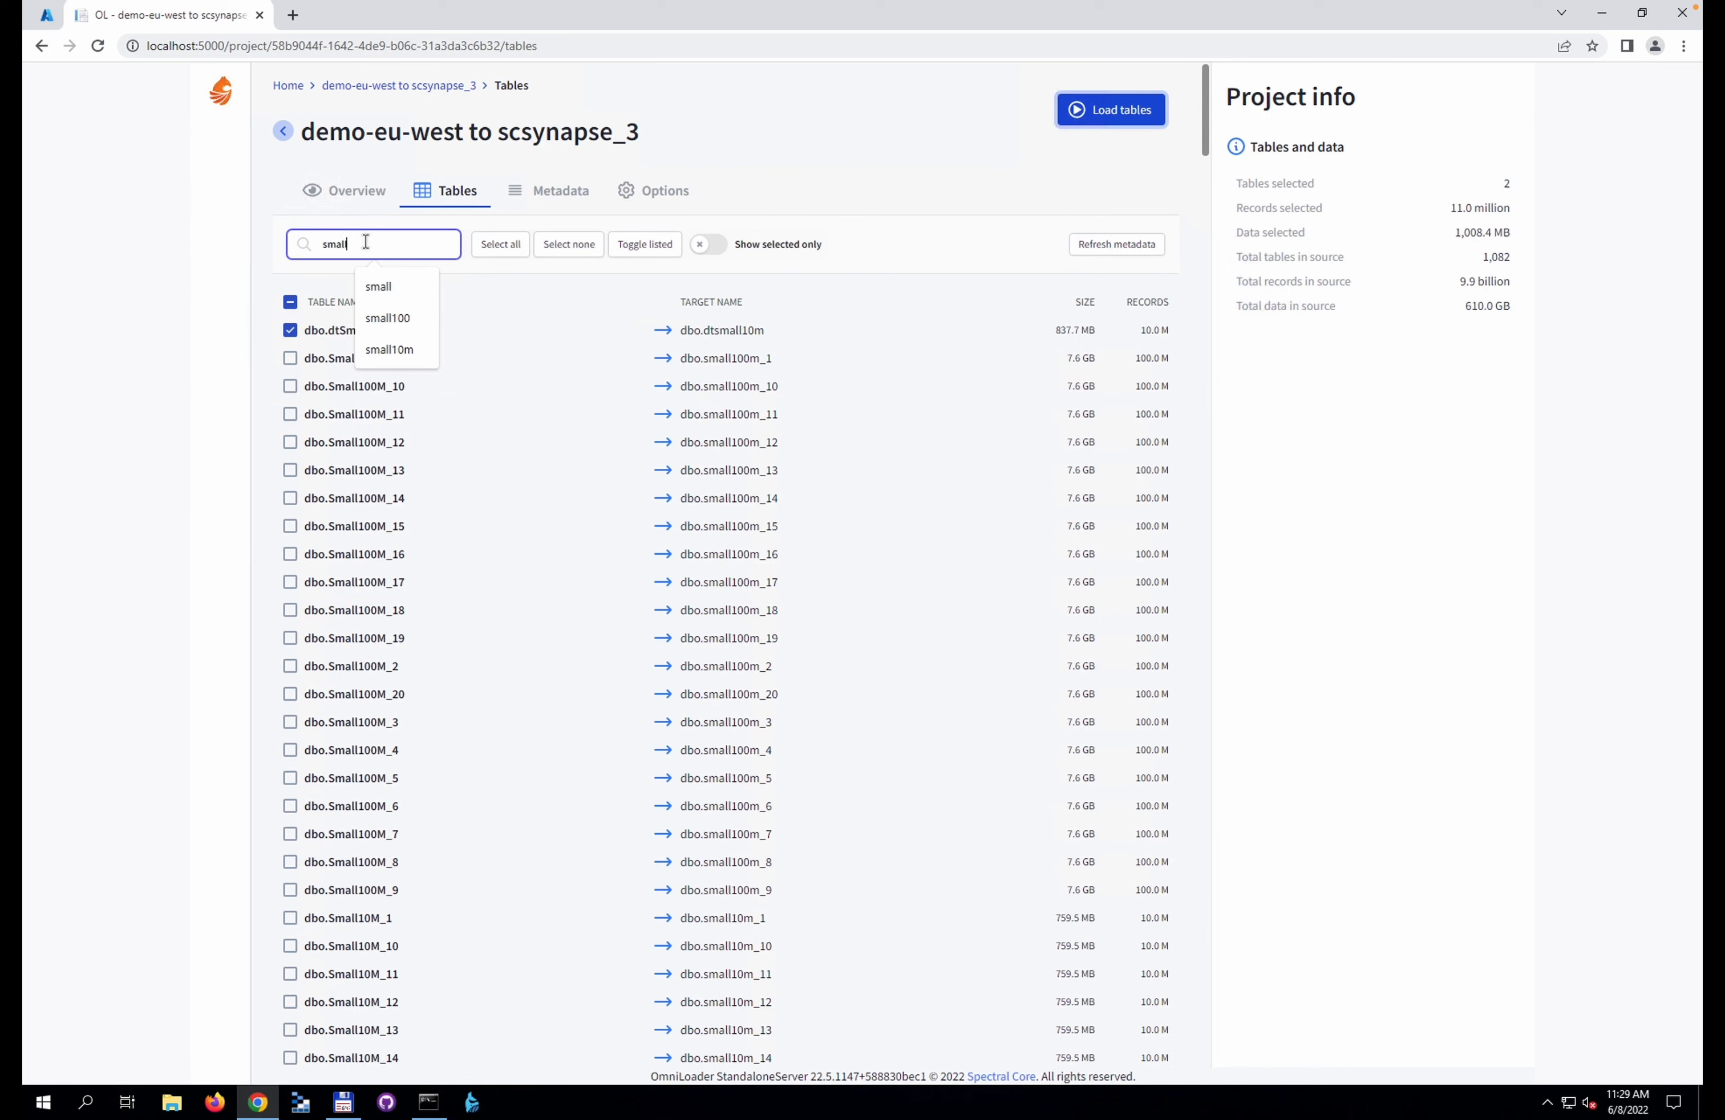
click(290, 357)
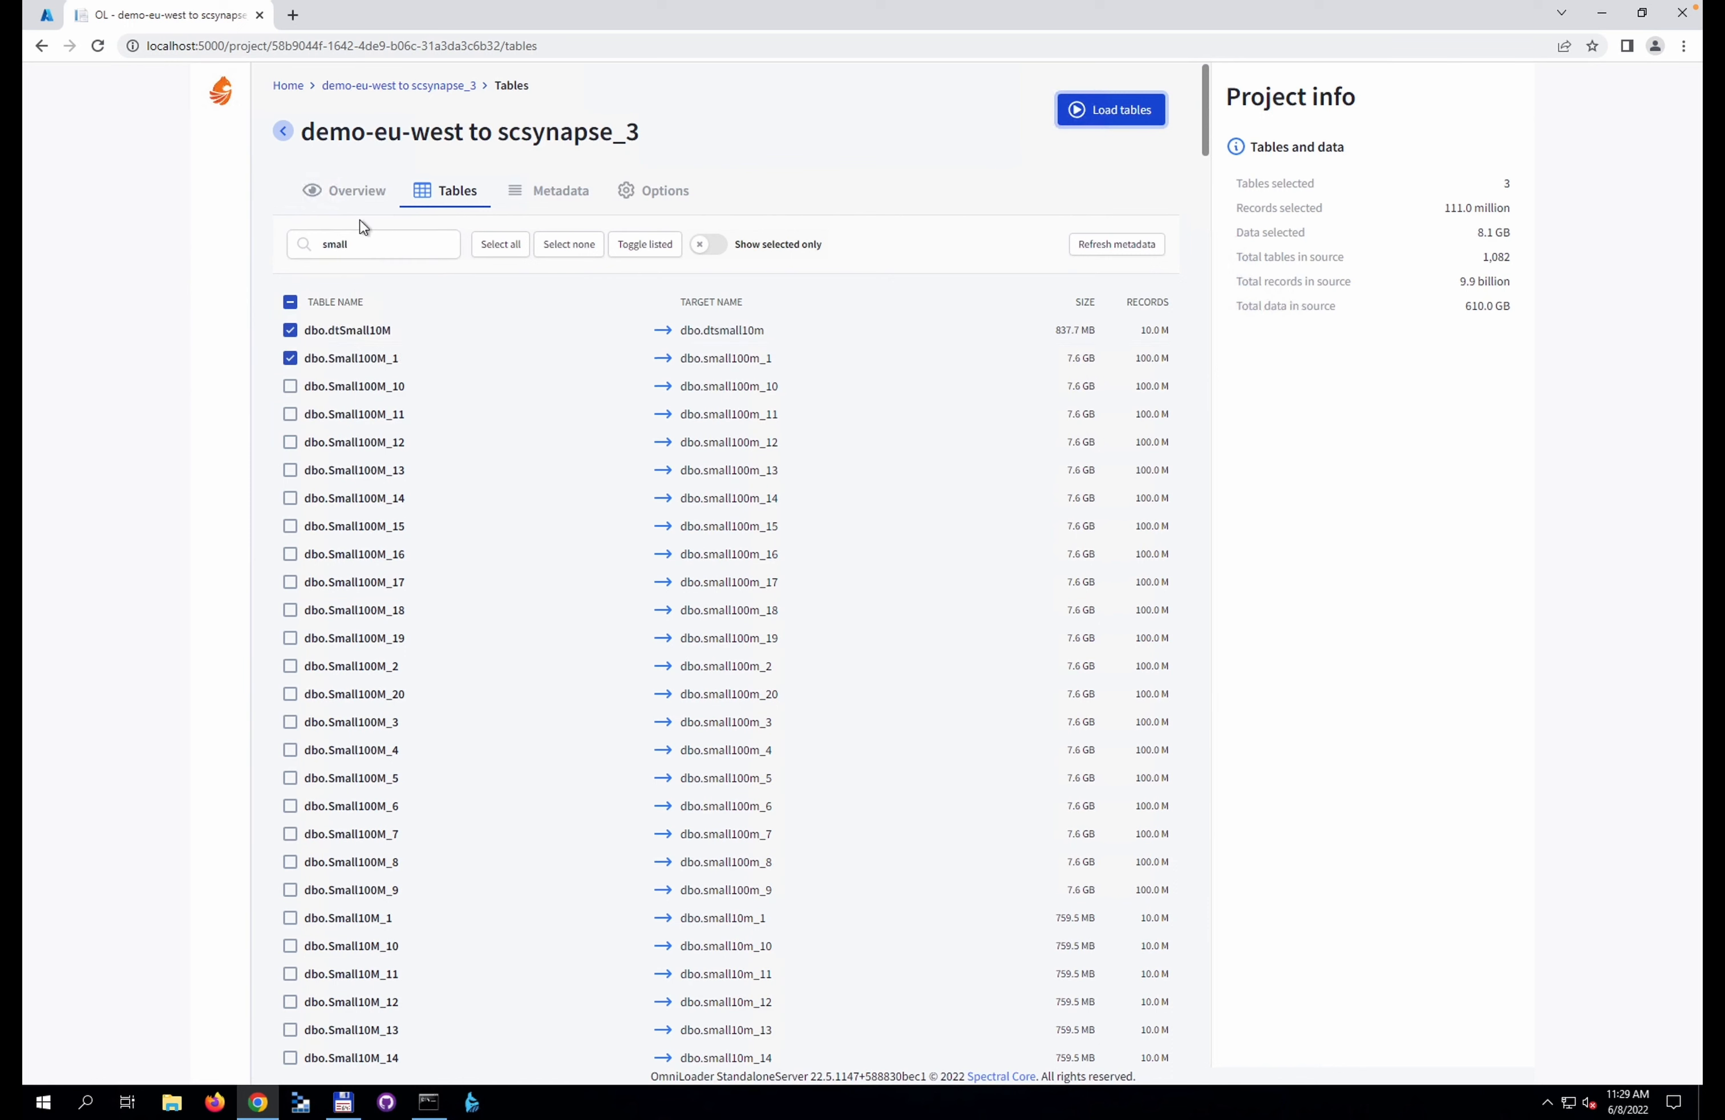
drag(378, 243, 251, 240)
text(mid)
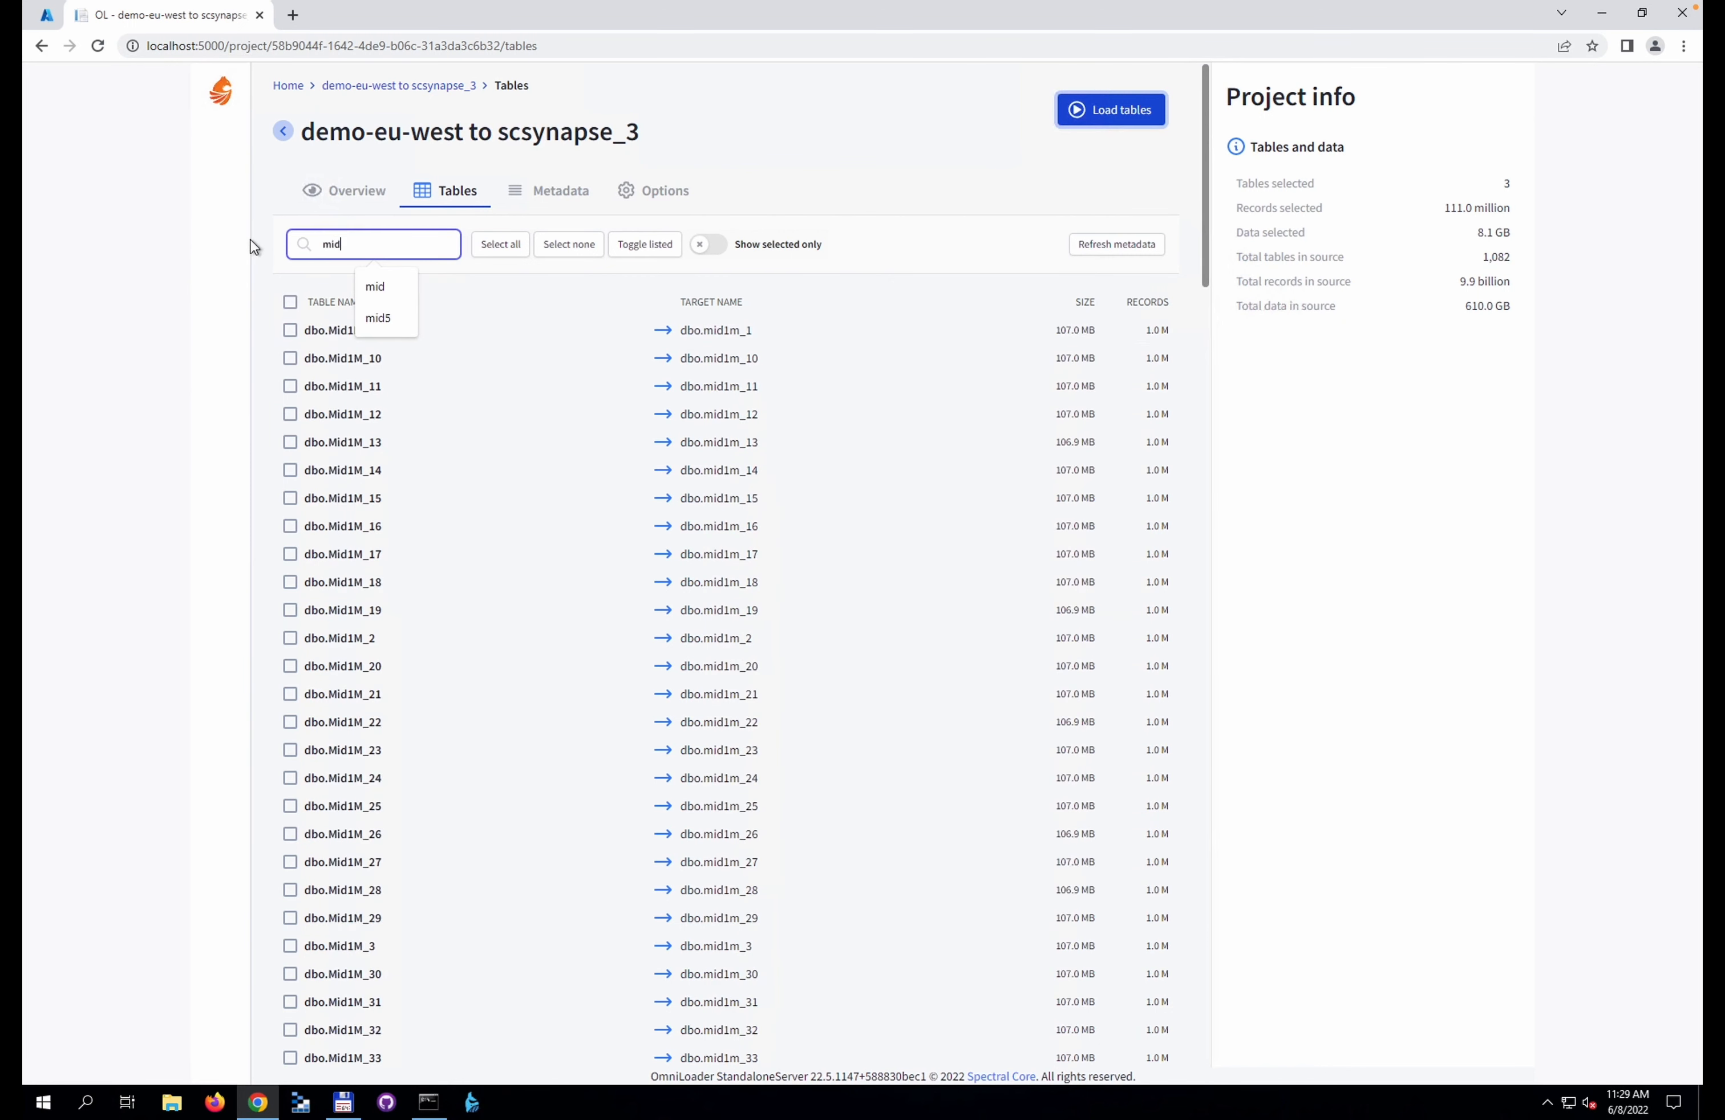
click(290, 330)
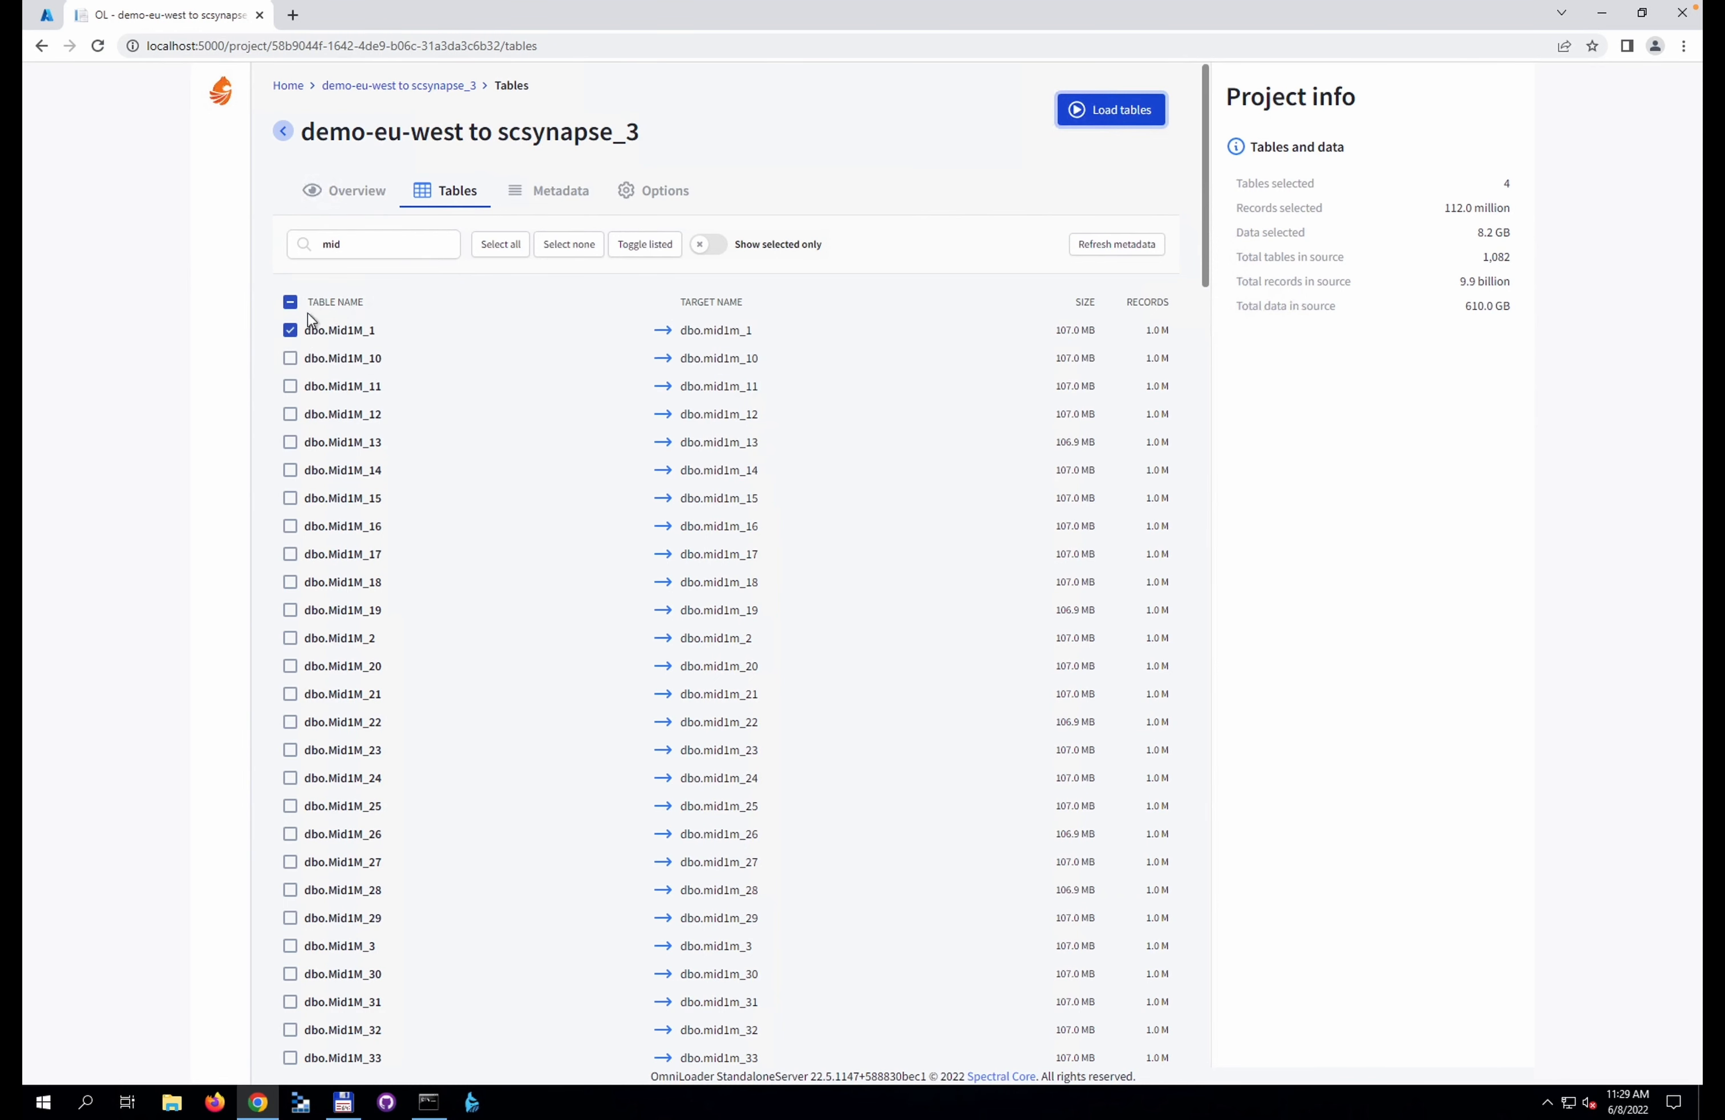
click(290, 357)
Add dbo.Tiny100M_10 and dbo.Tiny1B_1 to the selection using the filters "tiny" and "1b", and start loading the tables
click(304, 233)
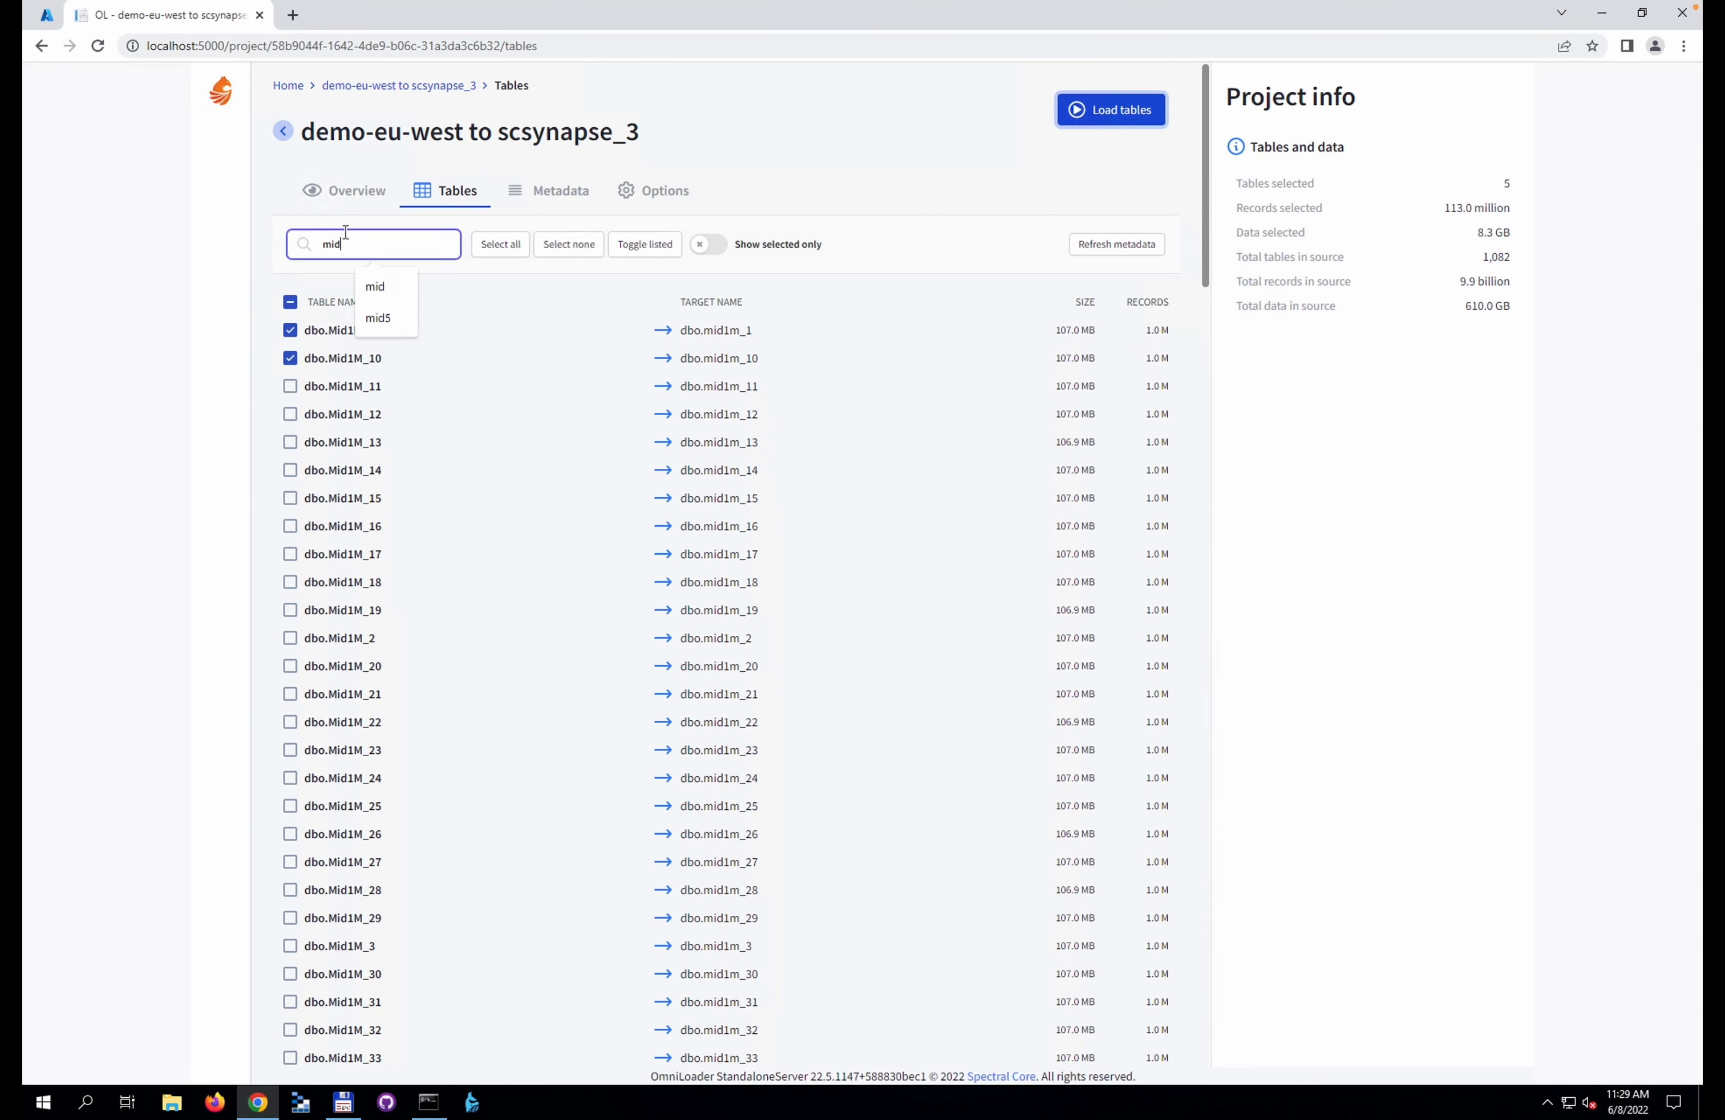
text(tiny)
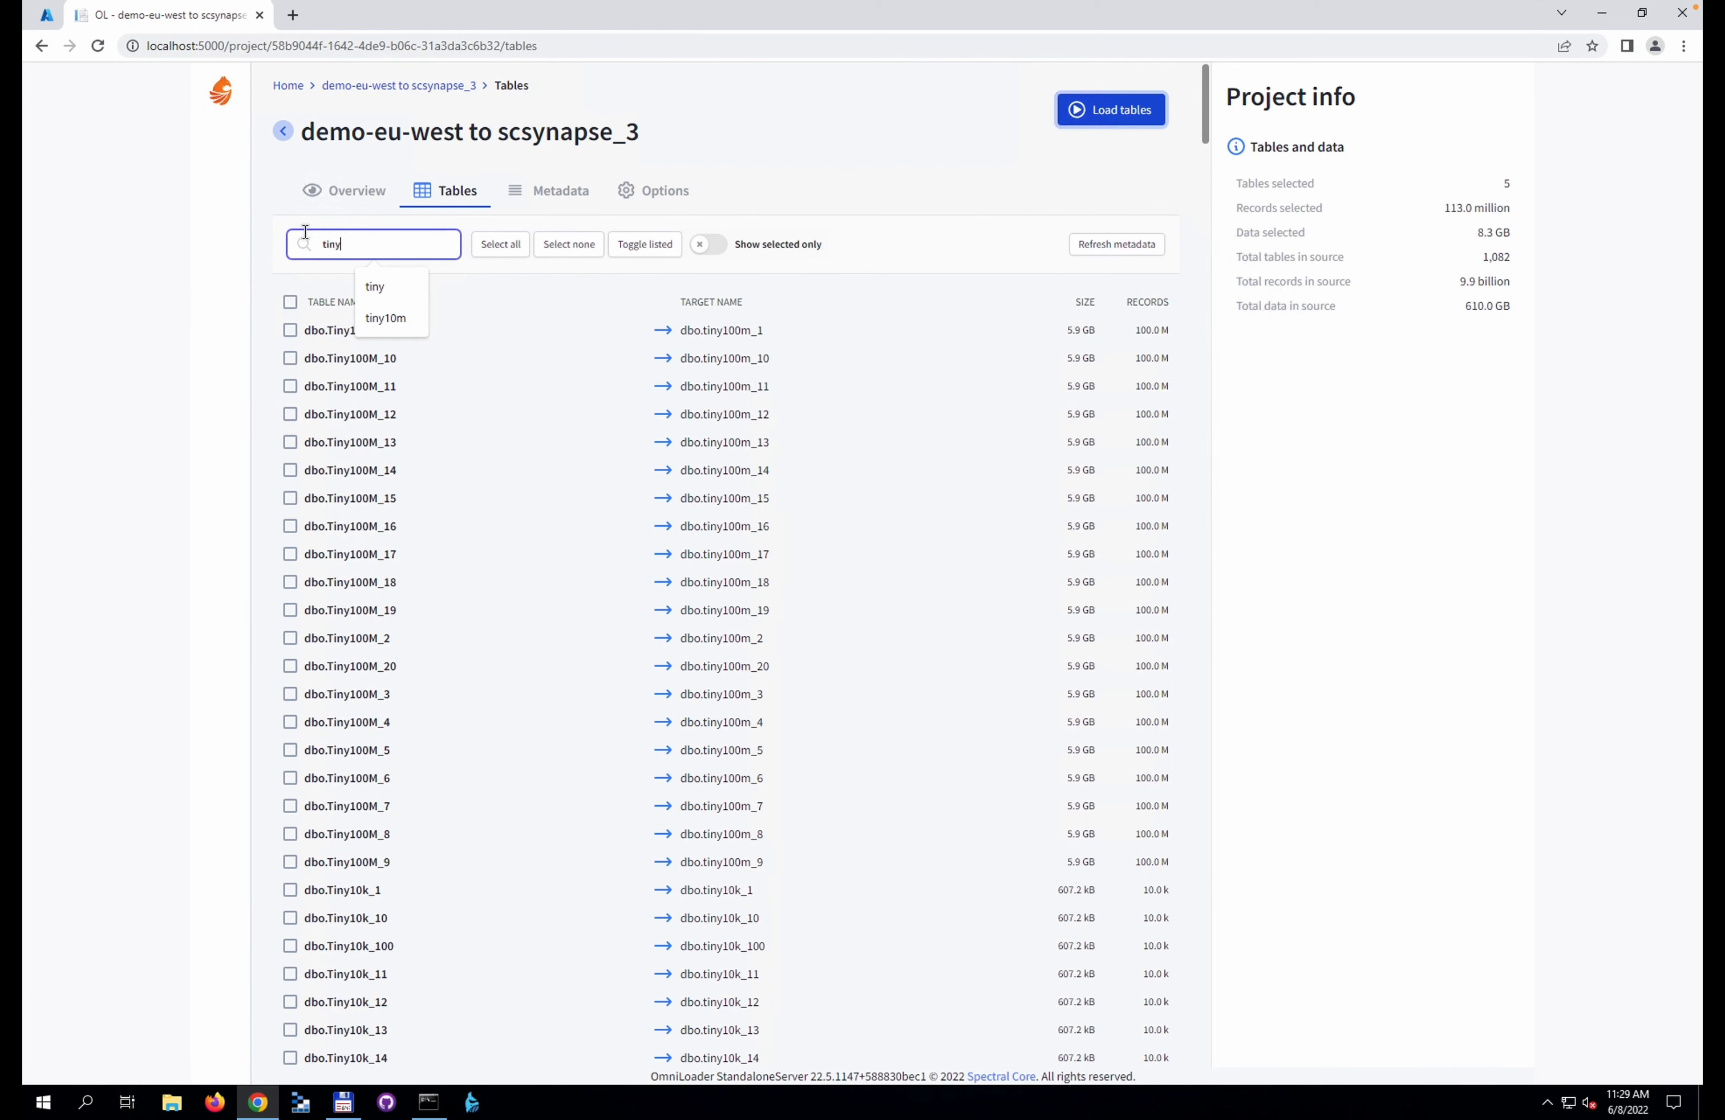
click(290, 359)
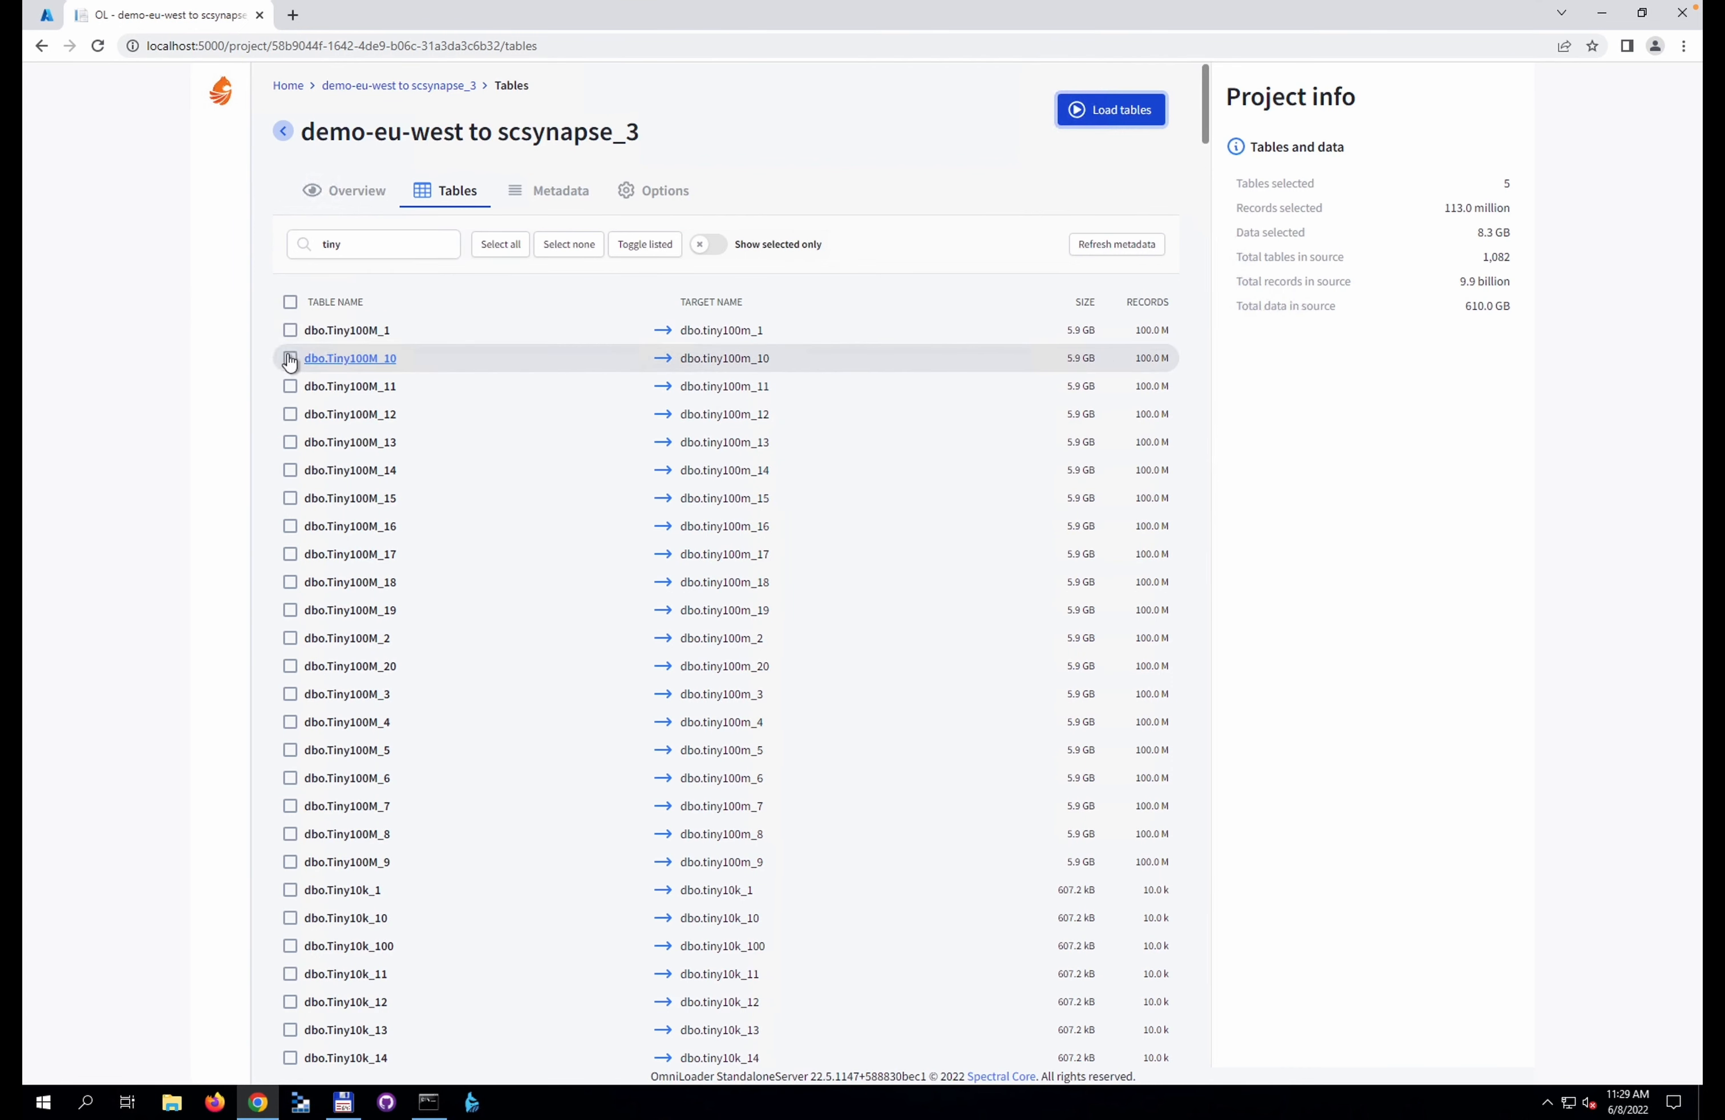
click(291, 358)
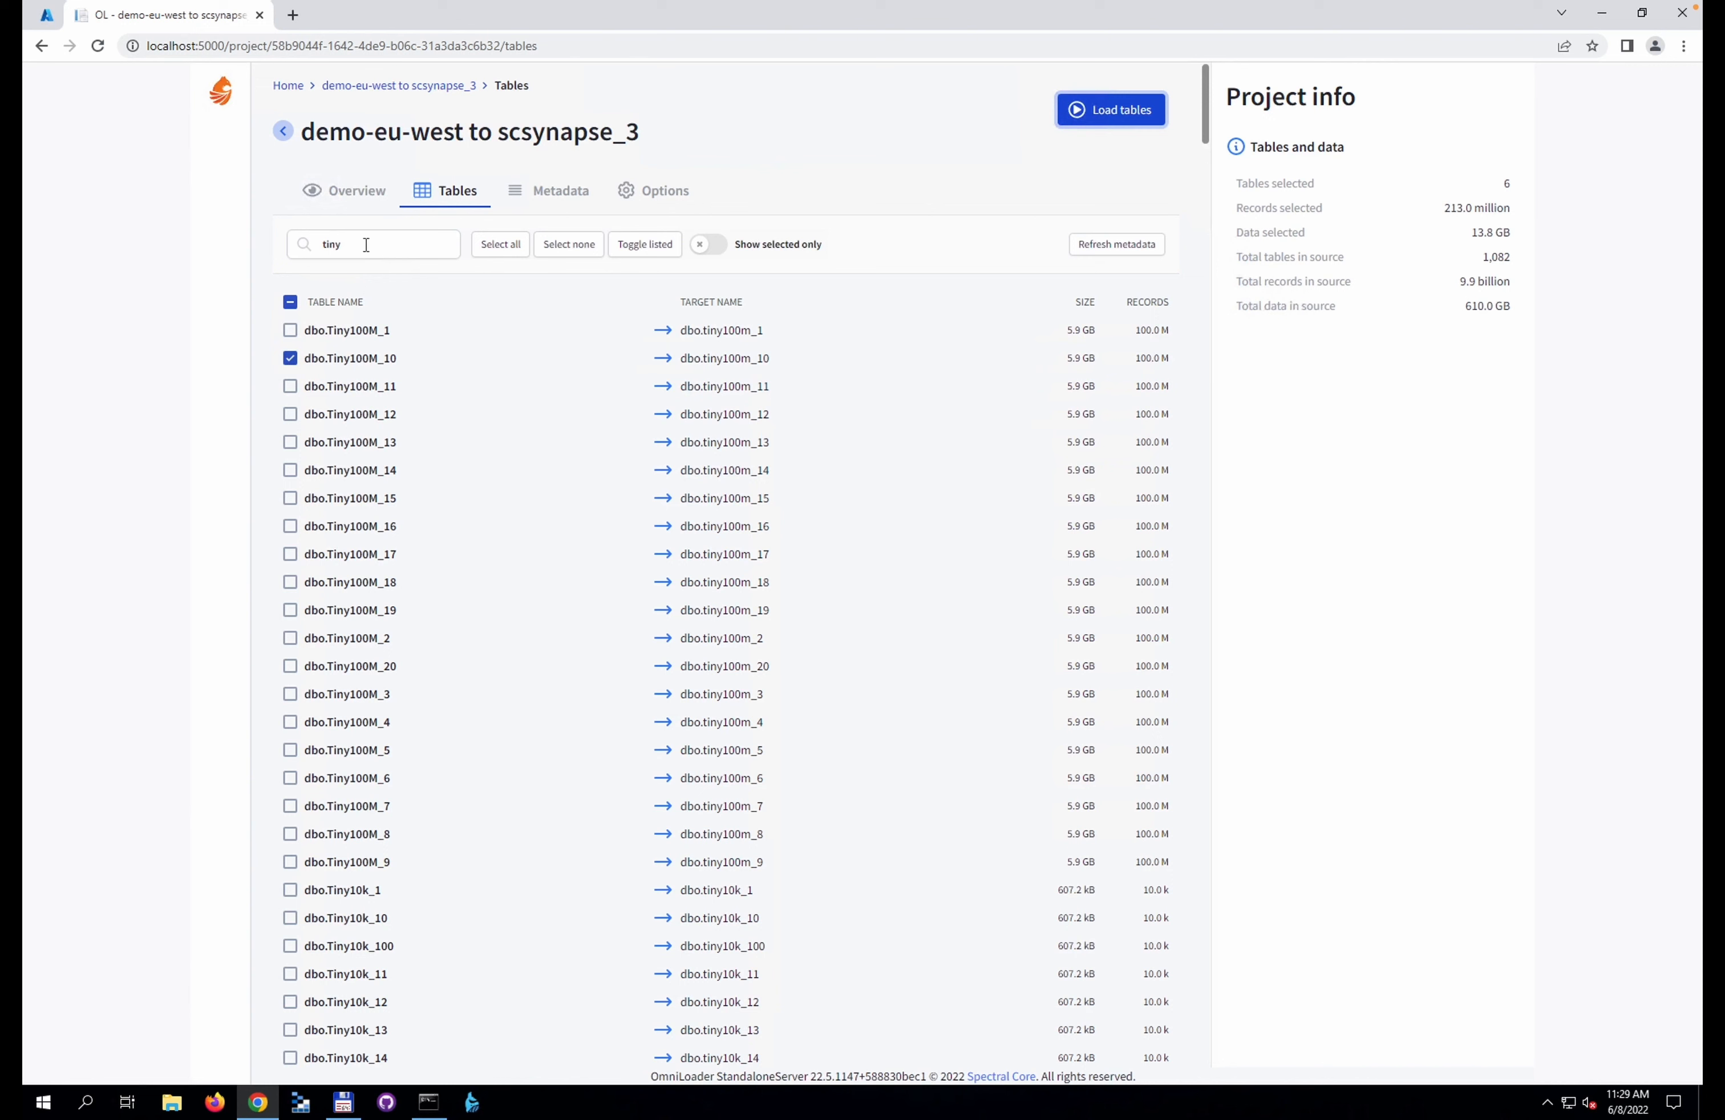
double_click(294, 246)
text(1b)
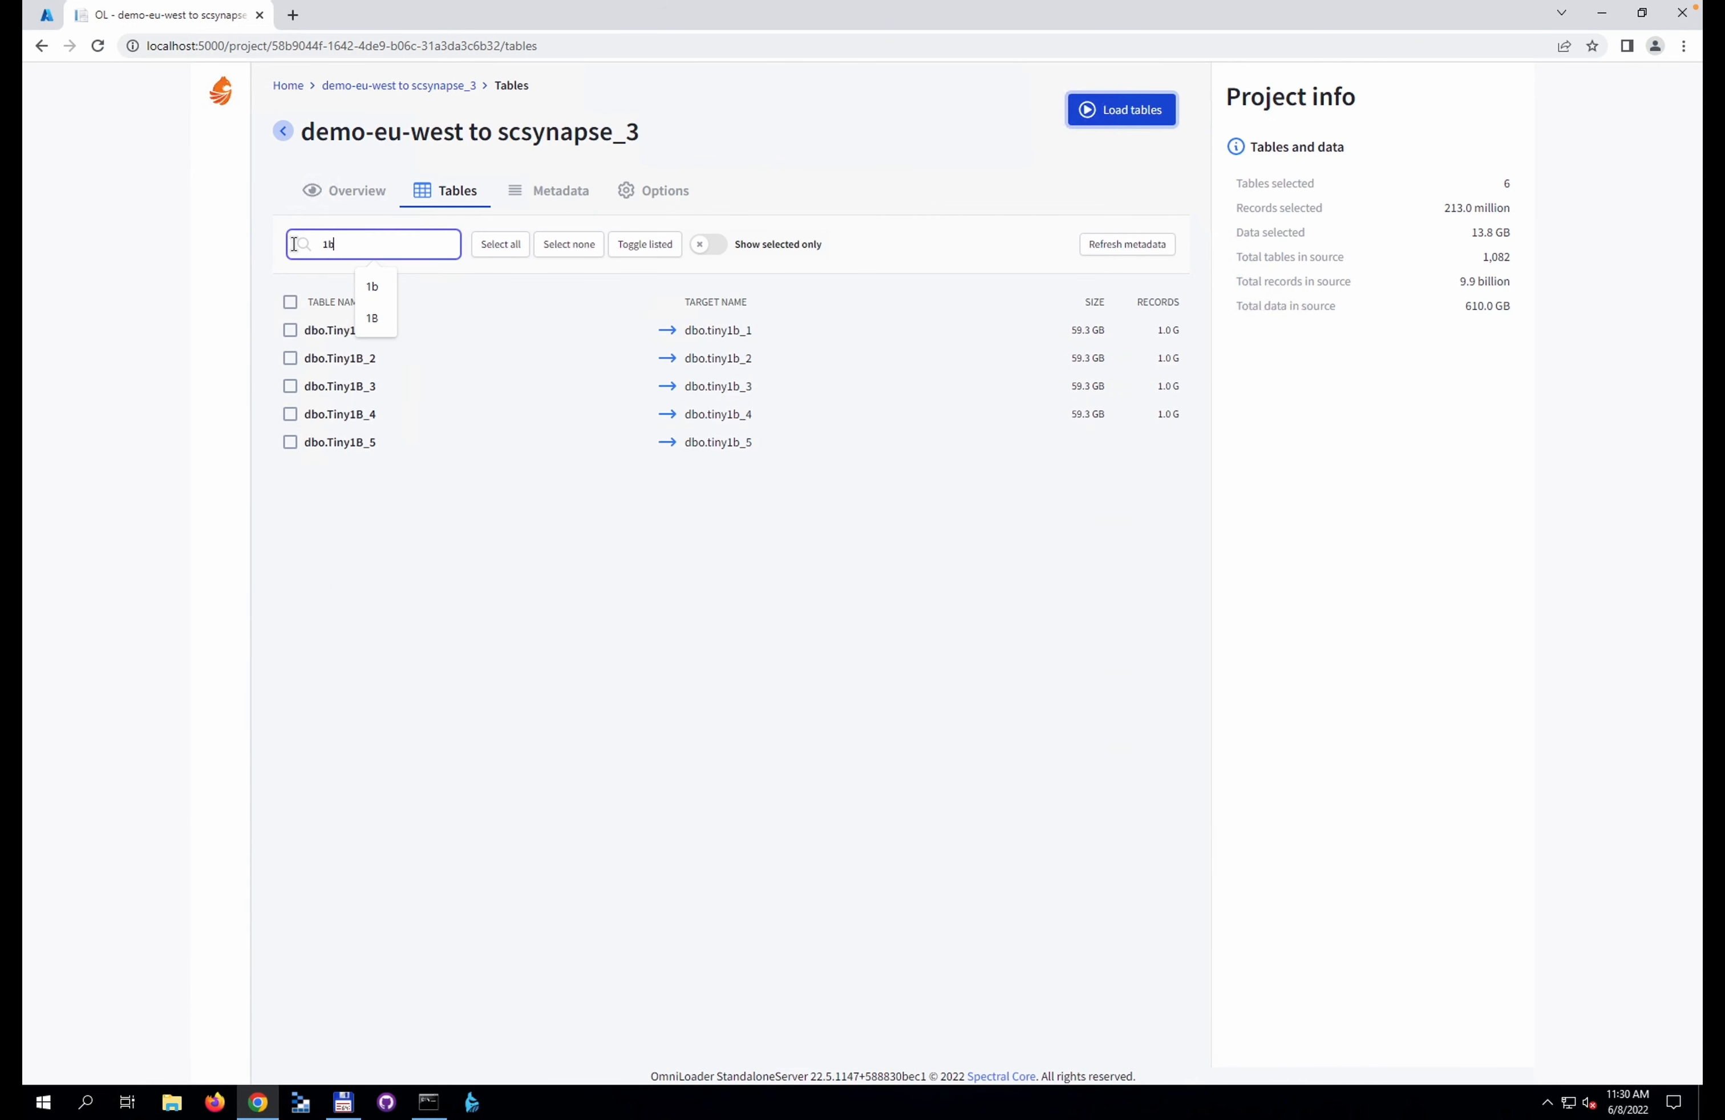
click(290, 330)
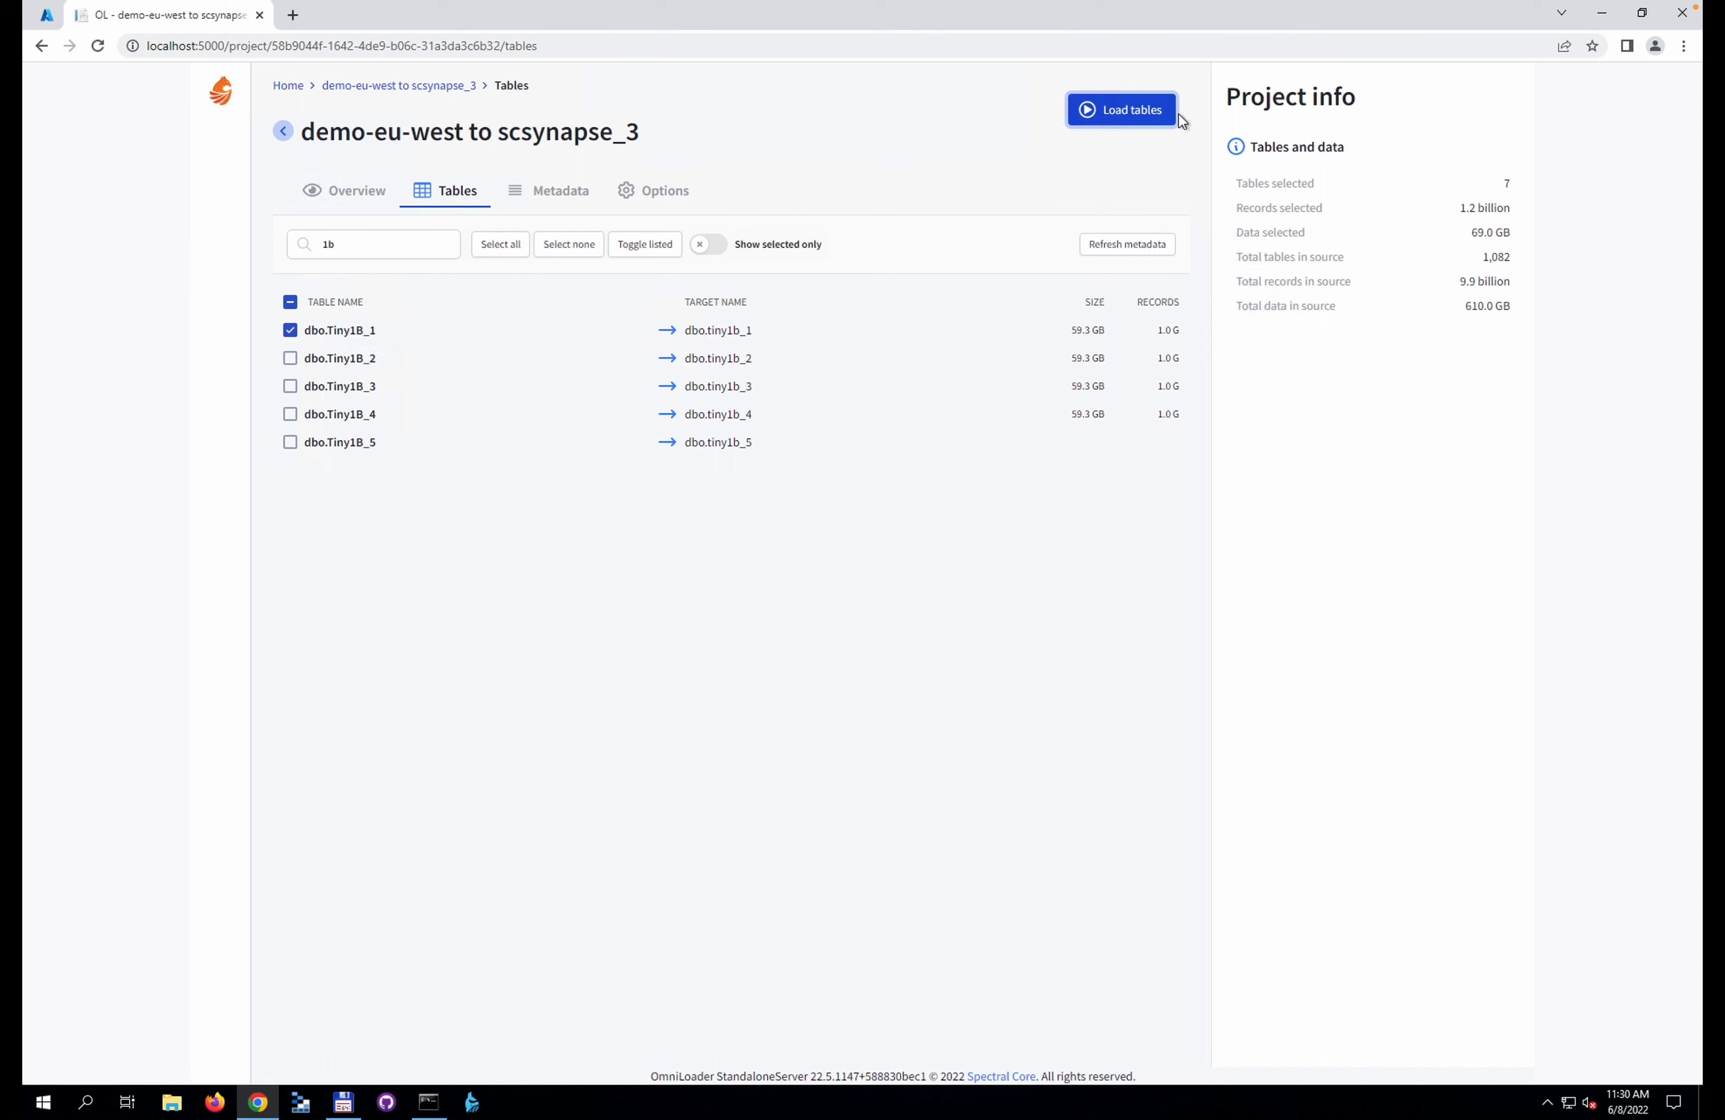
click(1129, 118)
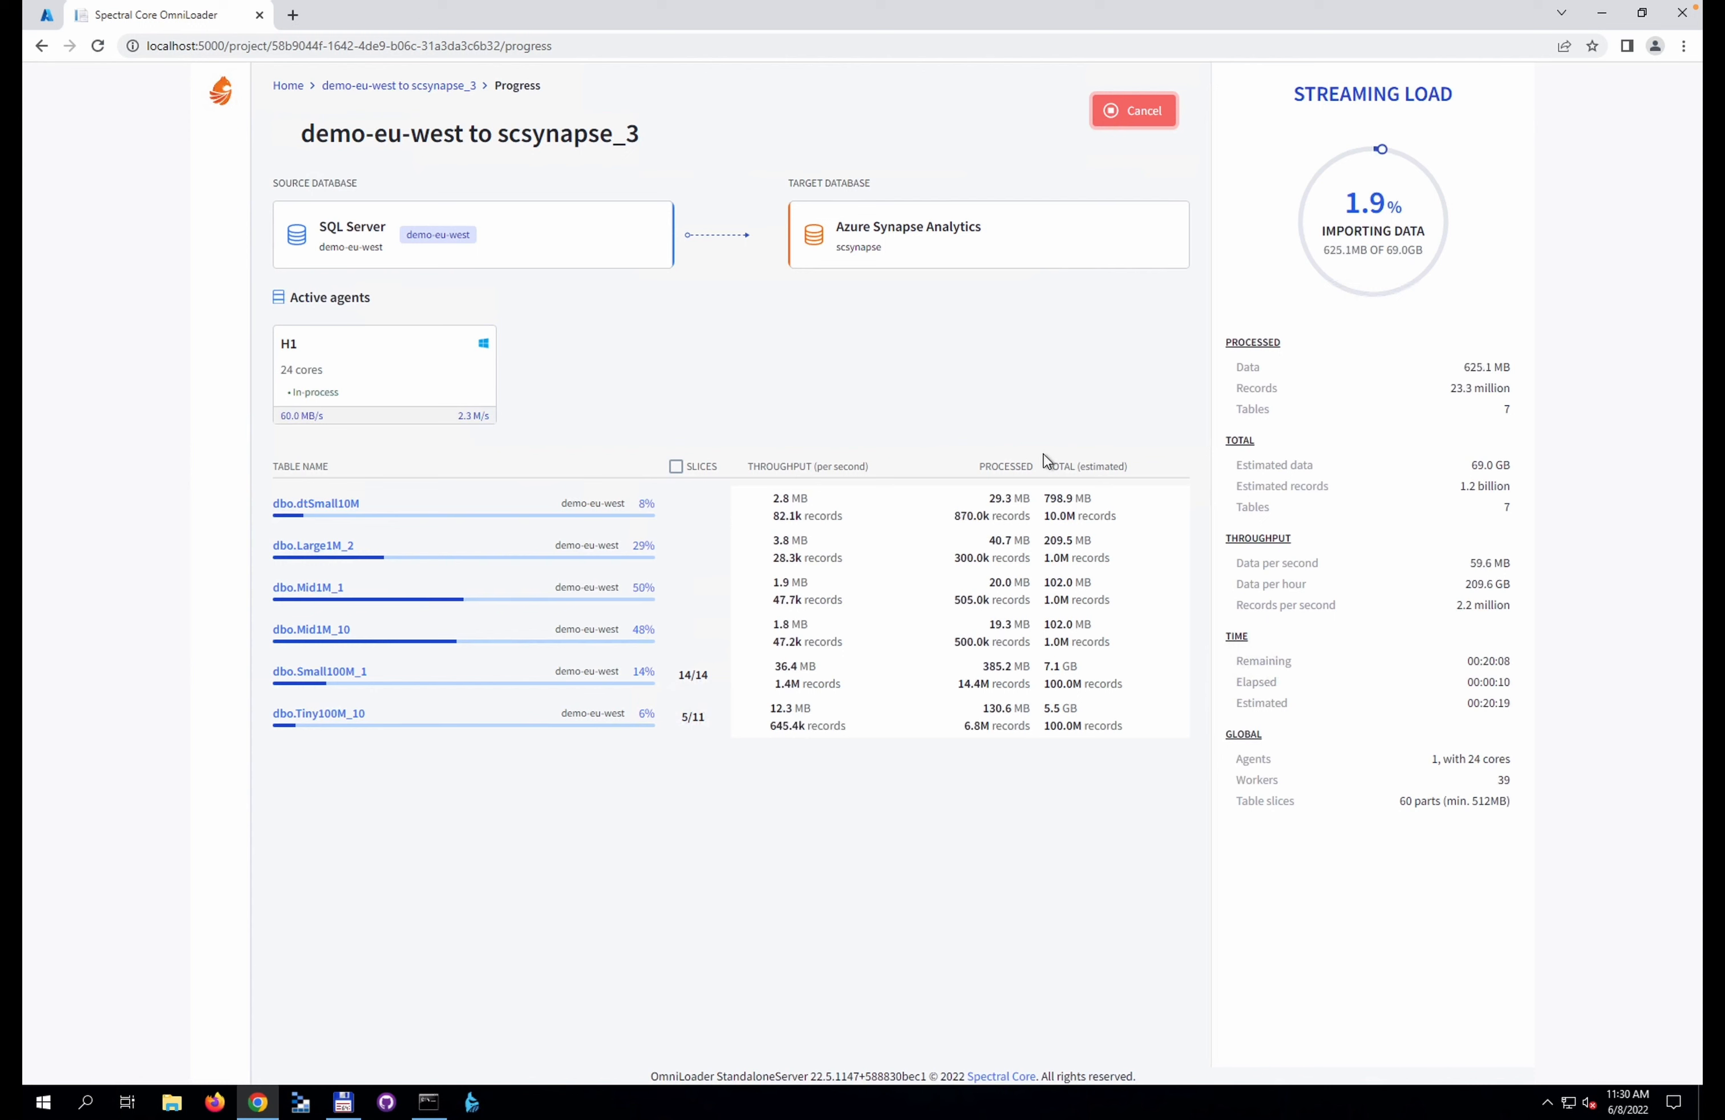
Switch to Task Manager and examine the CPU usage and the active Ethernet adapter's throughput during the load, minimizing it when done
right_click(520, 1104)
click(579, 1013)
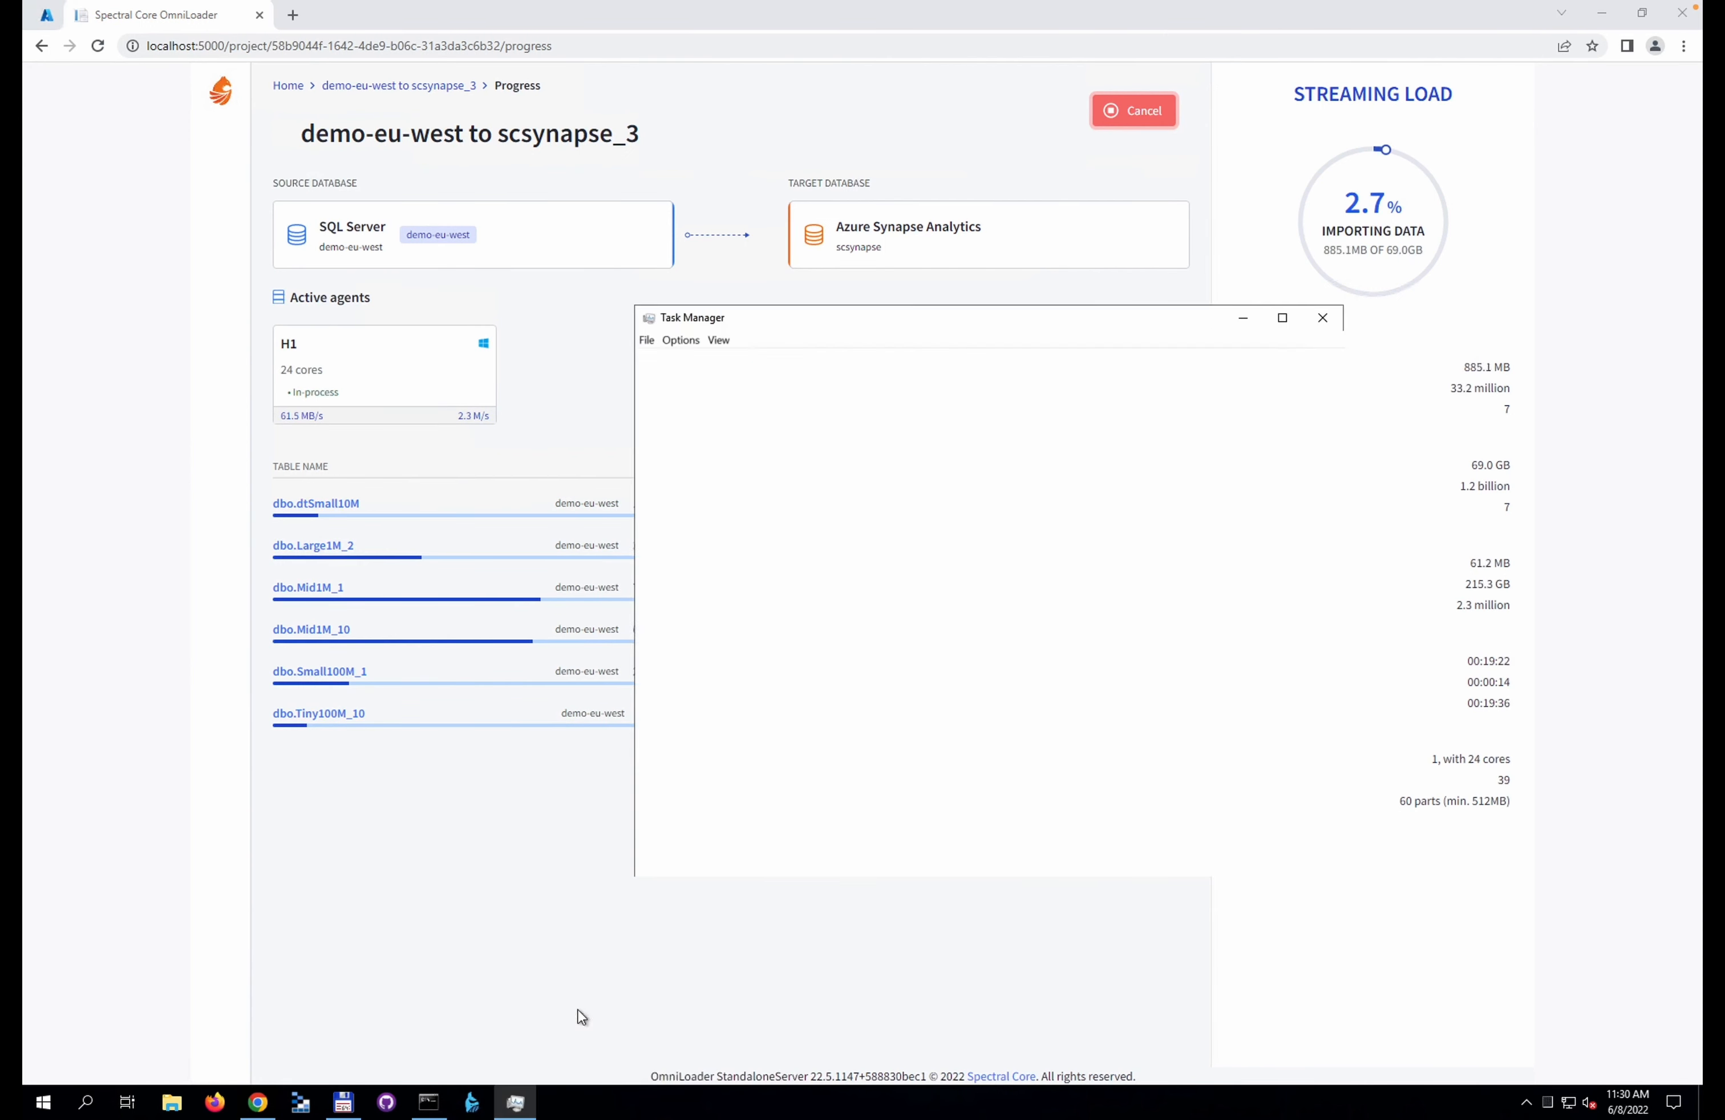
click(720, 361)
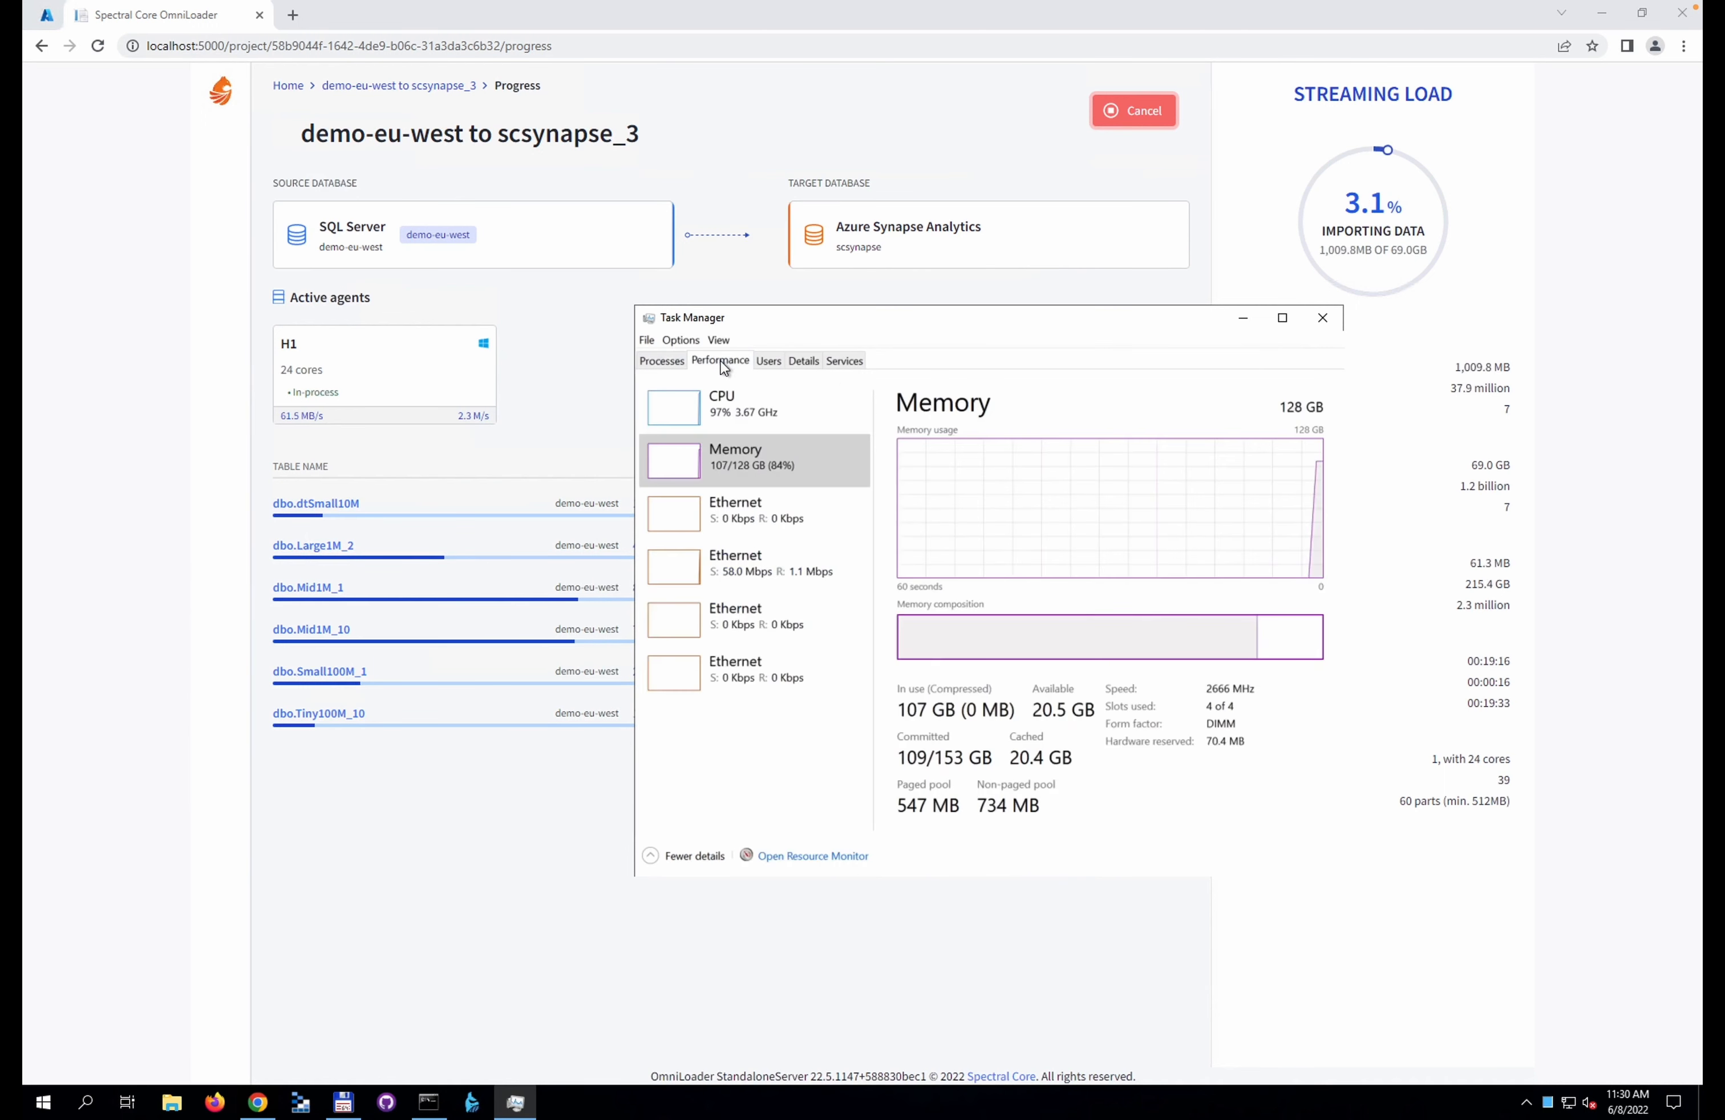
click(755, 416)
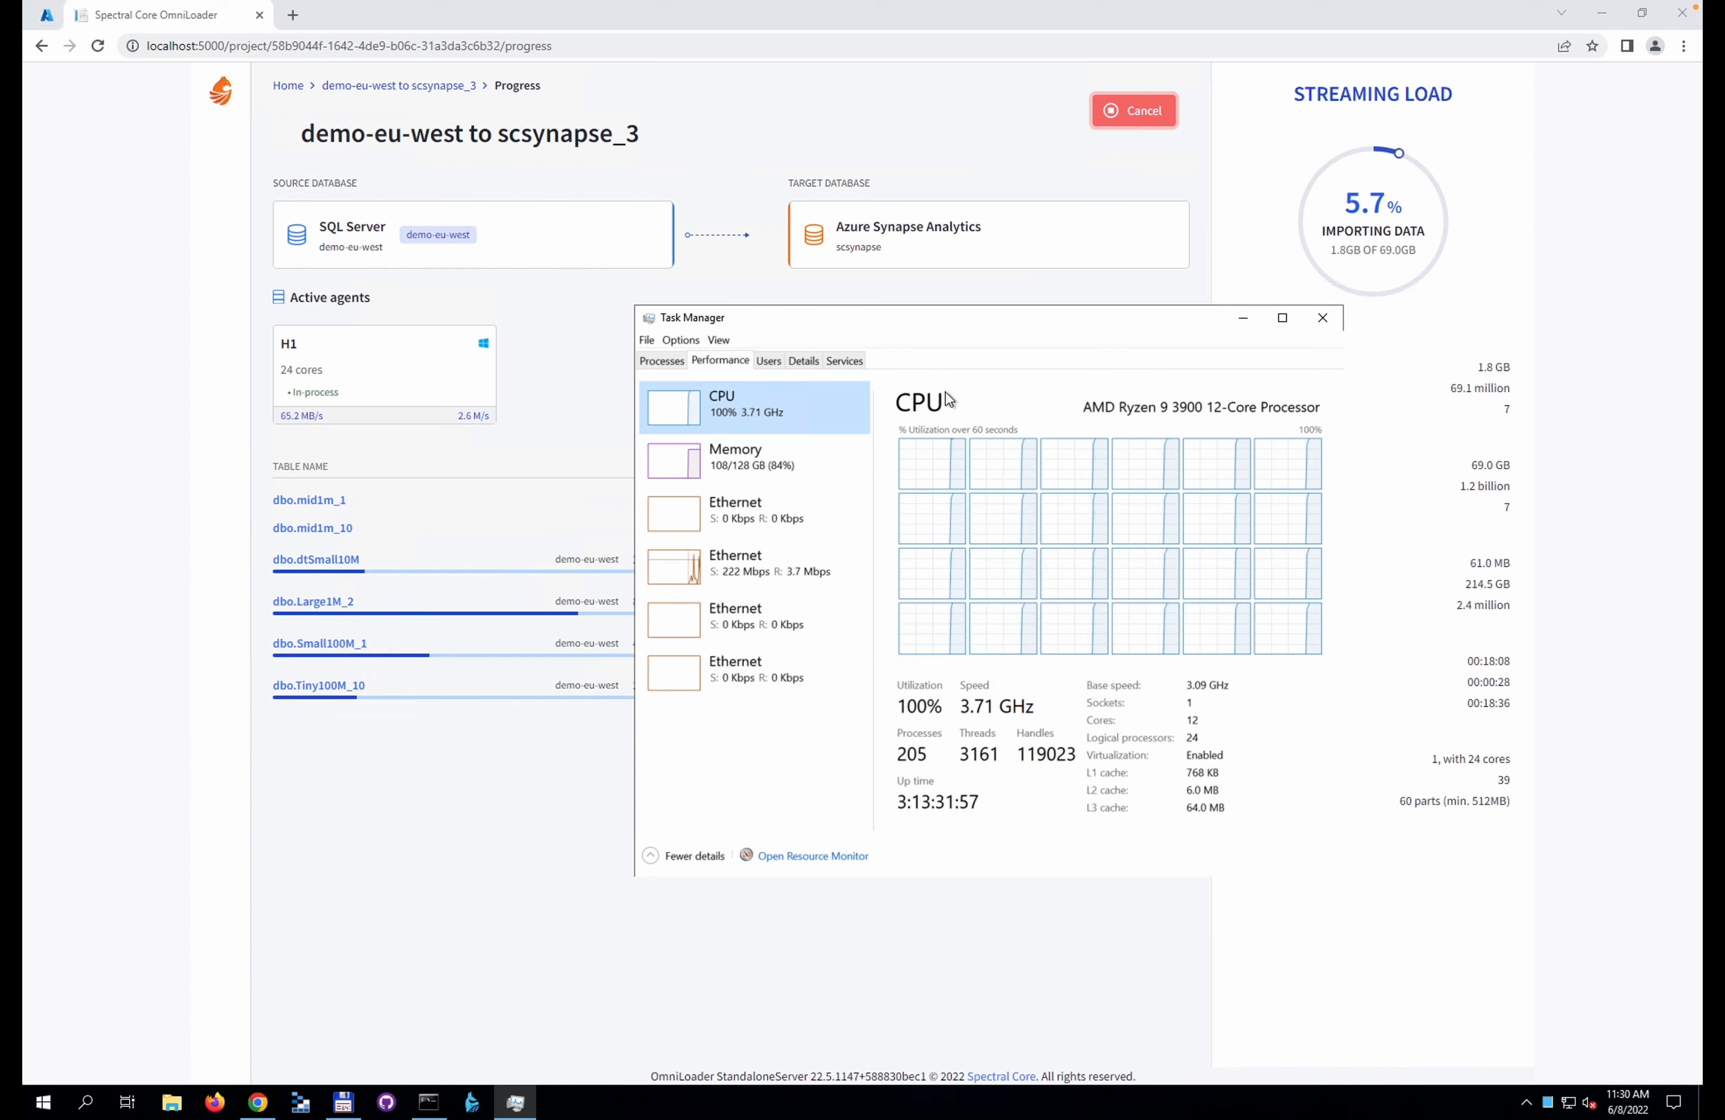
click(1240, 318)
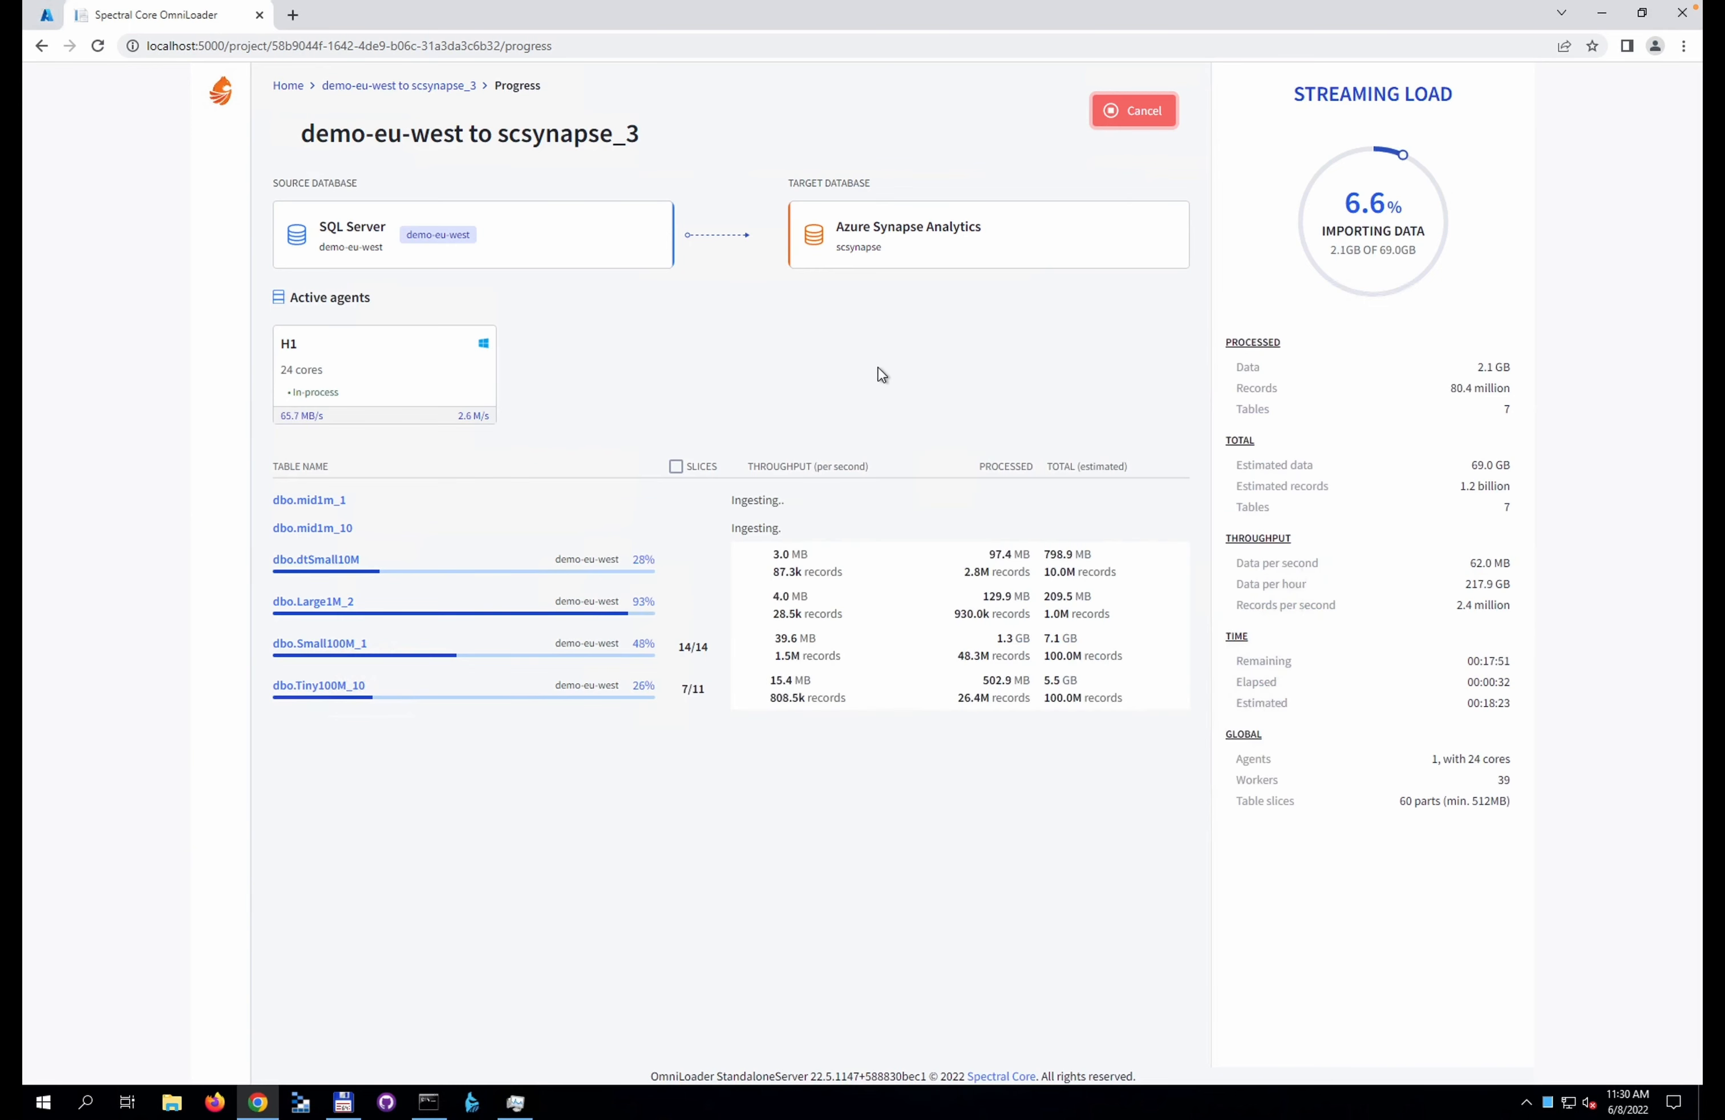
click(516, 1102)
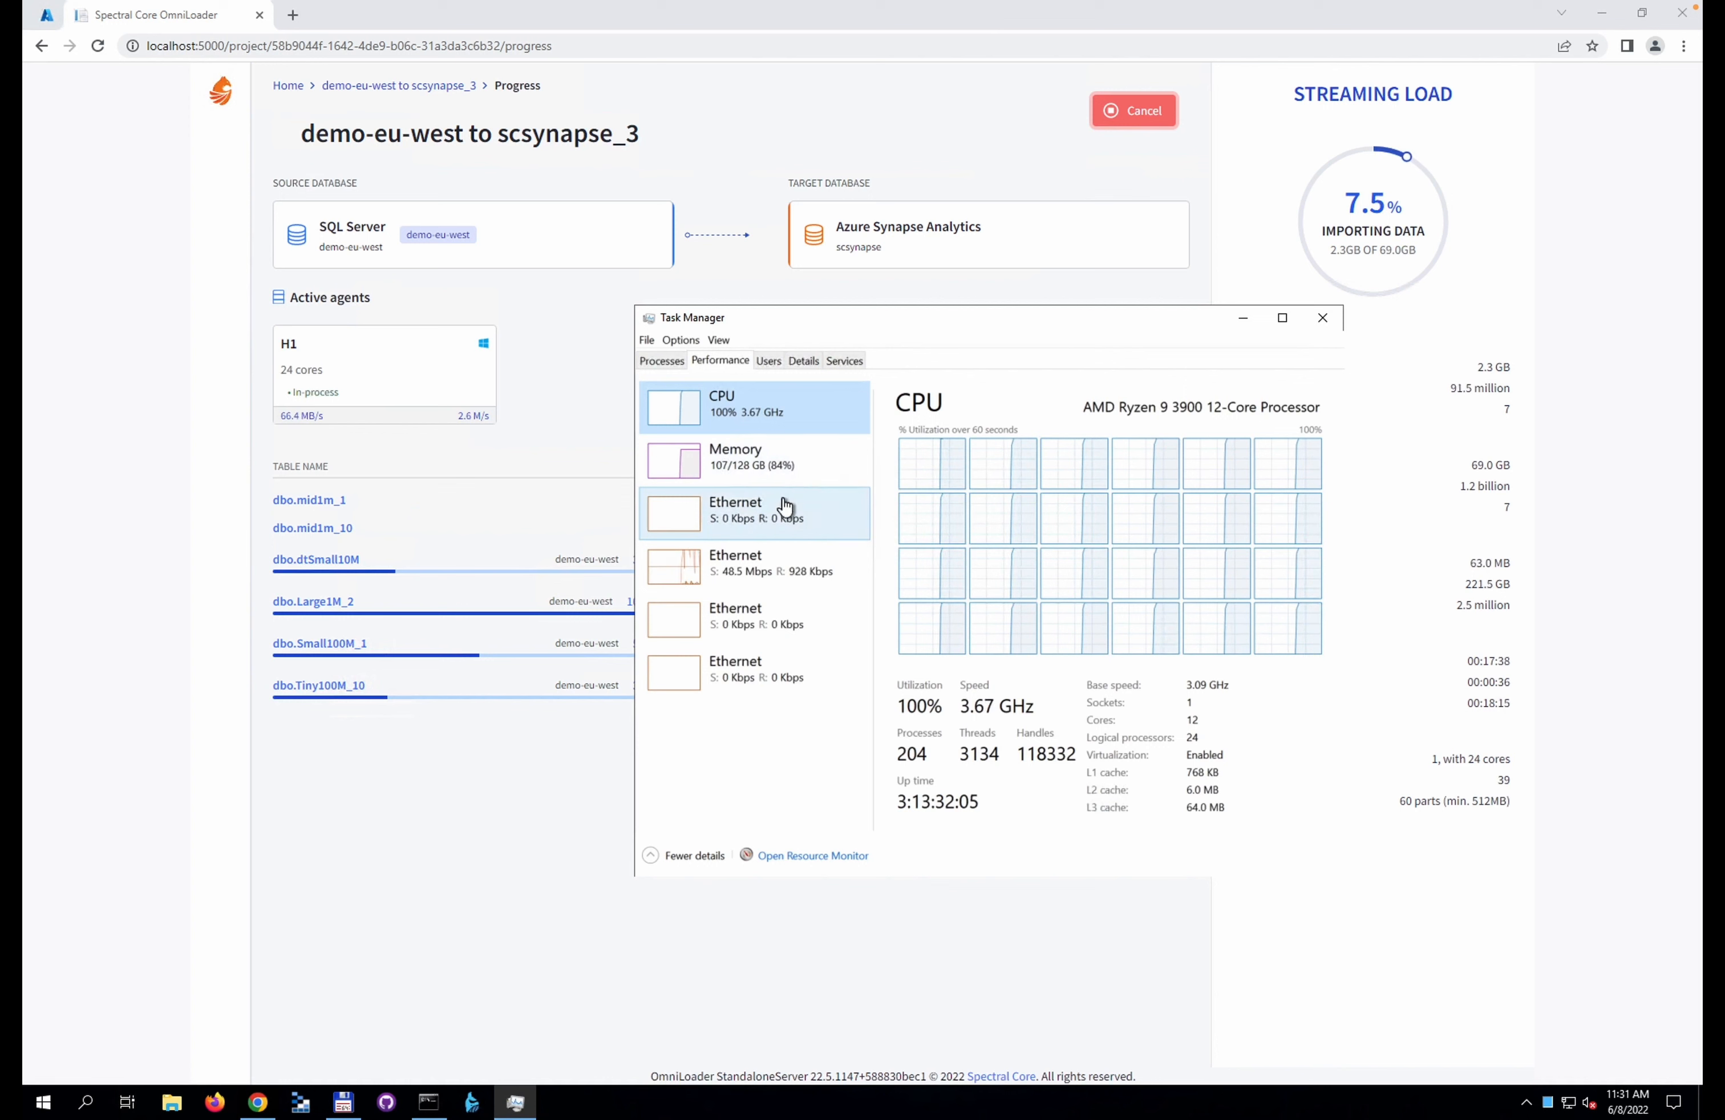
click(786, 560)
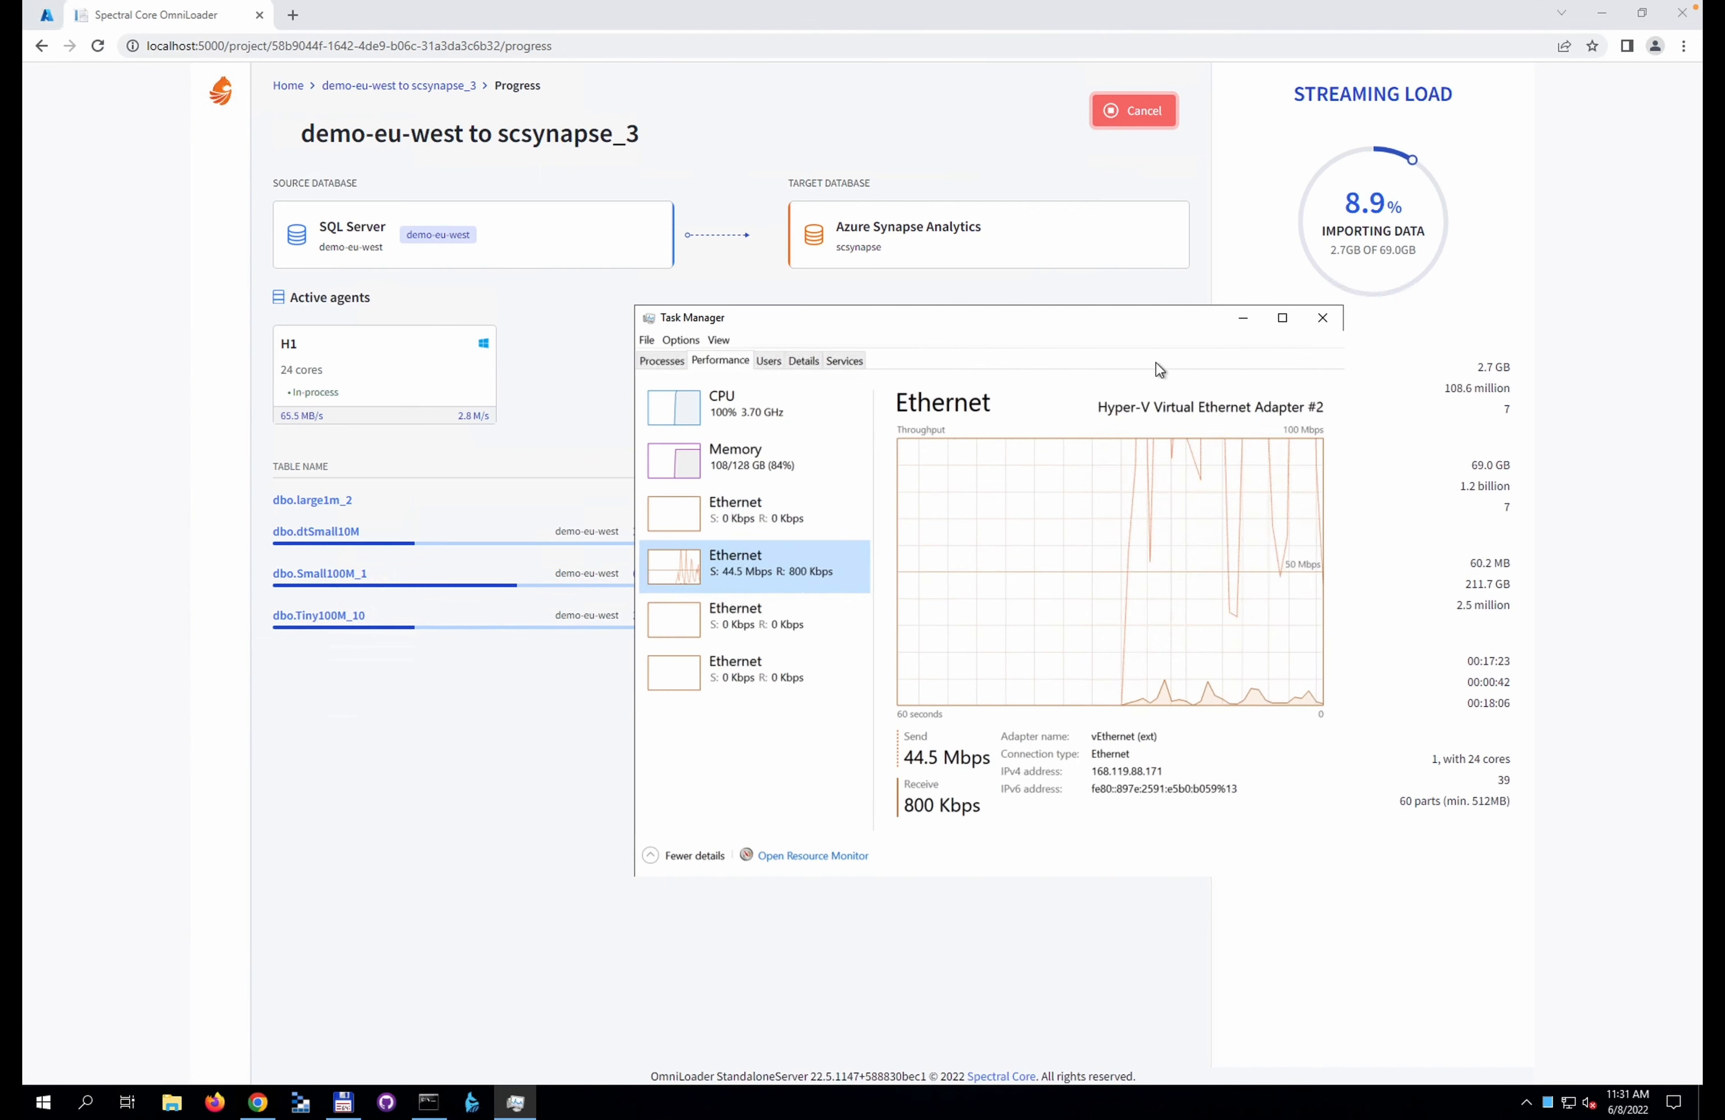
click(1243, 317)
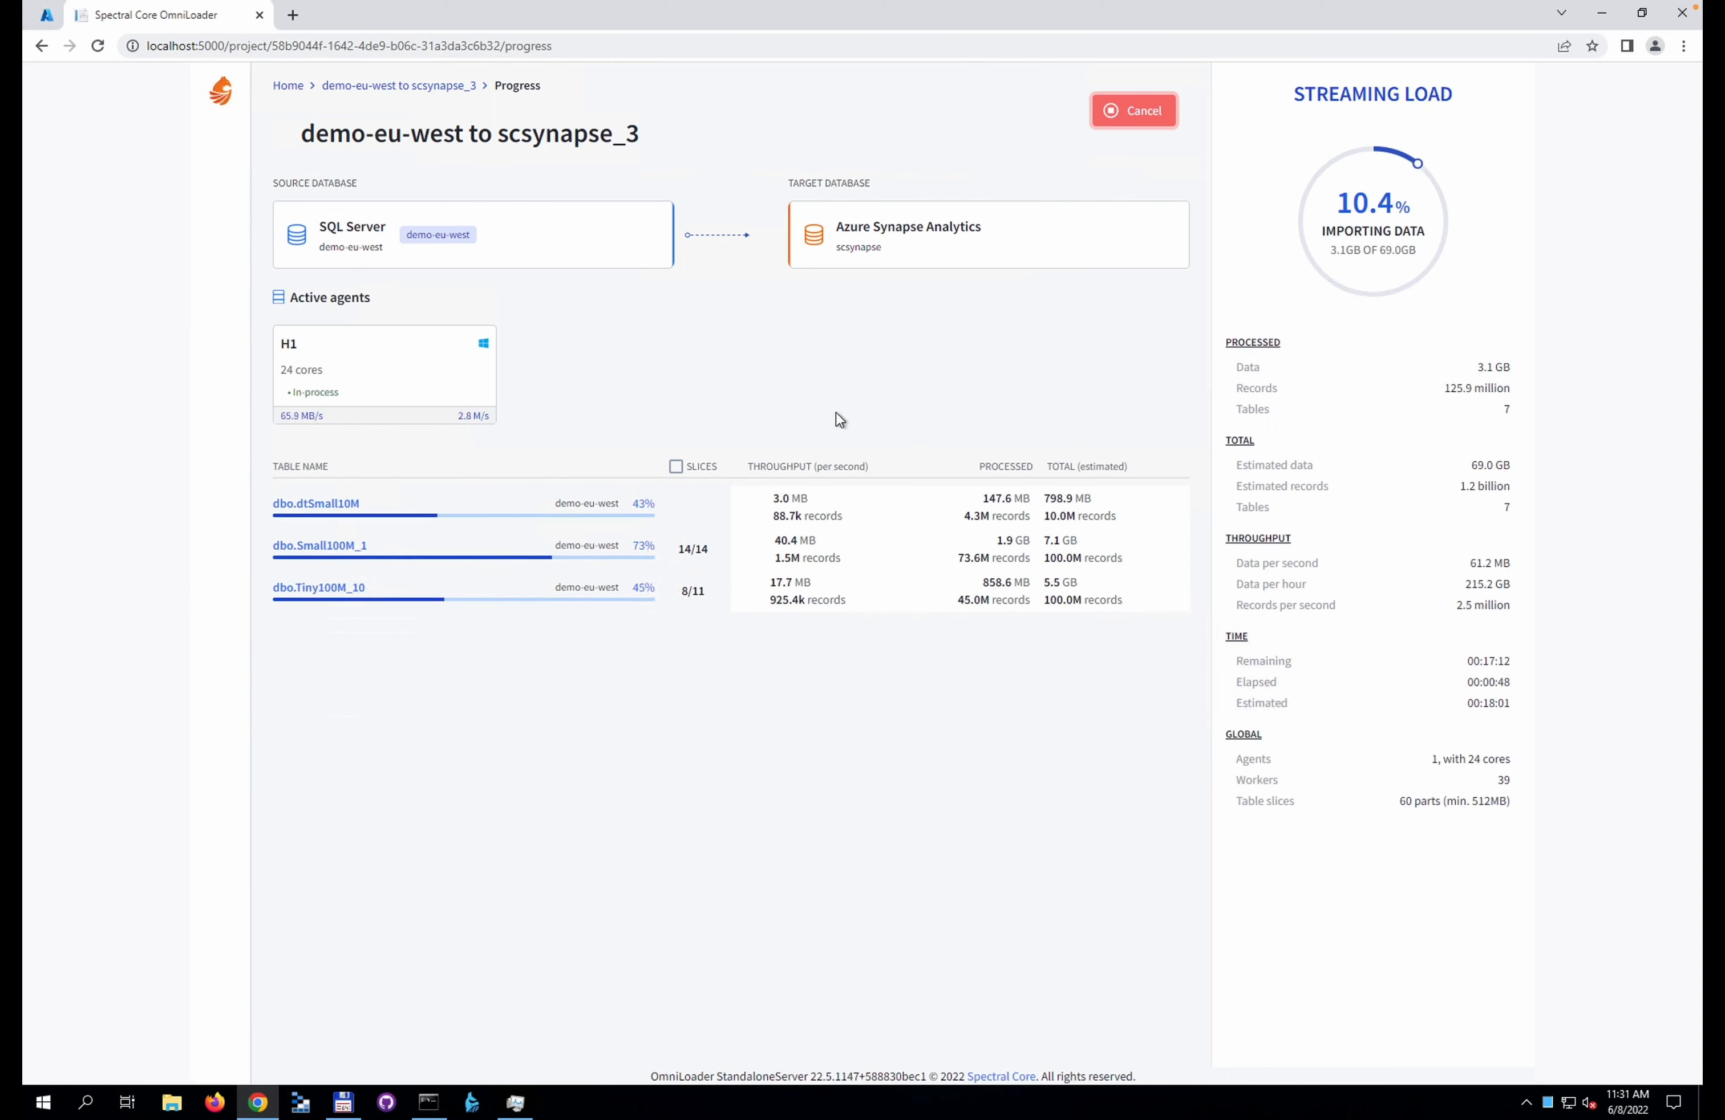
Show the individual slices of the tables being loaded in the progress list
click(676, 466)
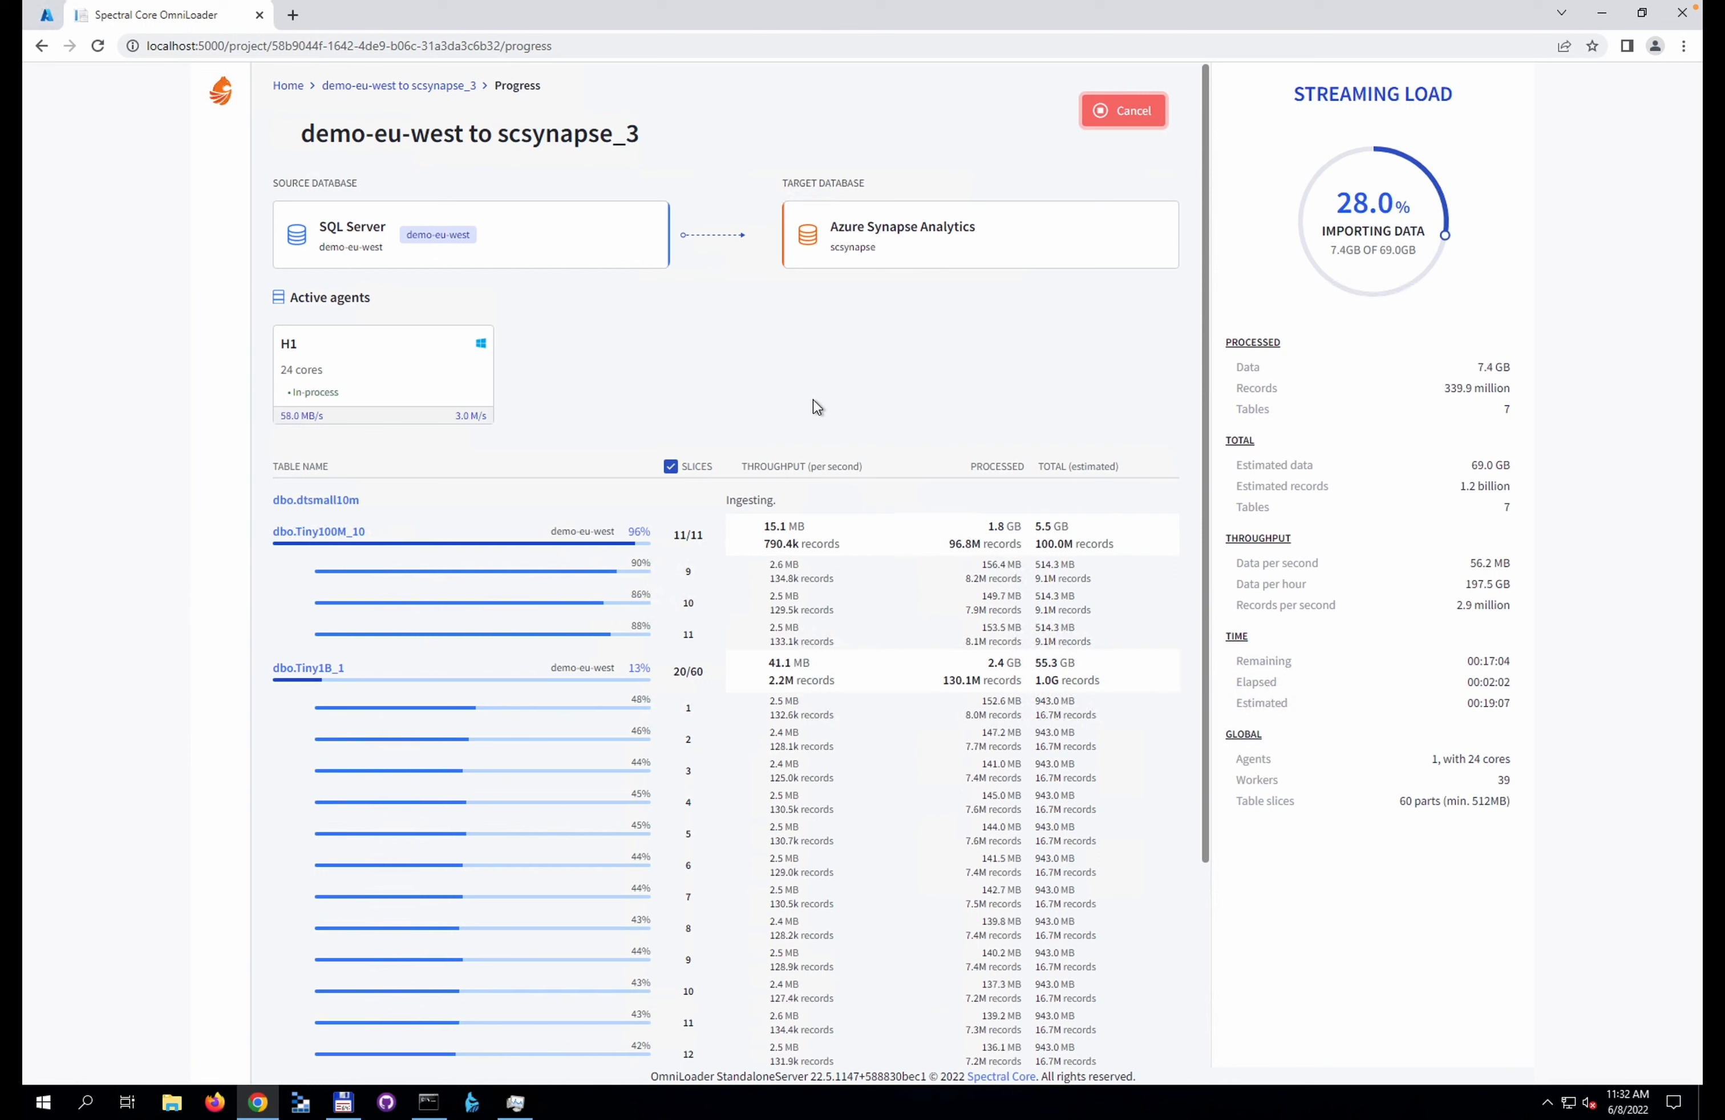
Switch to Microsoft Azure Storage Explorer and open the demo blob container of the stdatalakegen2account1 storage account
click(303, 1104)
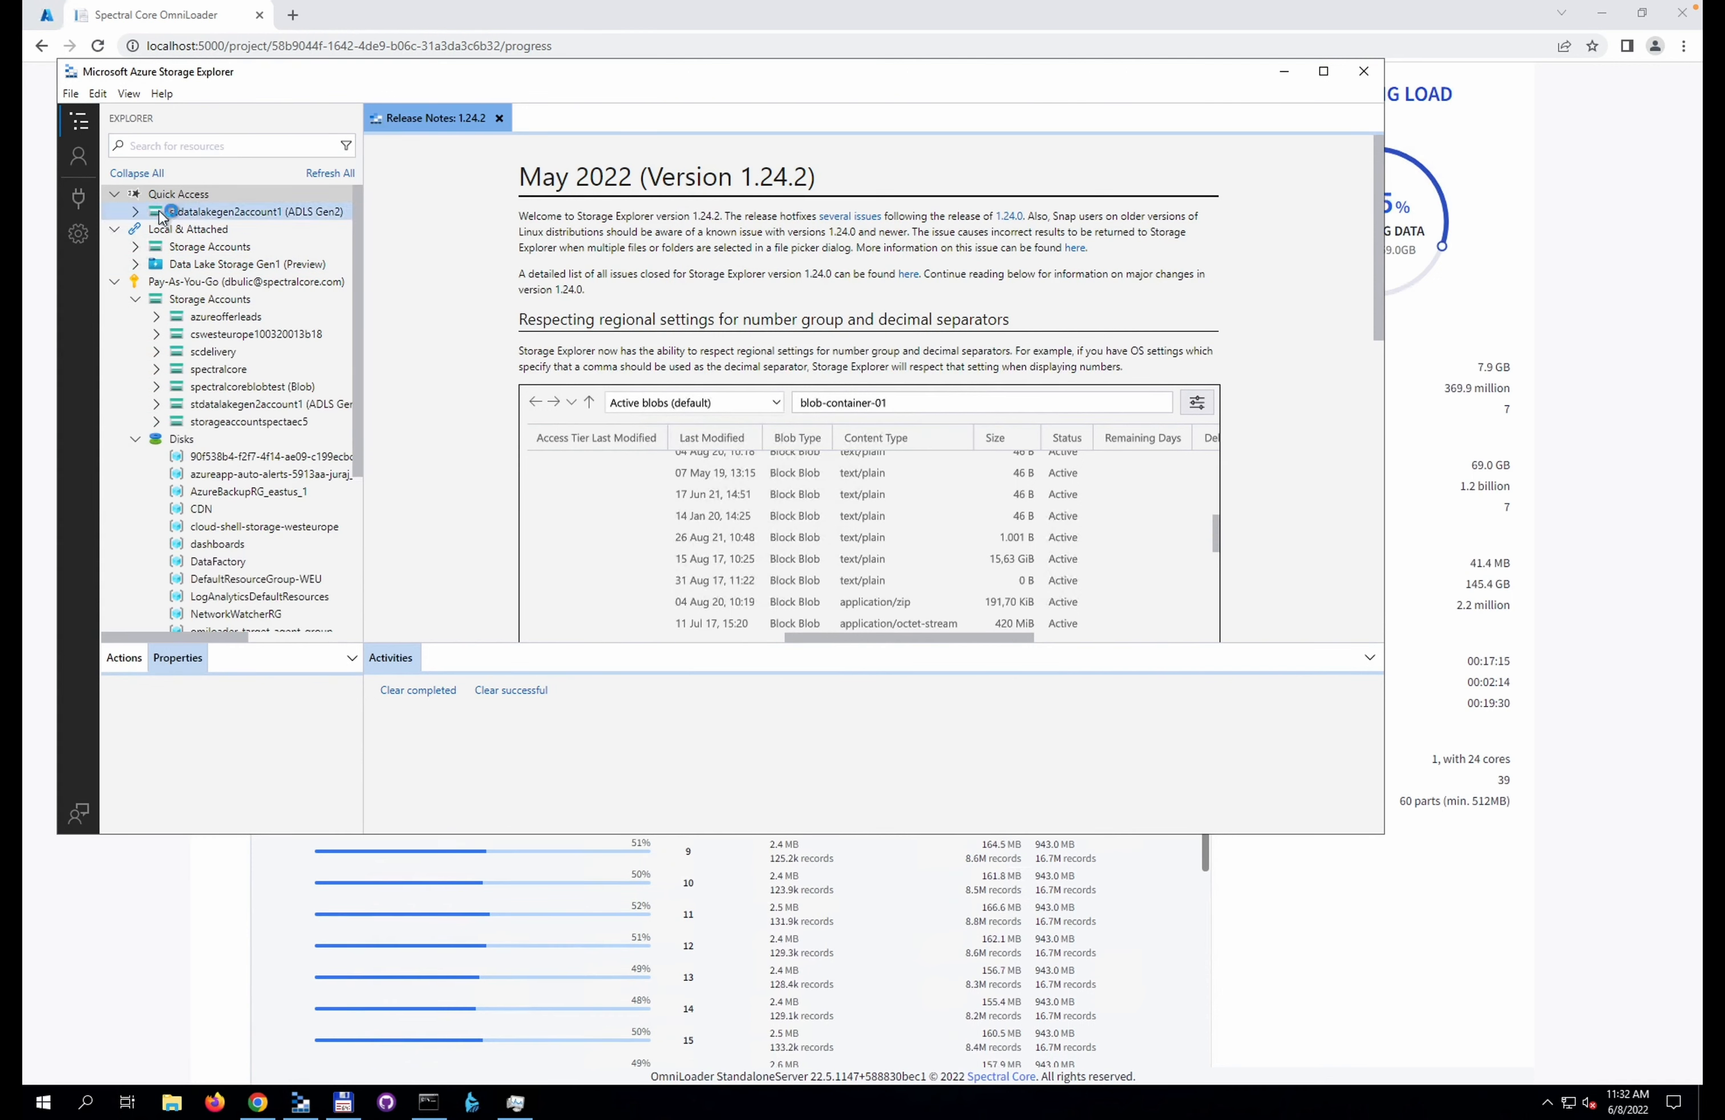
click(132, 213)
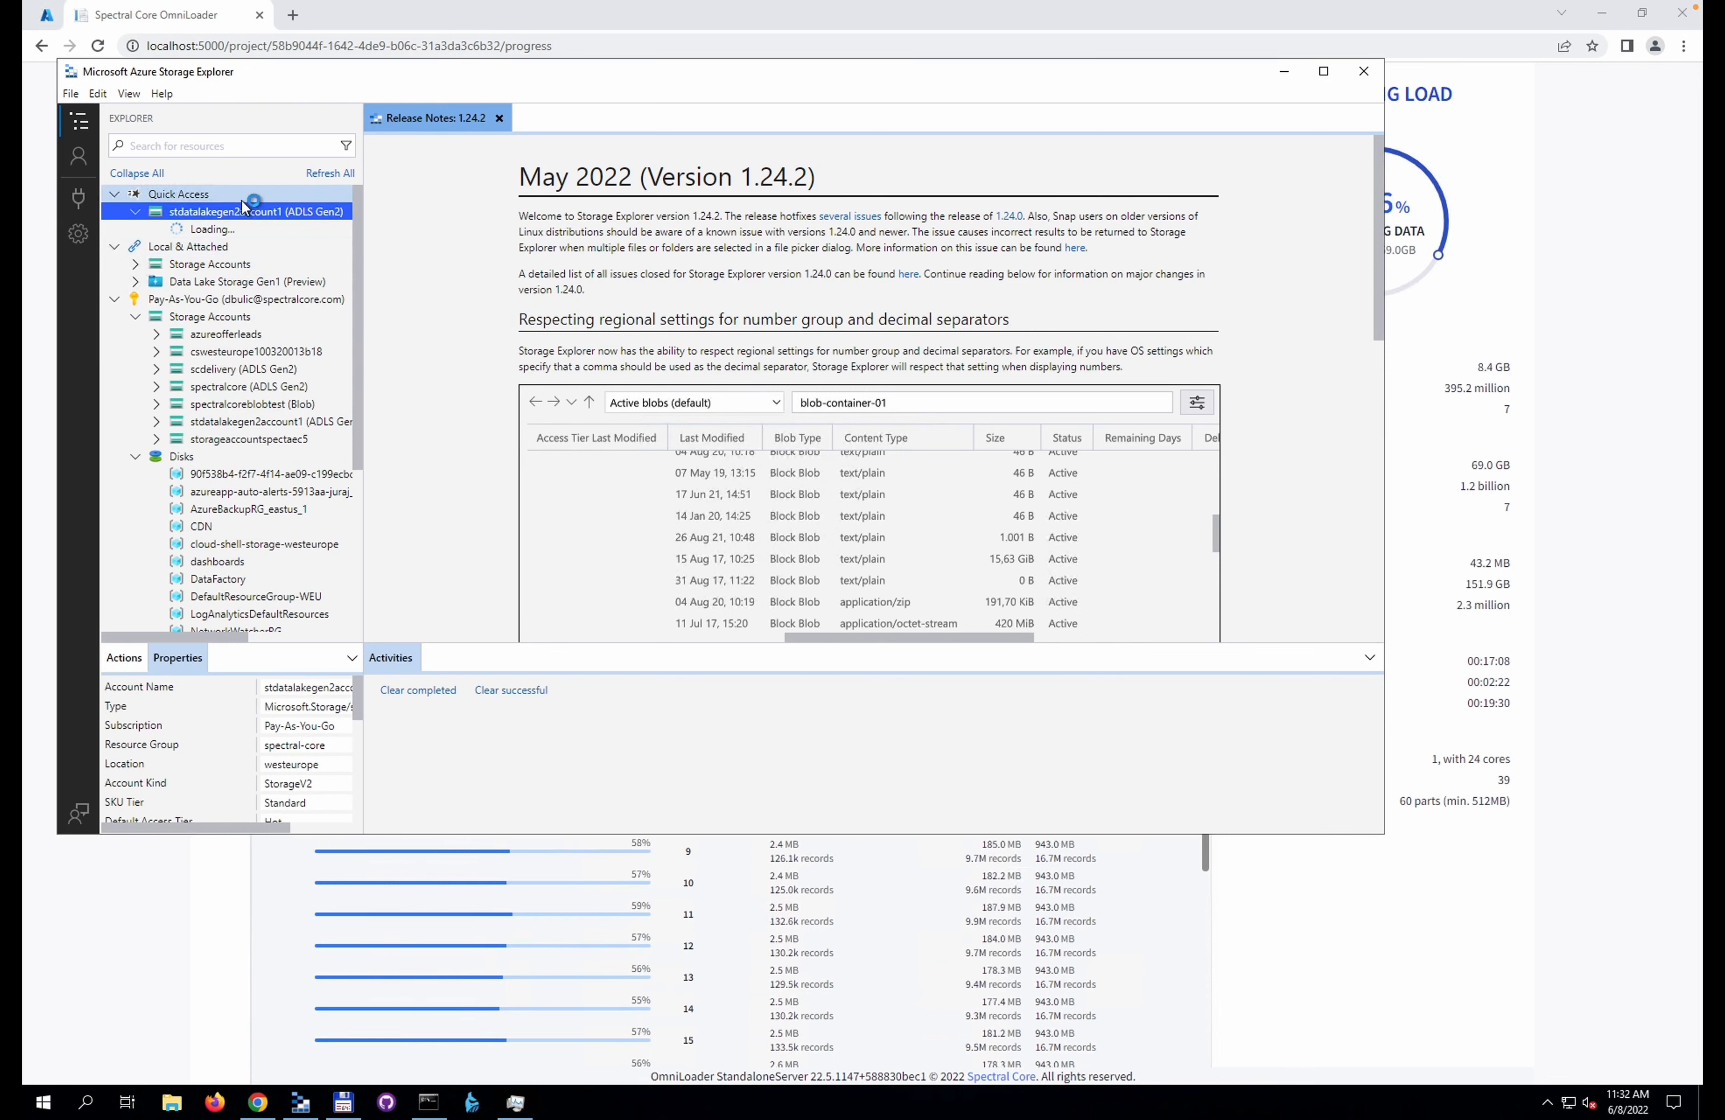
double_click(178, 232)
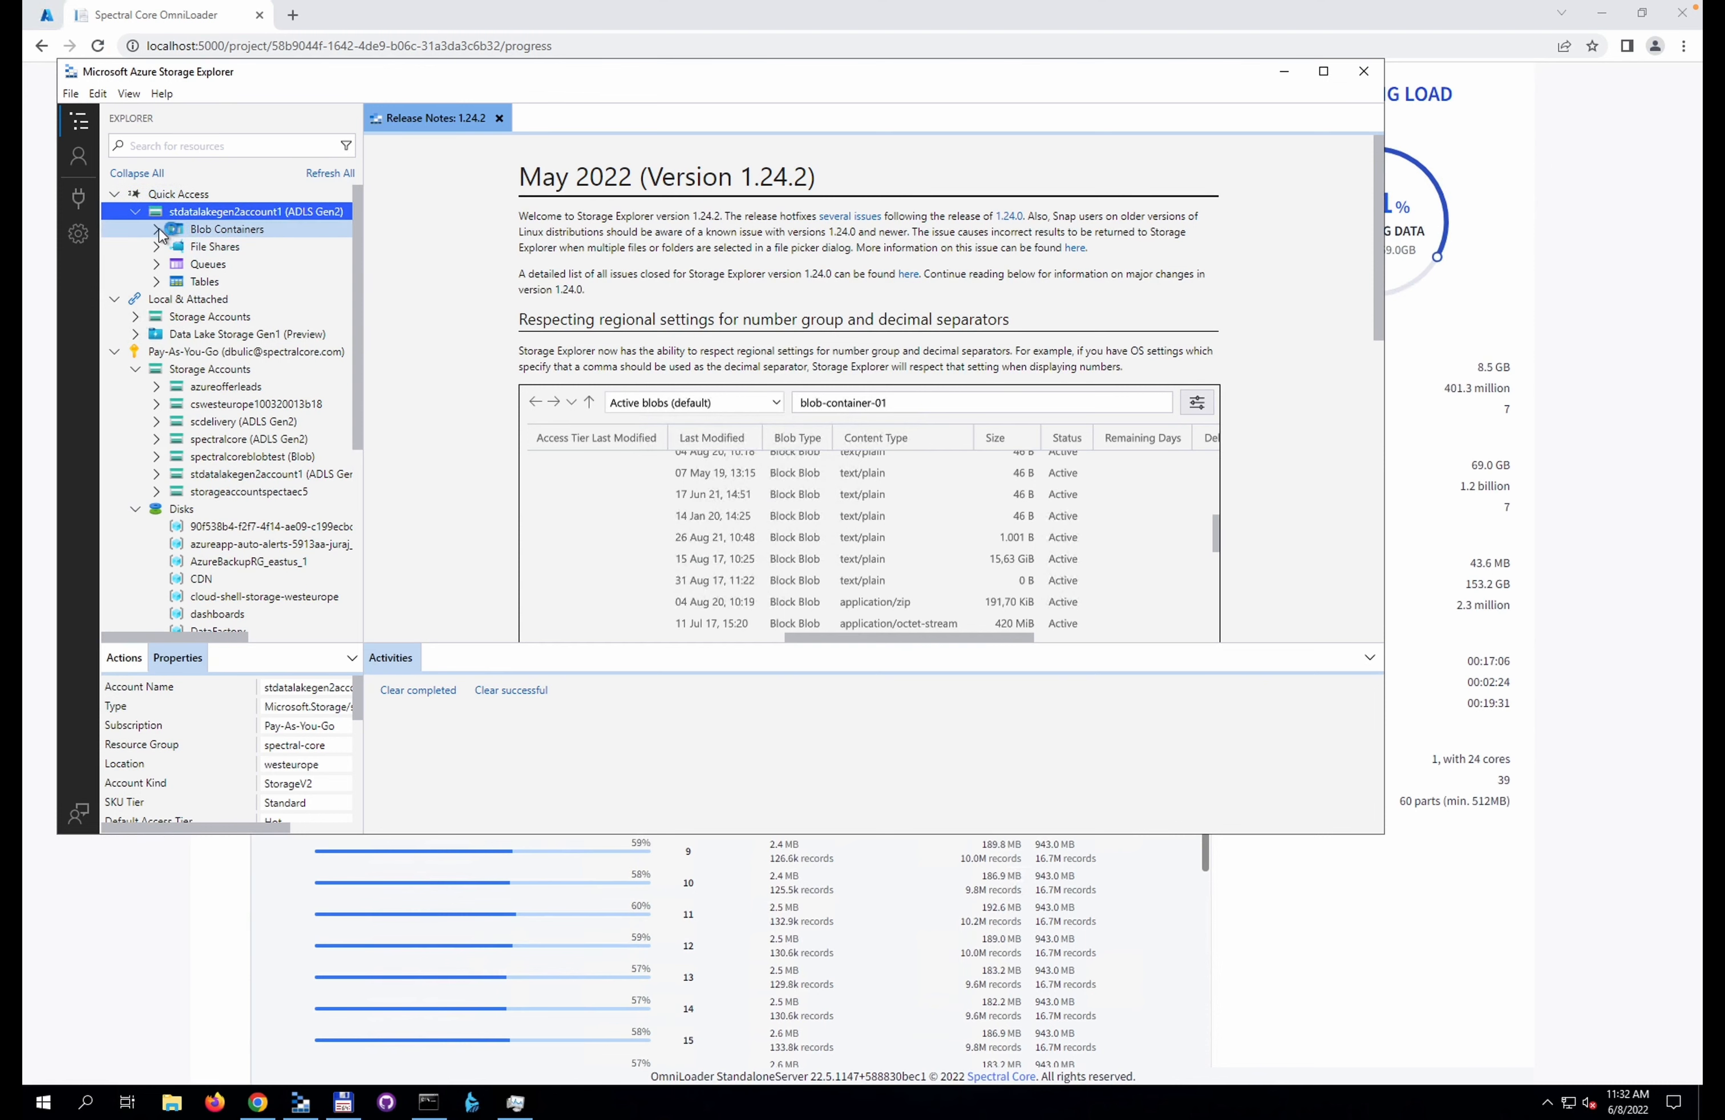
click(215, 247)
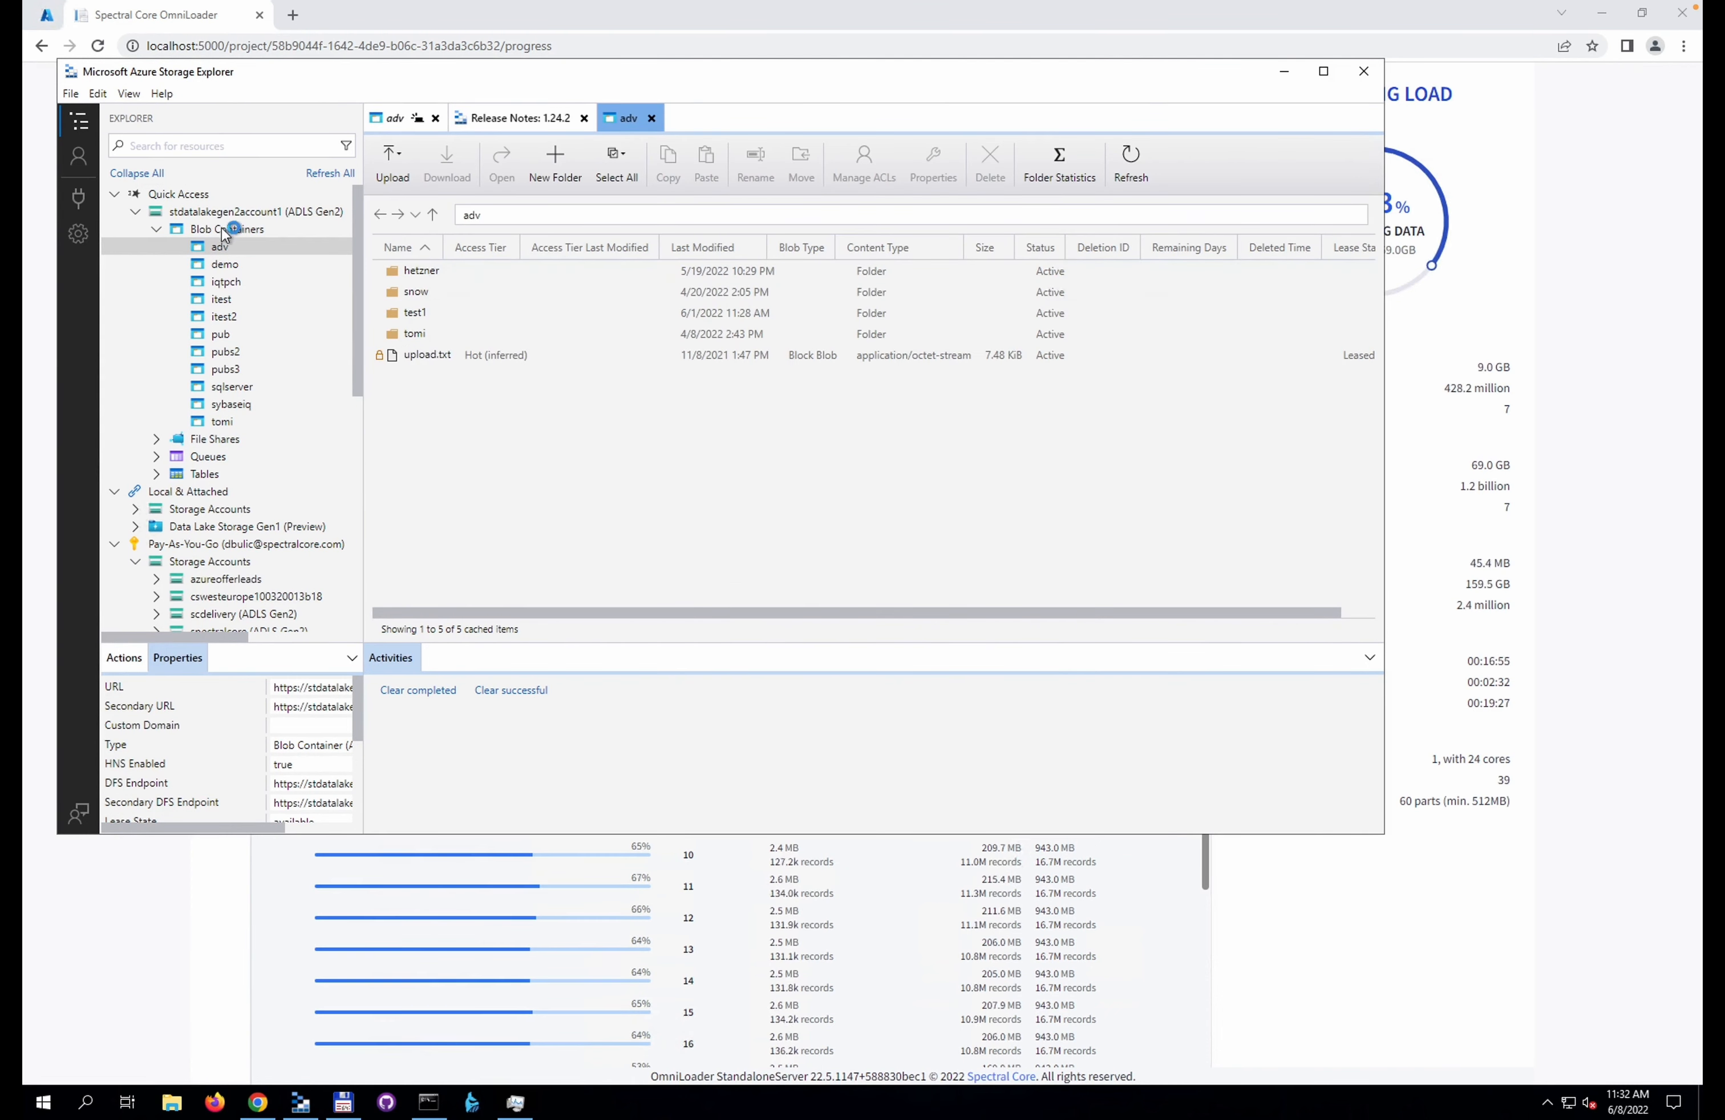
click(227, 270)
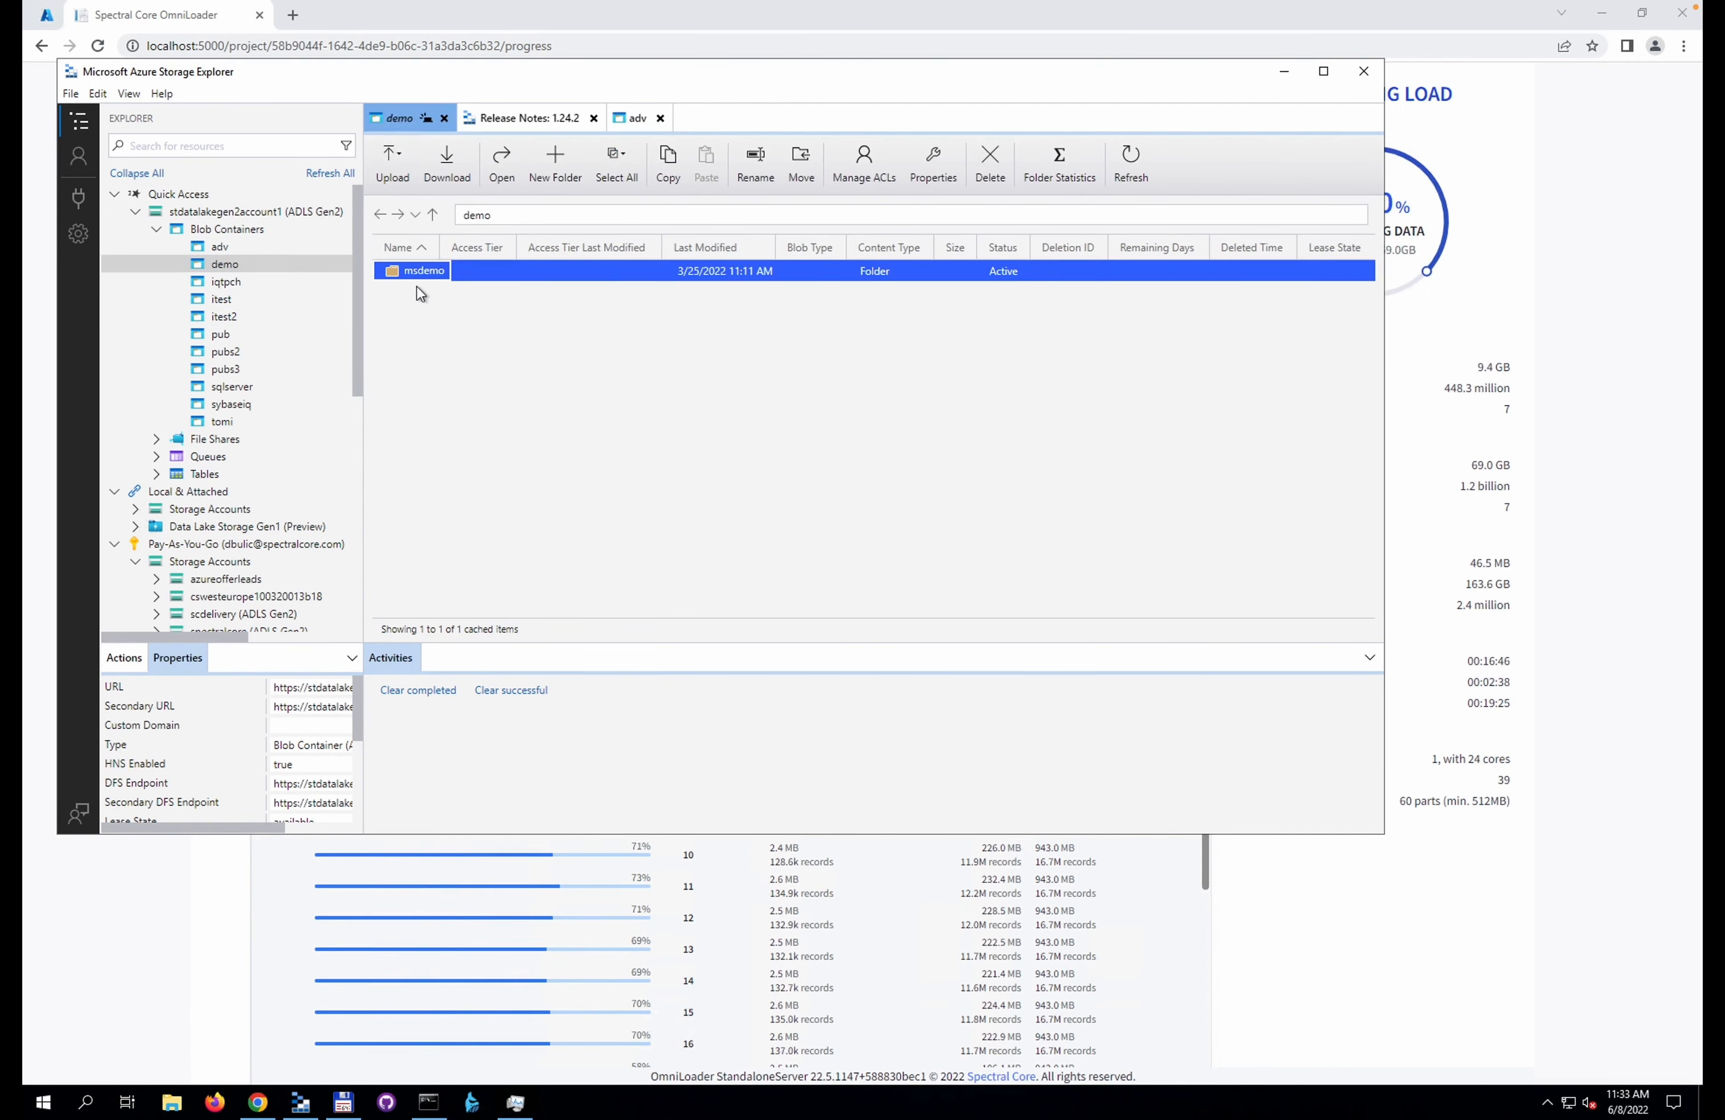
double_click(408, 272)
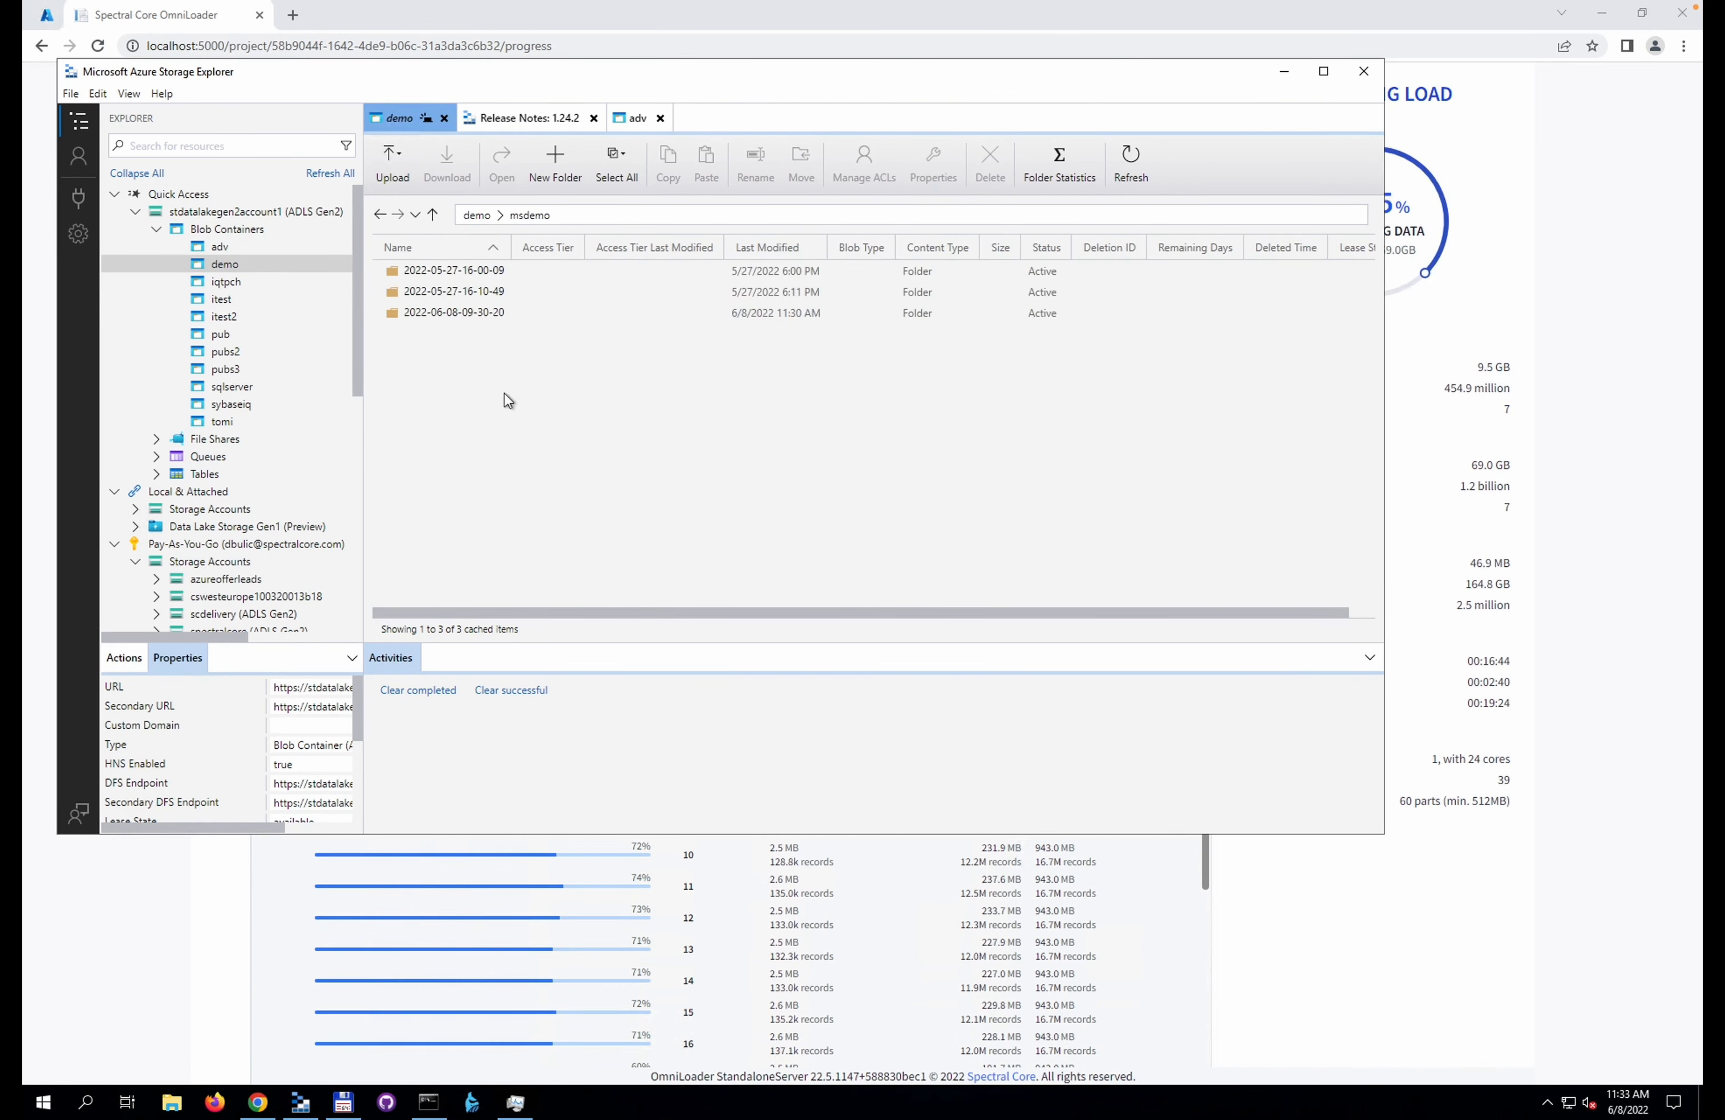
click(465, 320)
double_click(465, 320)
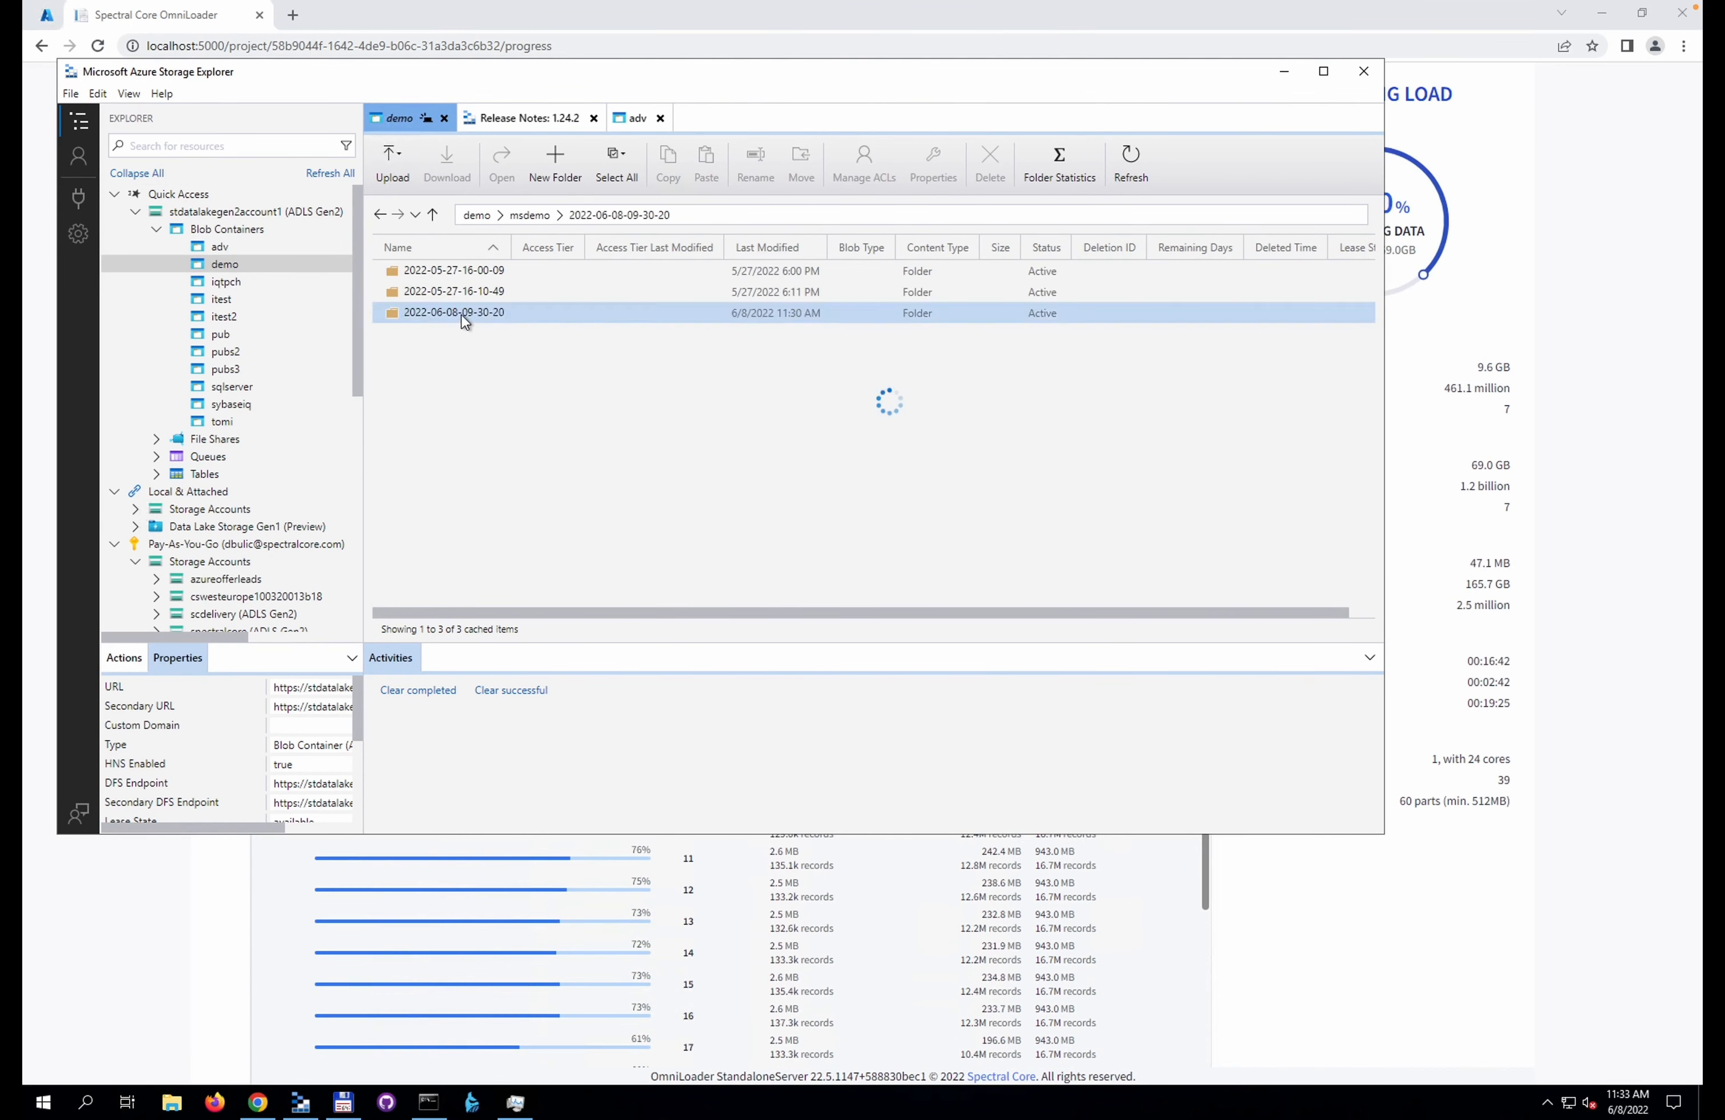
double_click(408, 272)
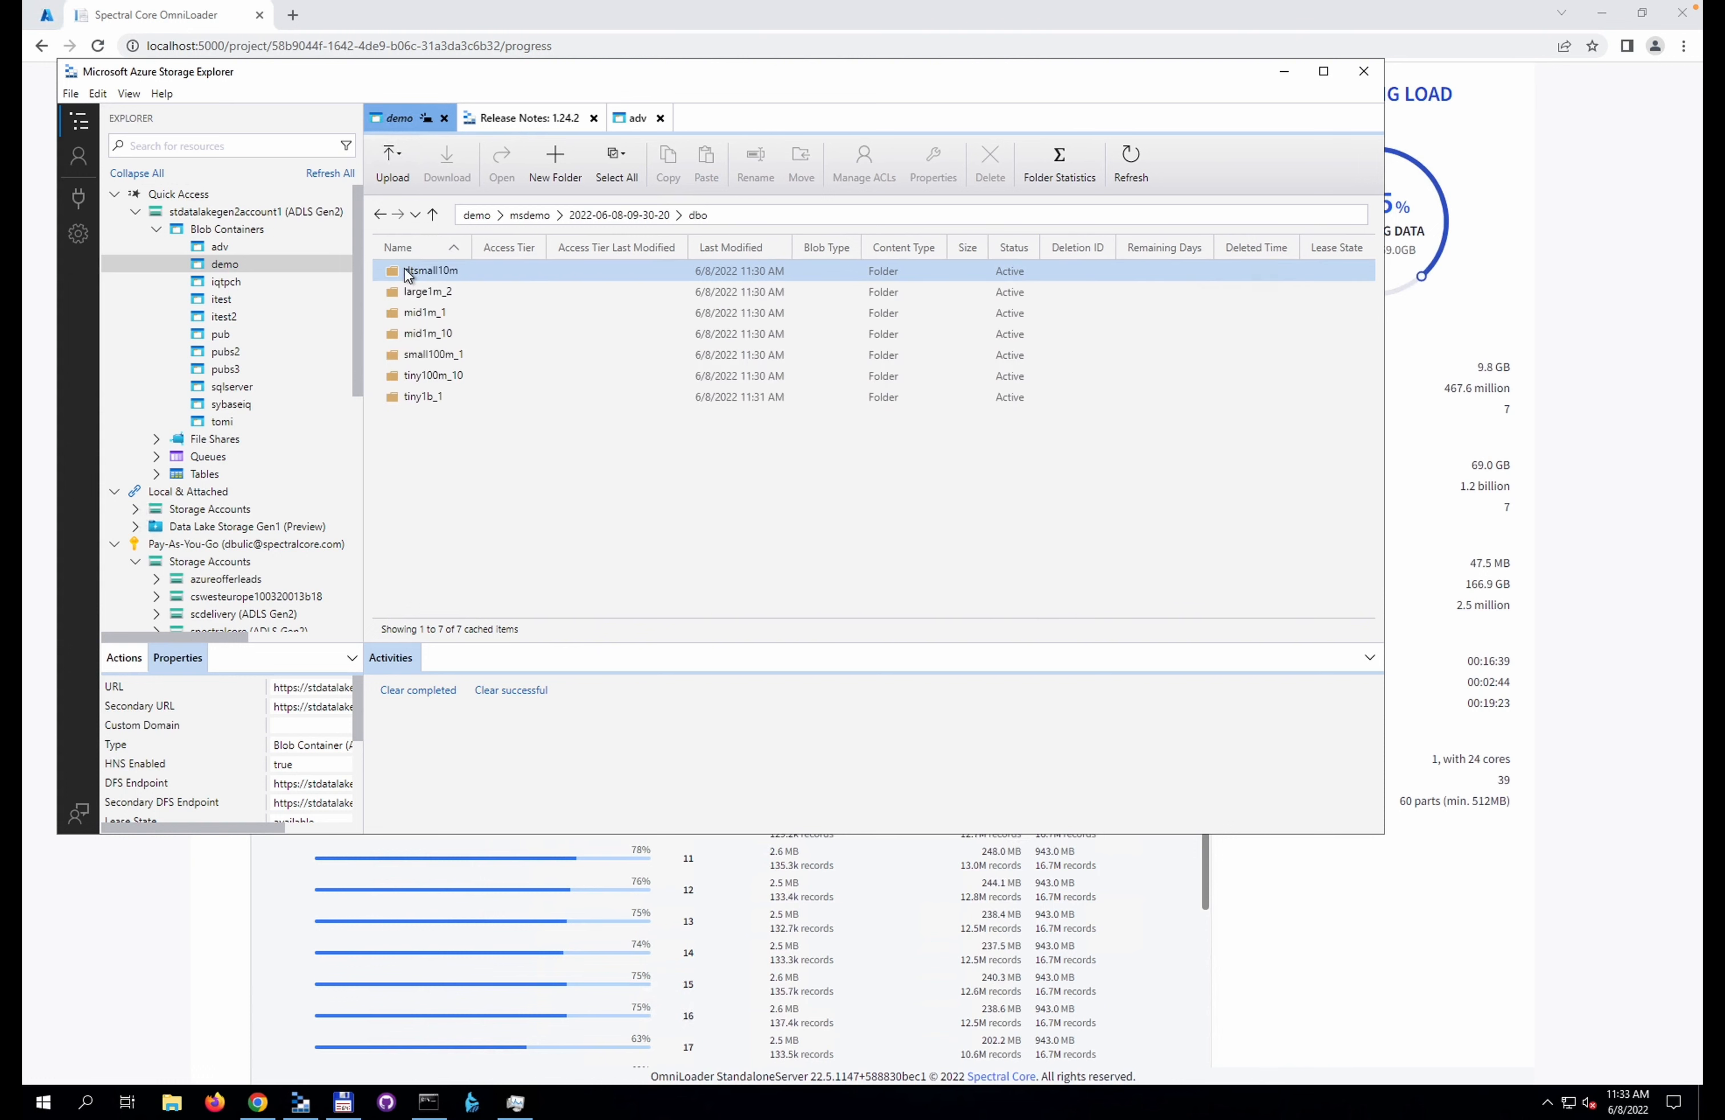
click(582, 375)
click(502, 332)
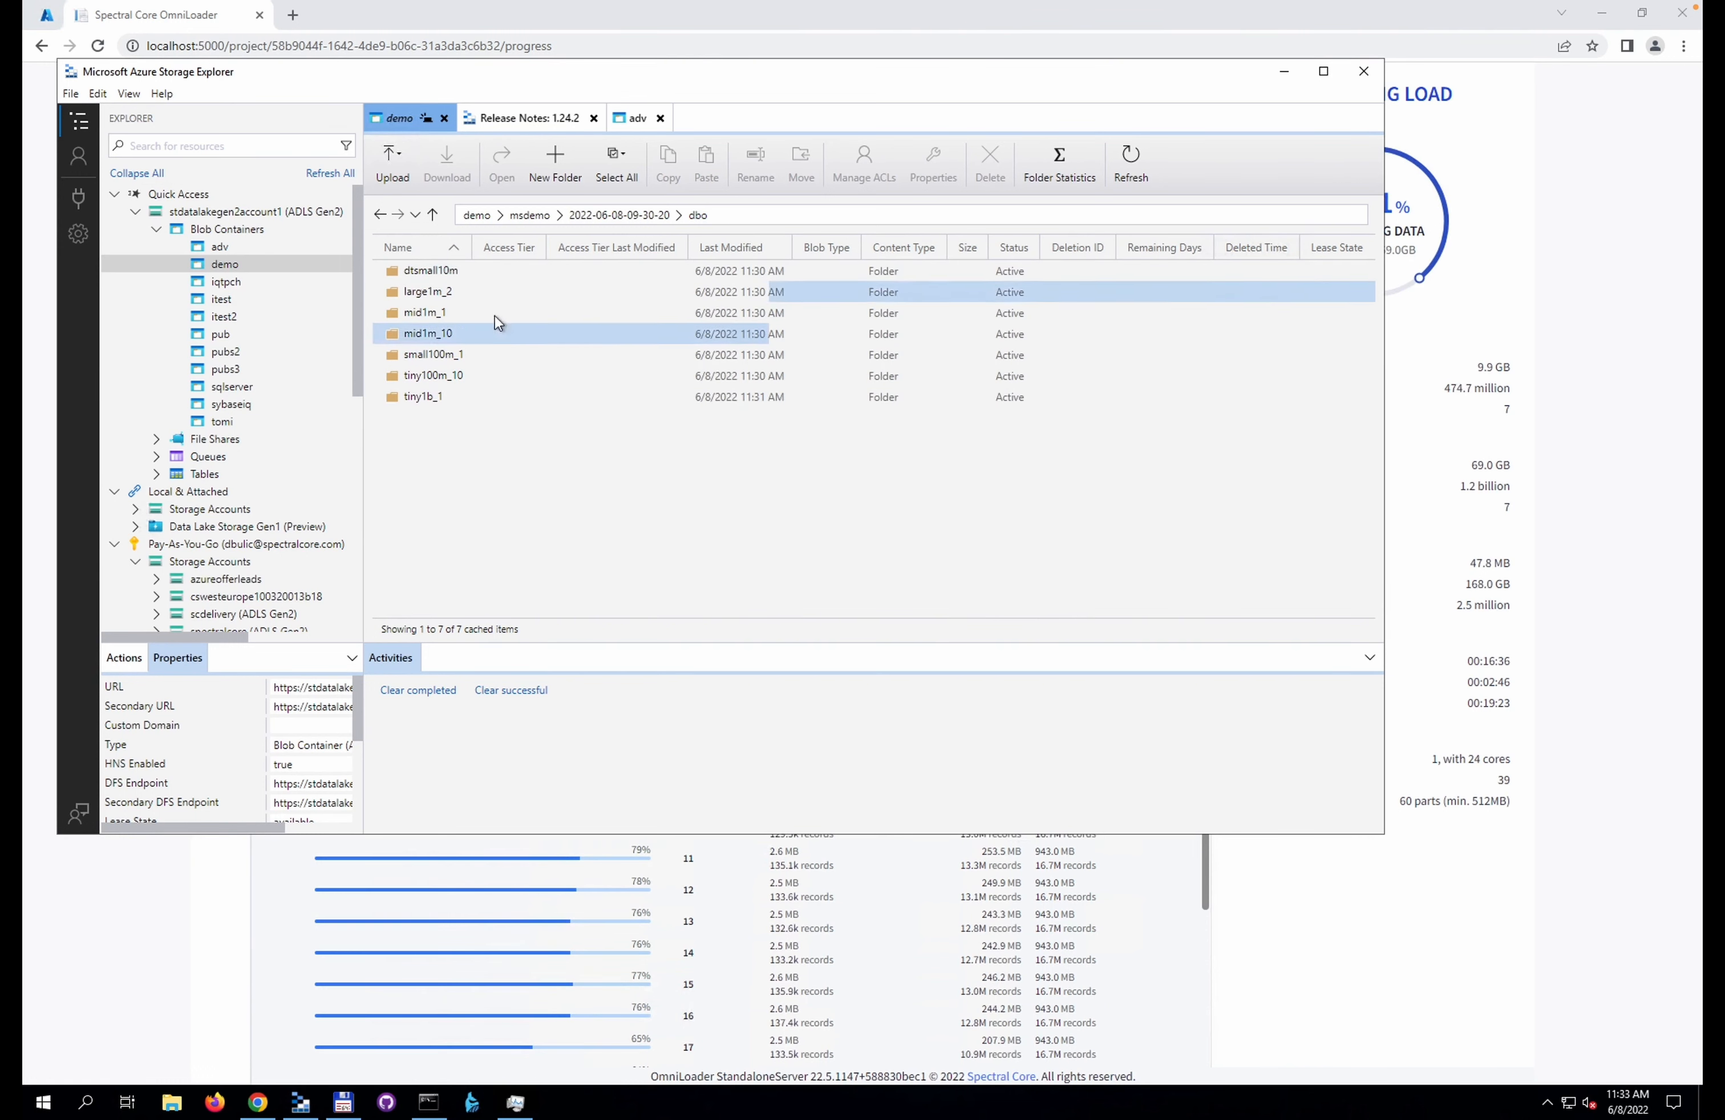
click(543, 355)
click(502, 396)
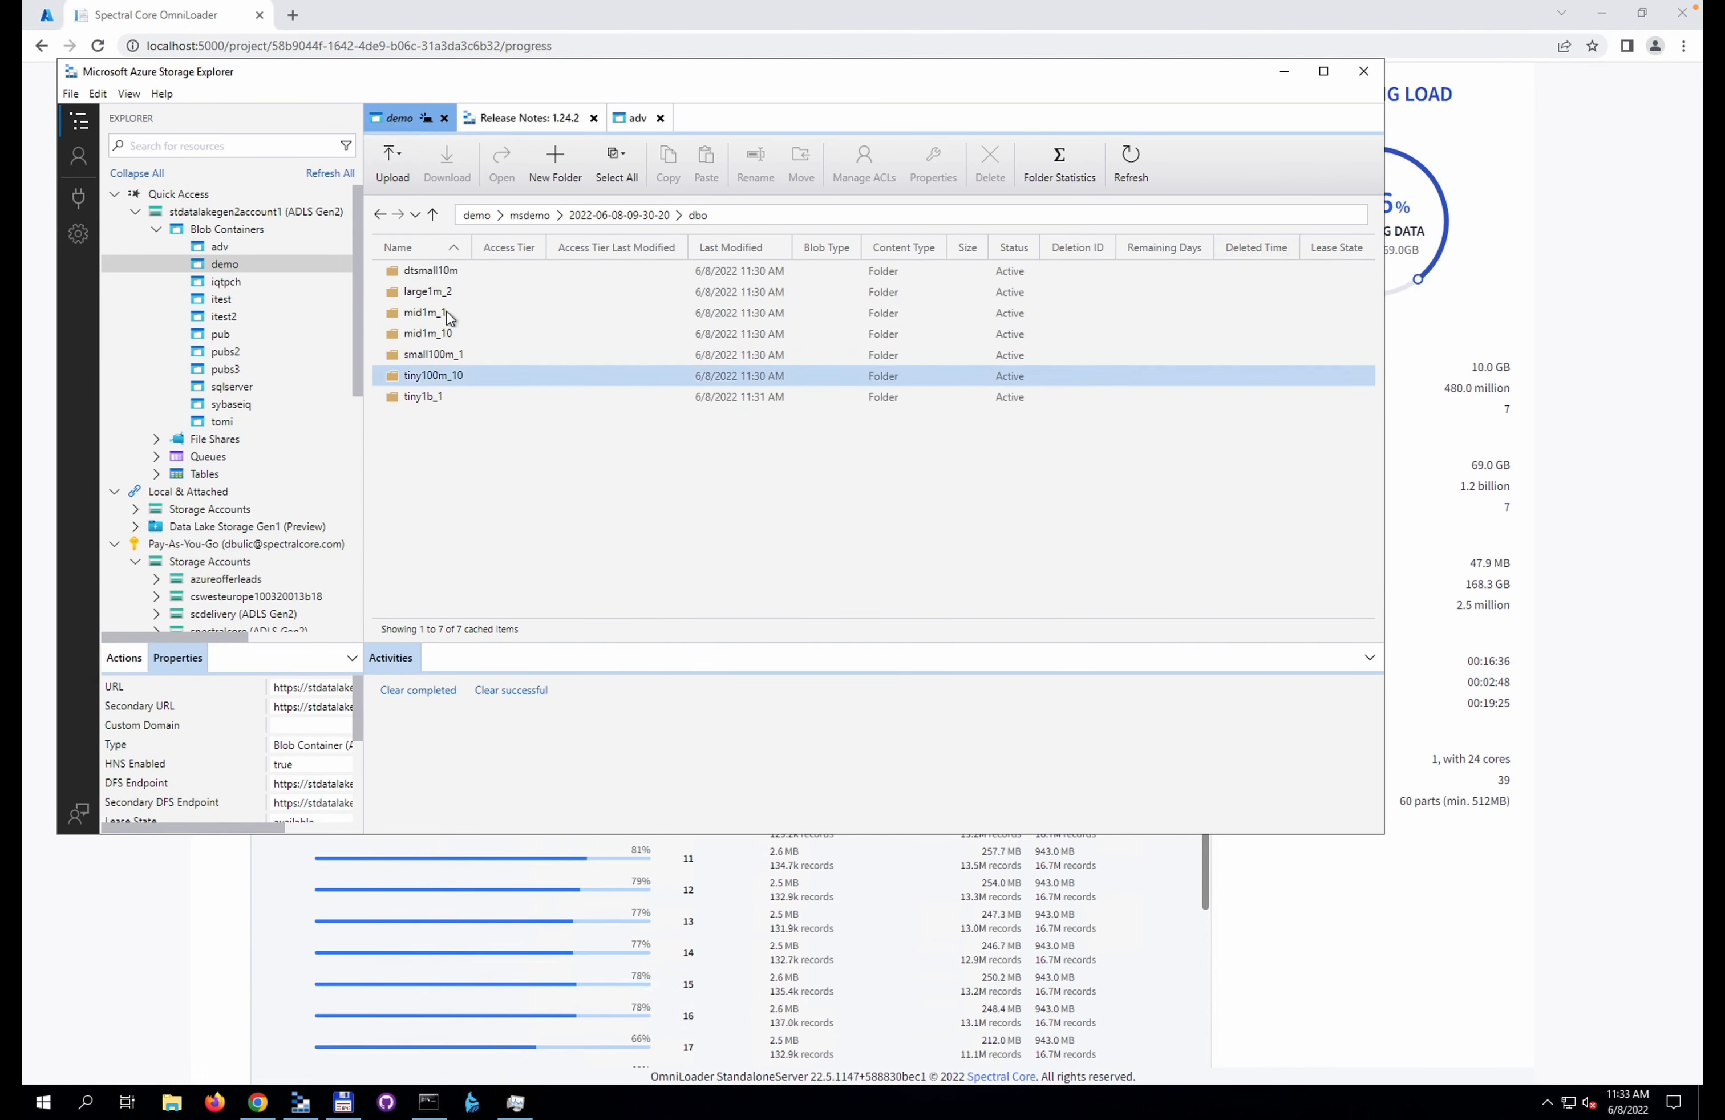
Examine the Parquet files in the Hot folders of dtsmall10m and large1m_2
double_click(432, 272)
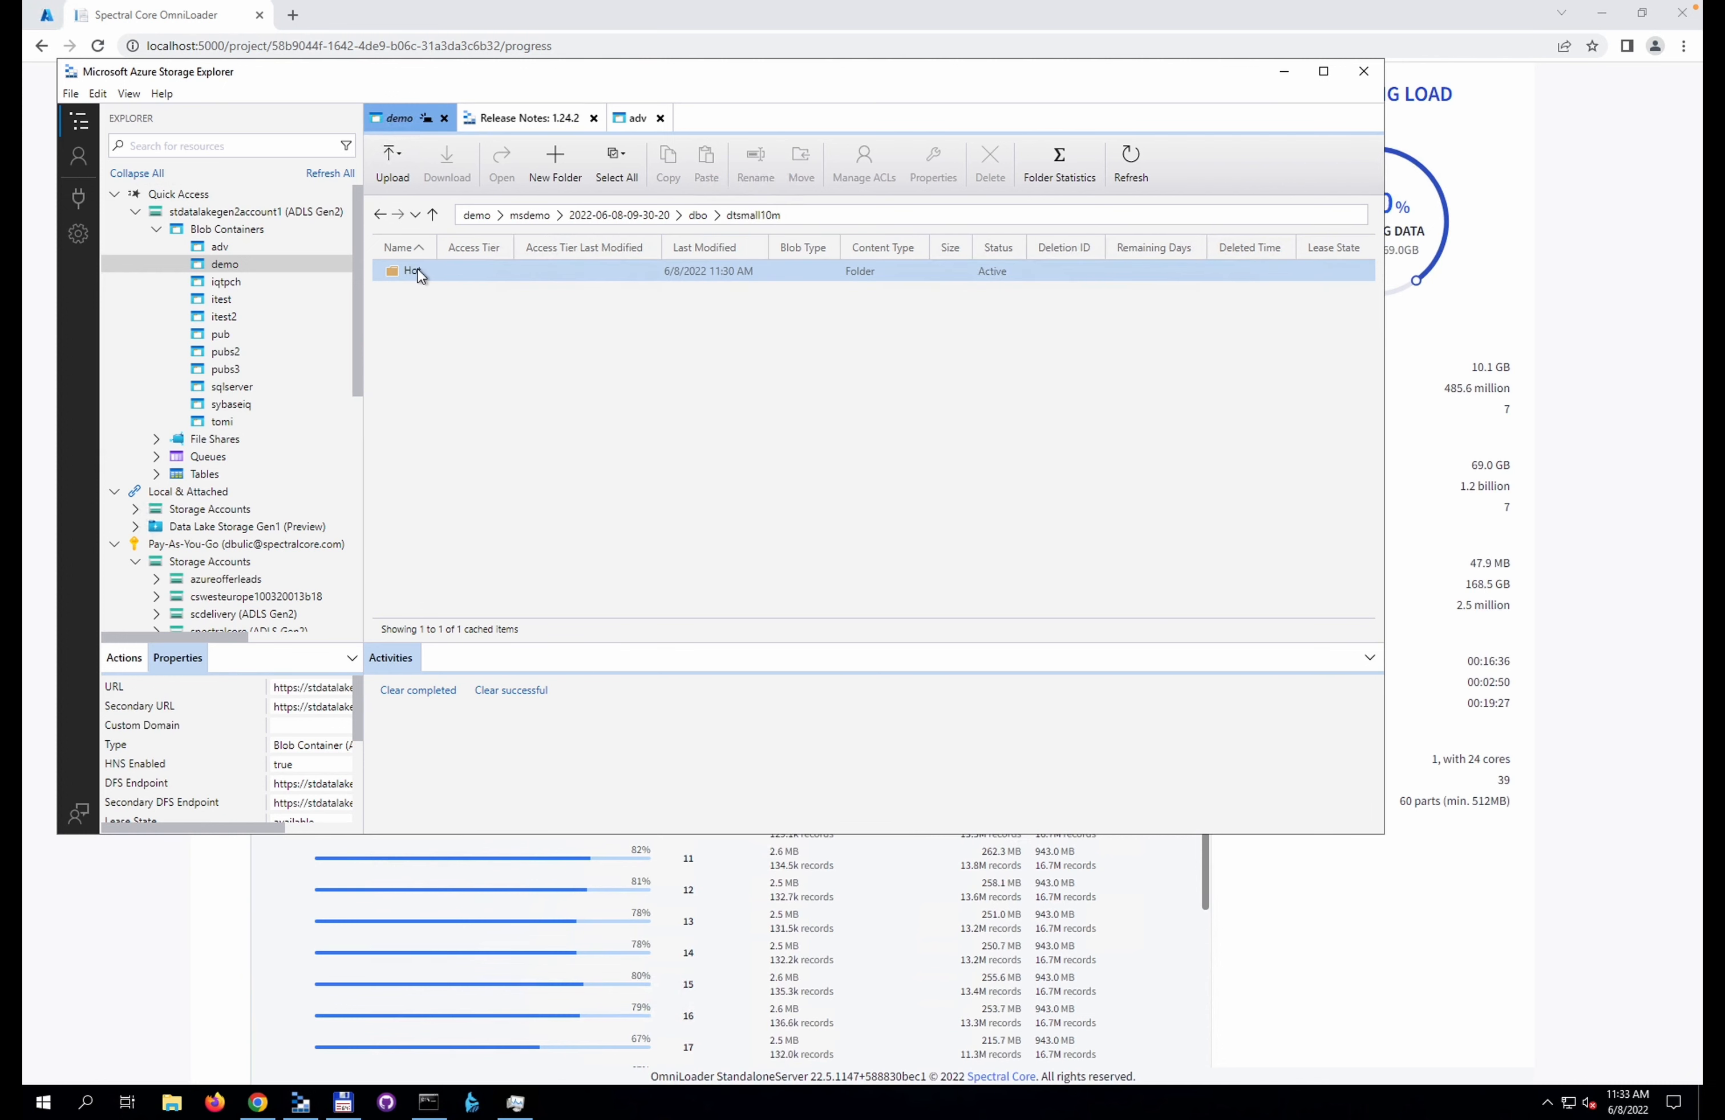
double_click(413, 272)
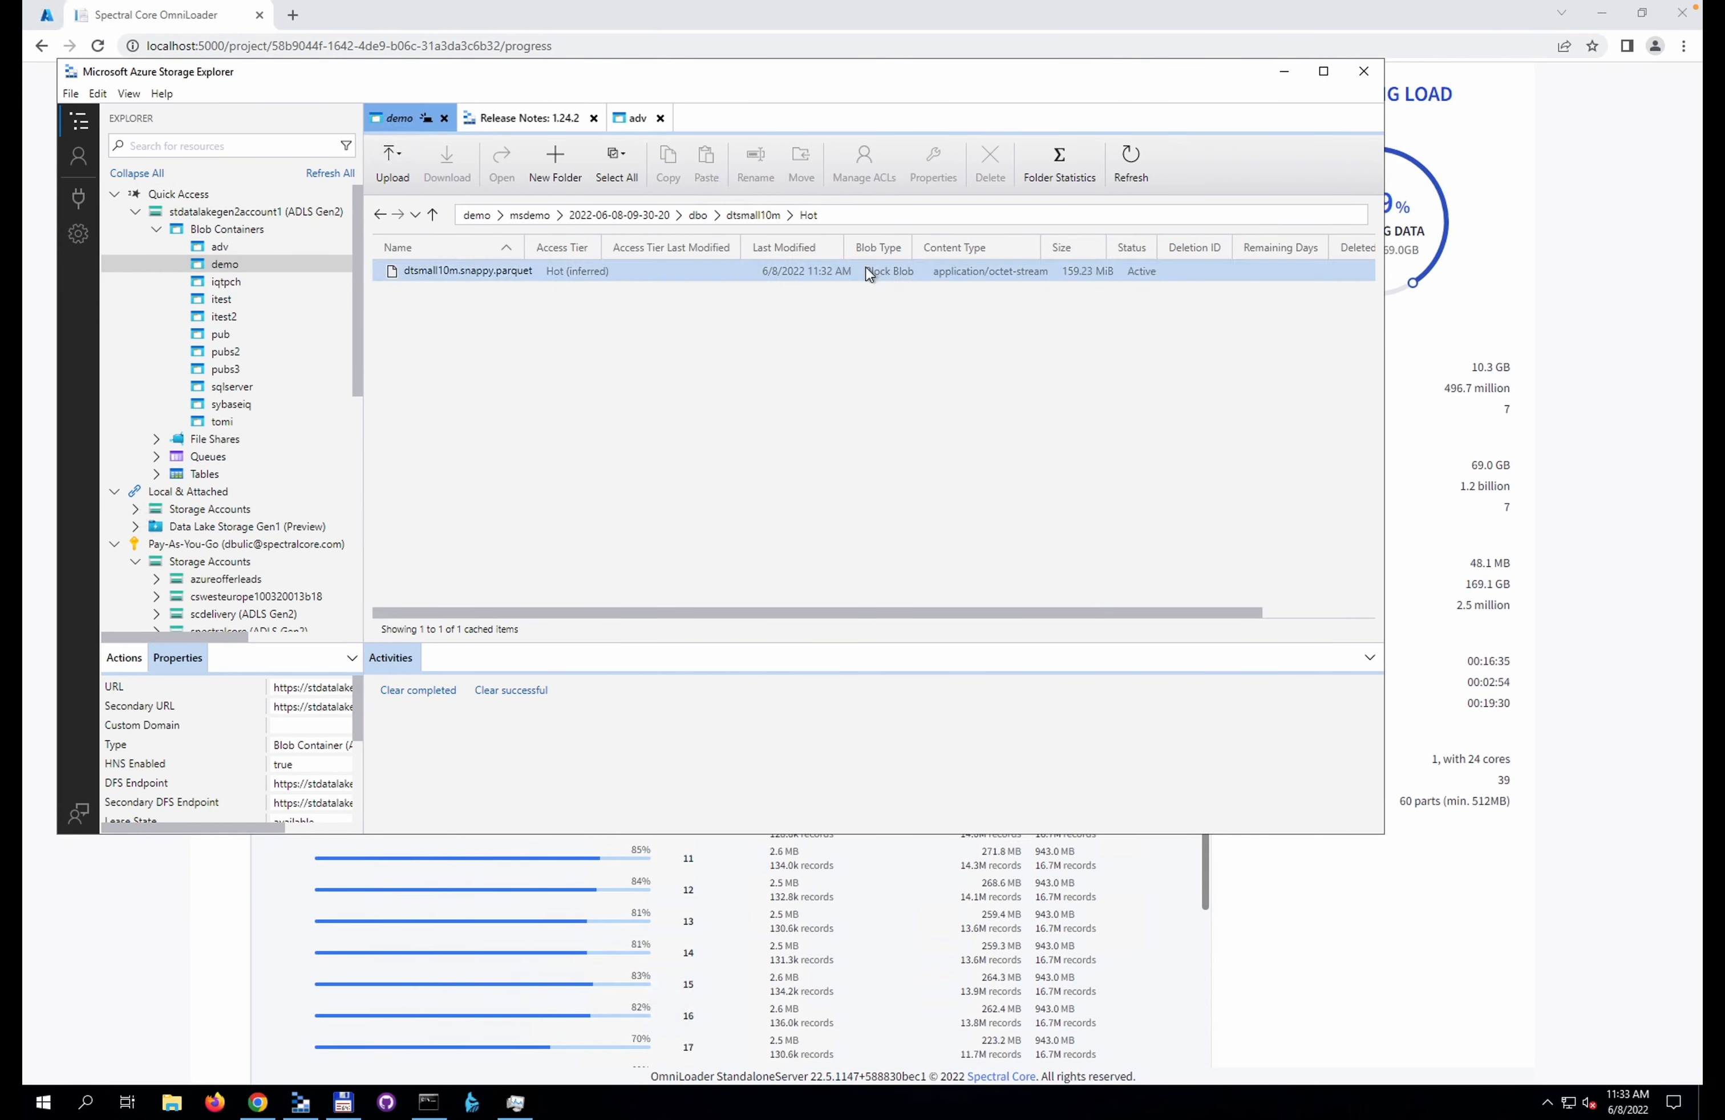
click(433, 215)
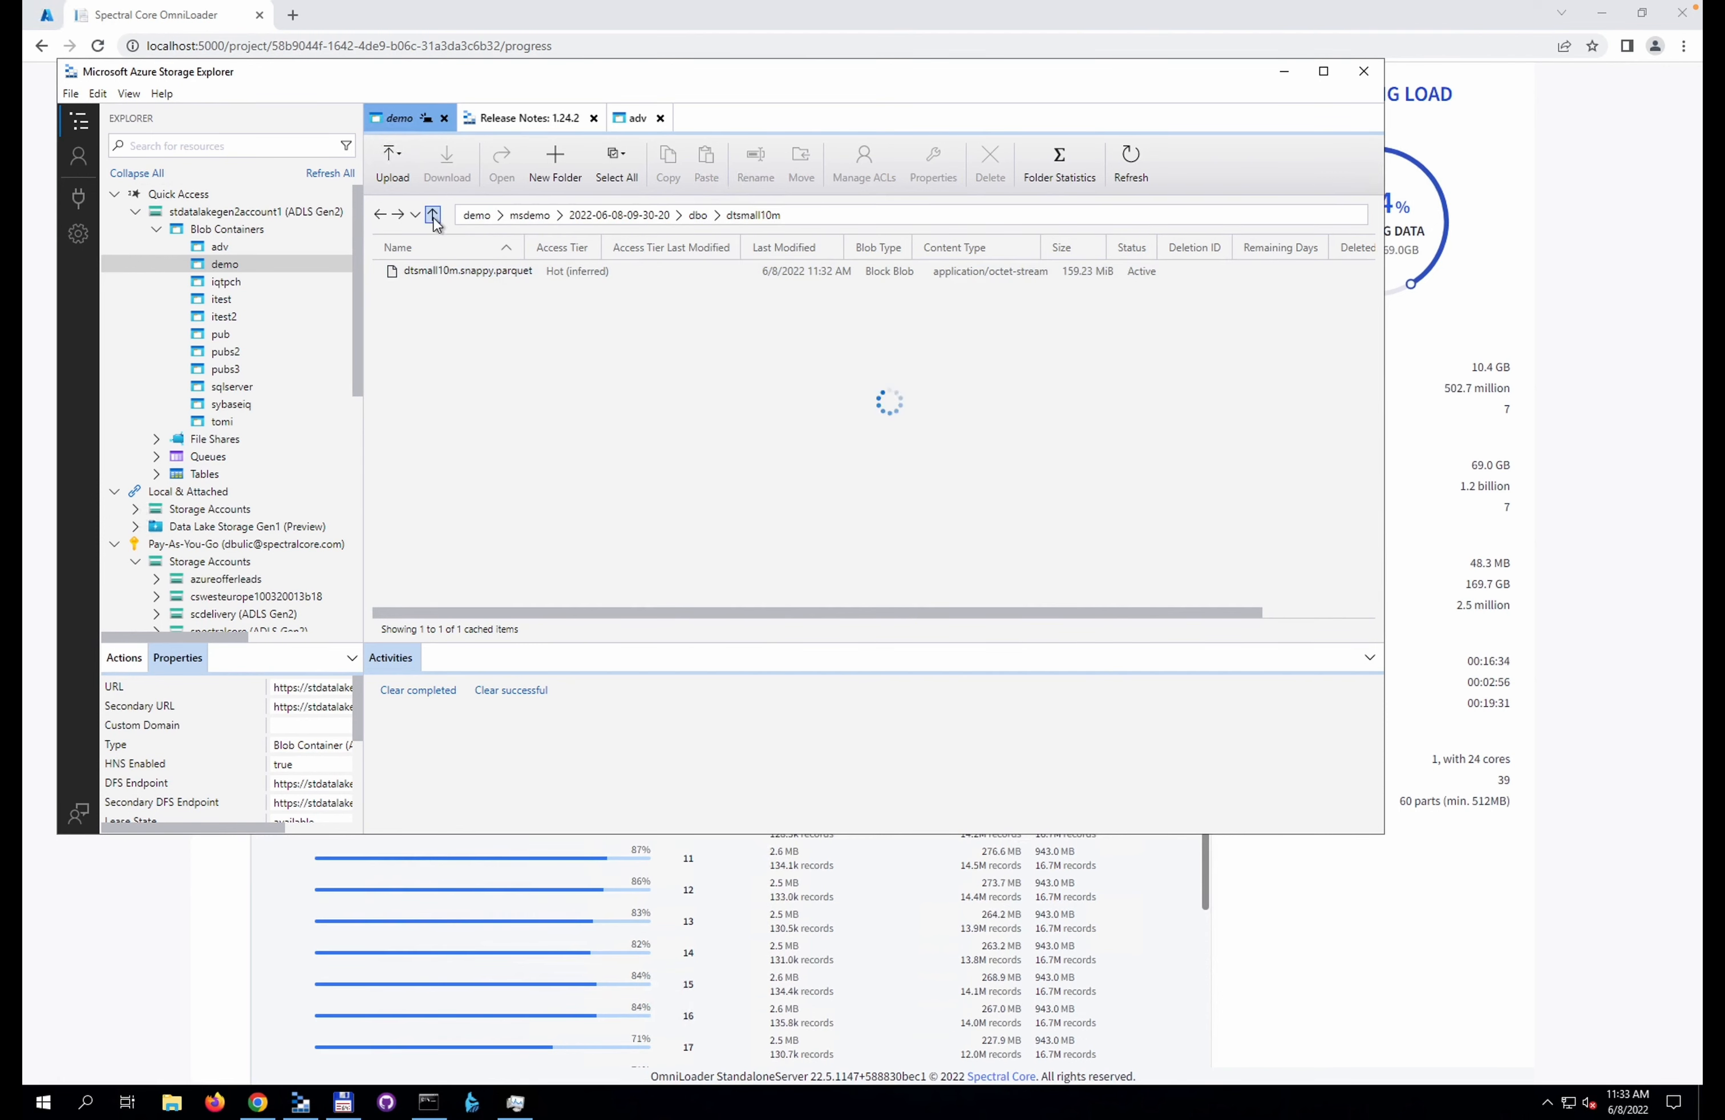
click(433, 214)
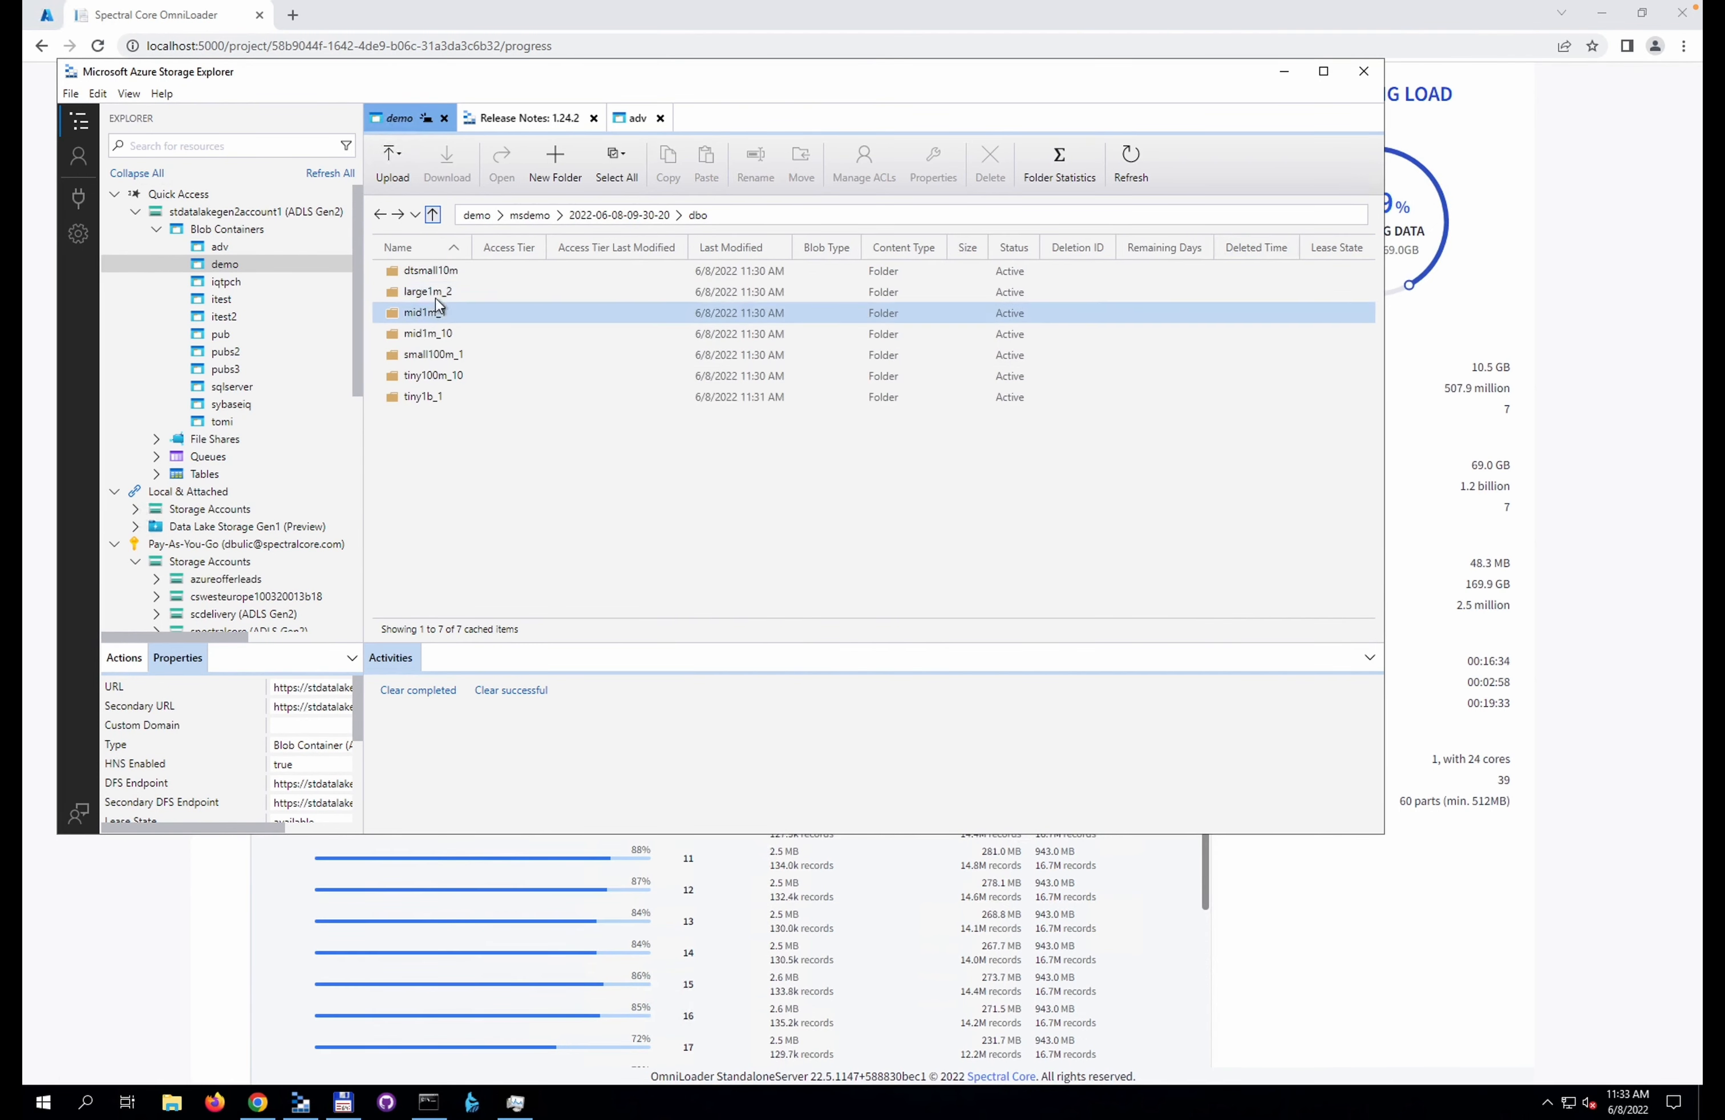
double_click(434, 291)
double_click(410, 270)
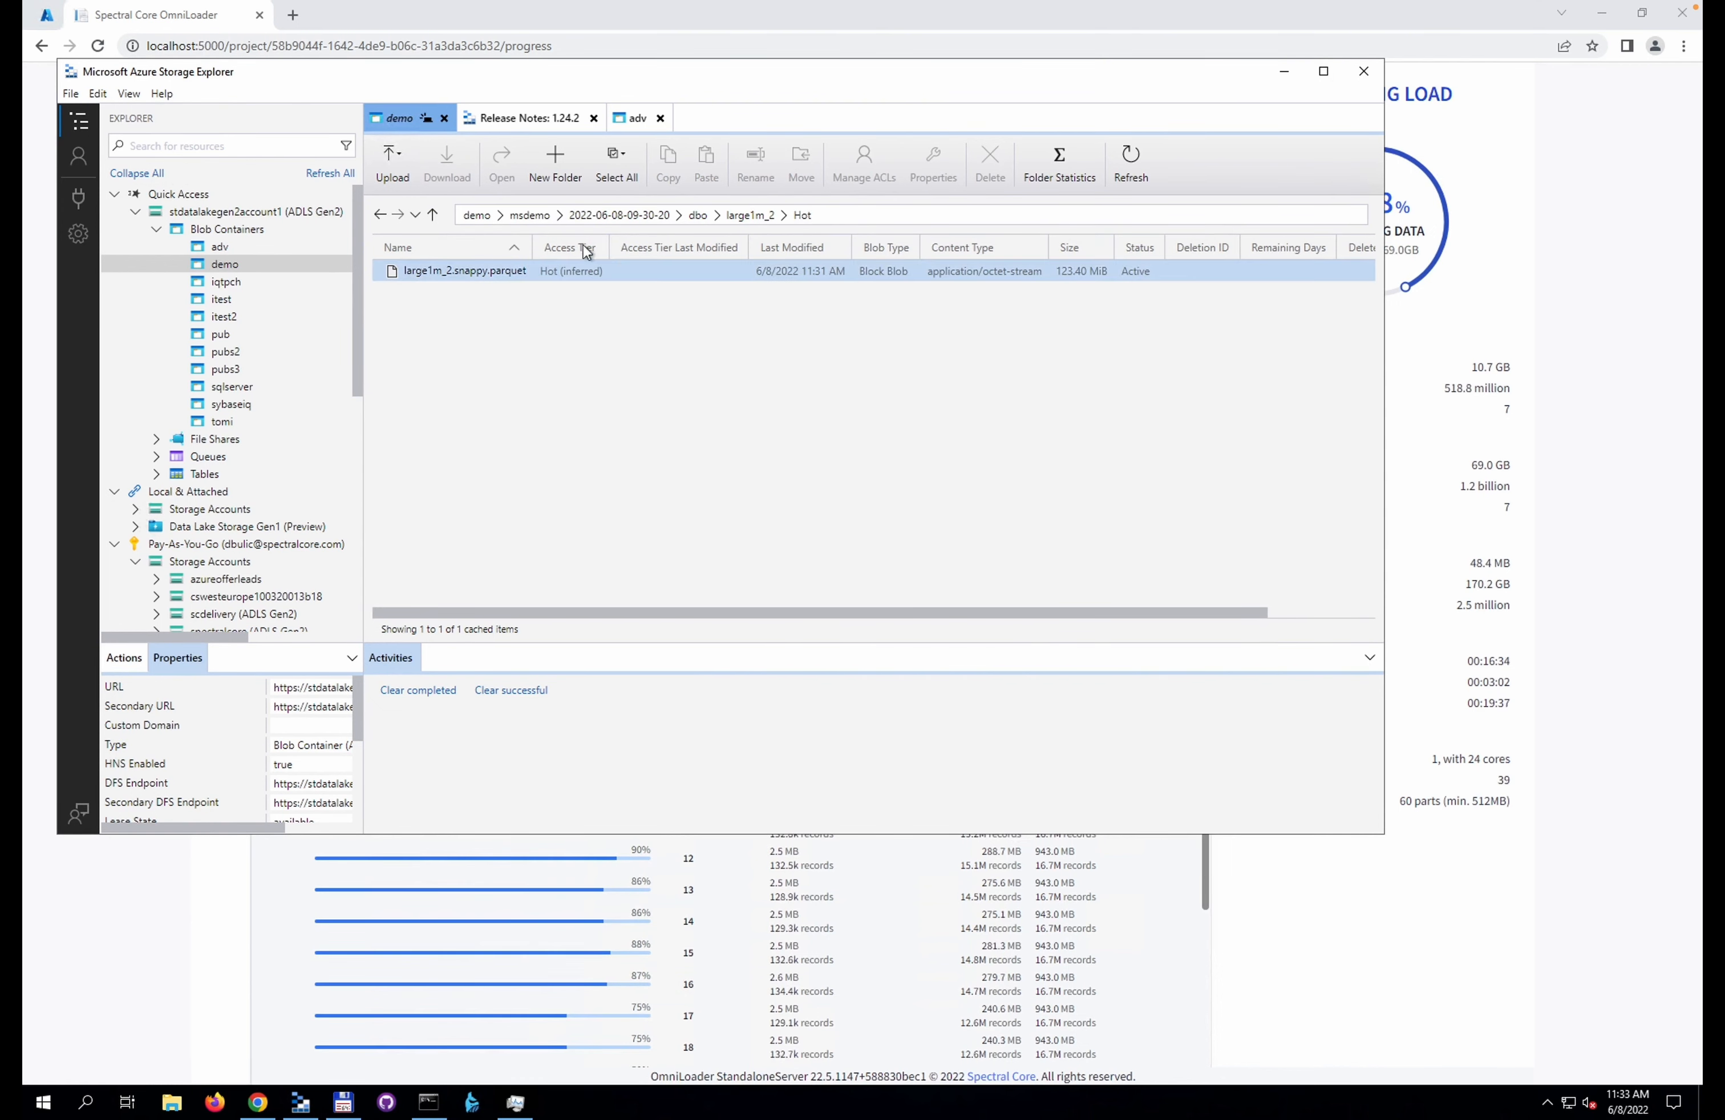
click(529, 215)
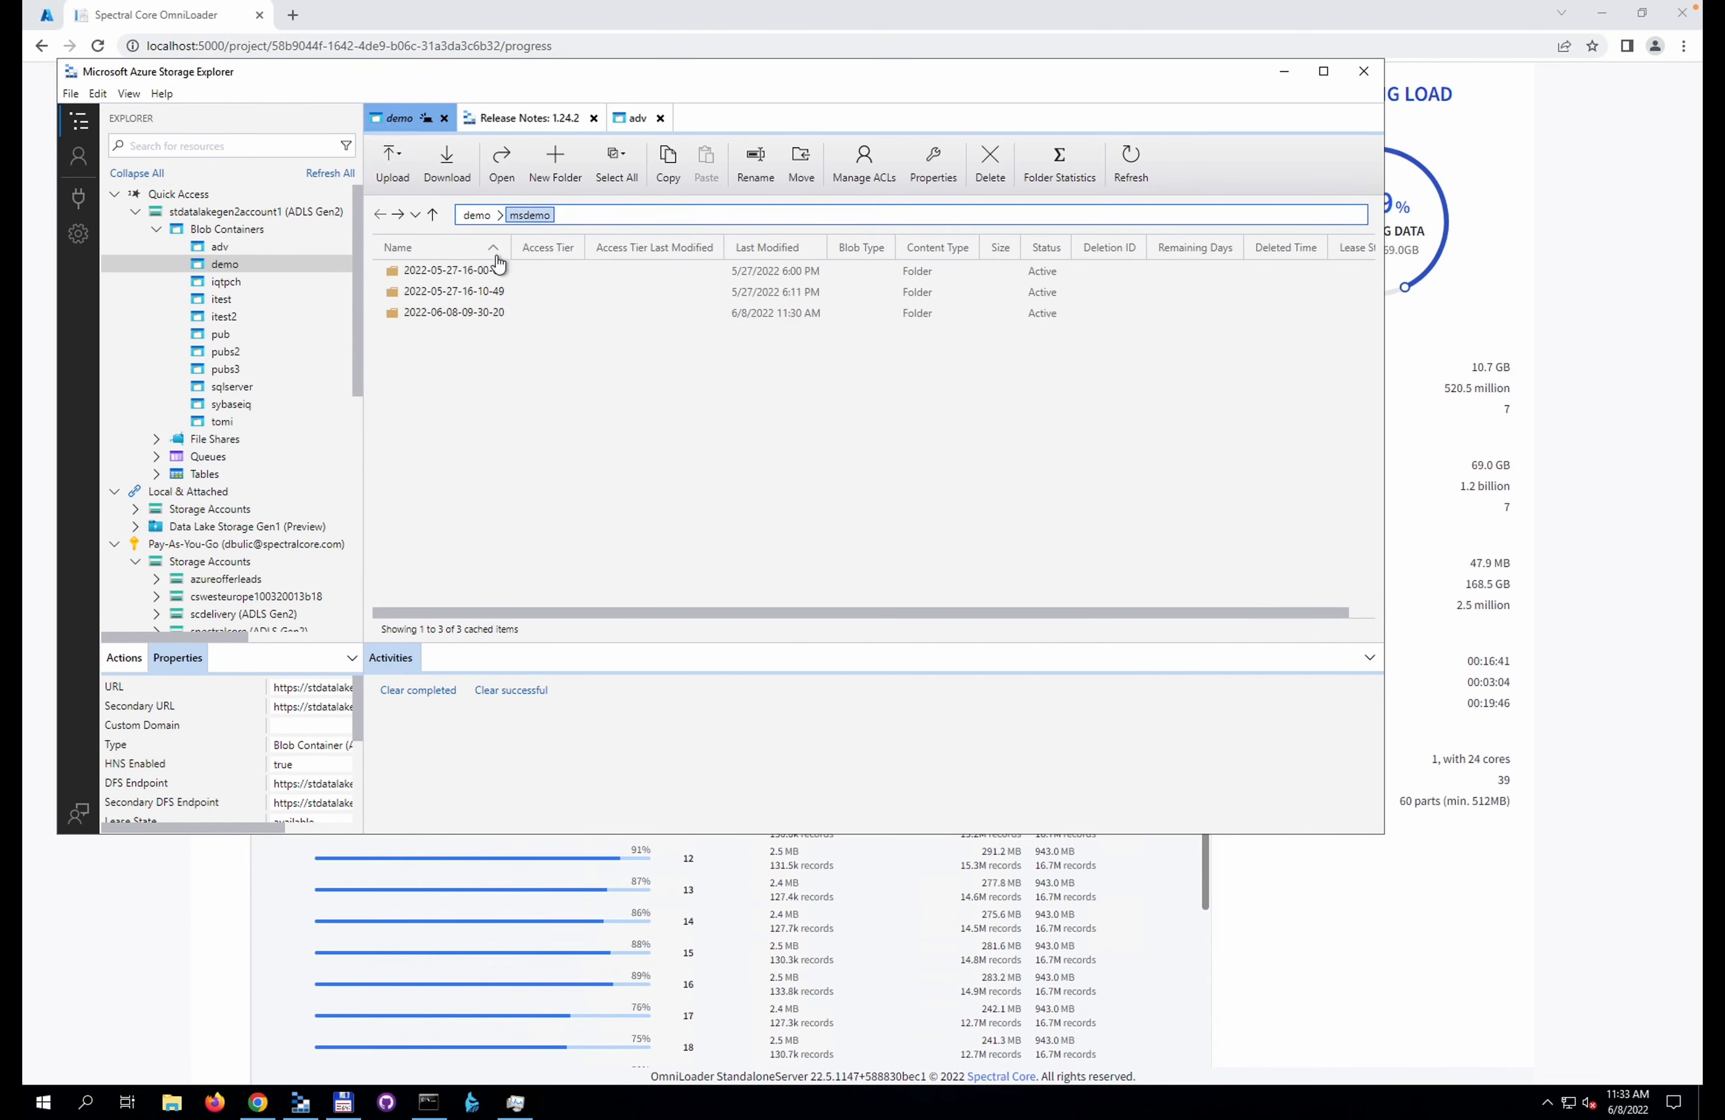
double_click(460, 306)
double_click(413, 273)
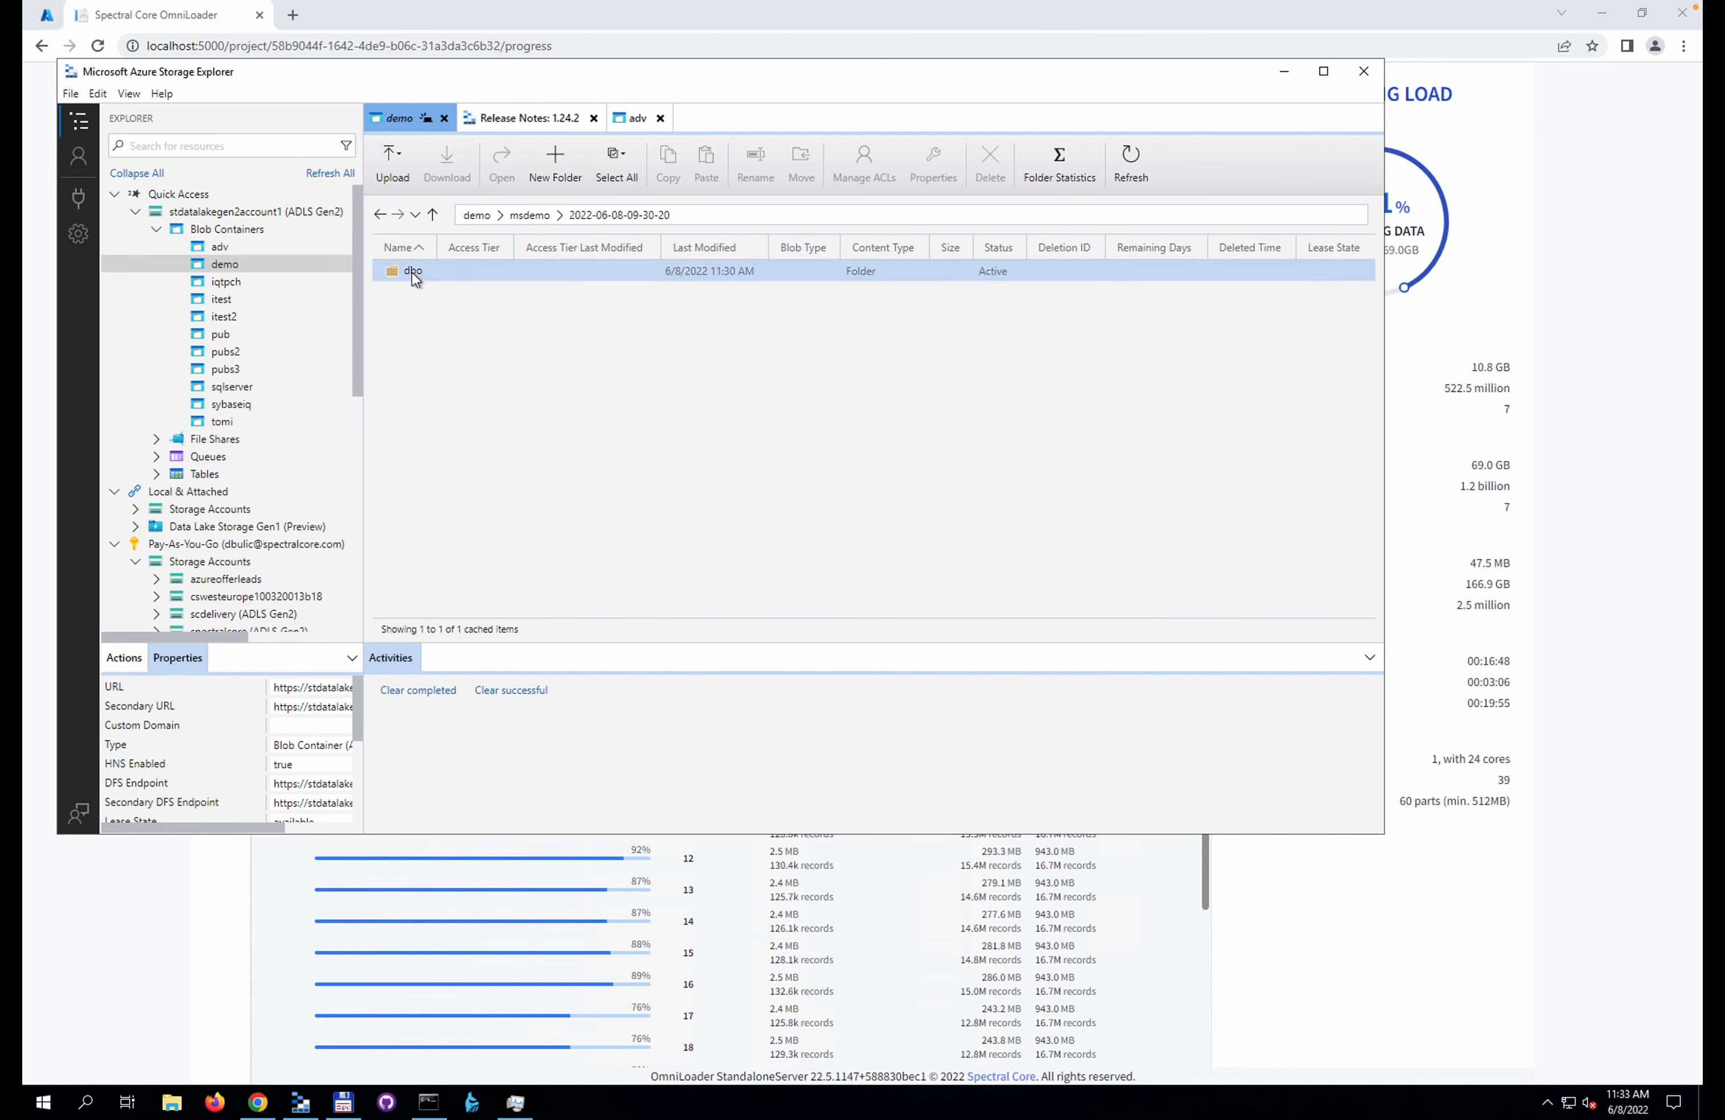
click(436, 378)
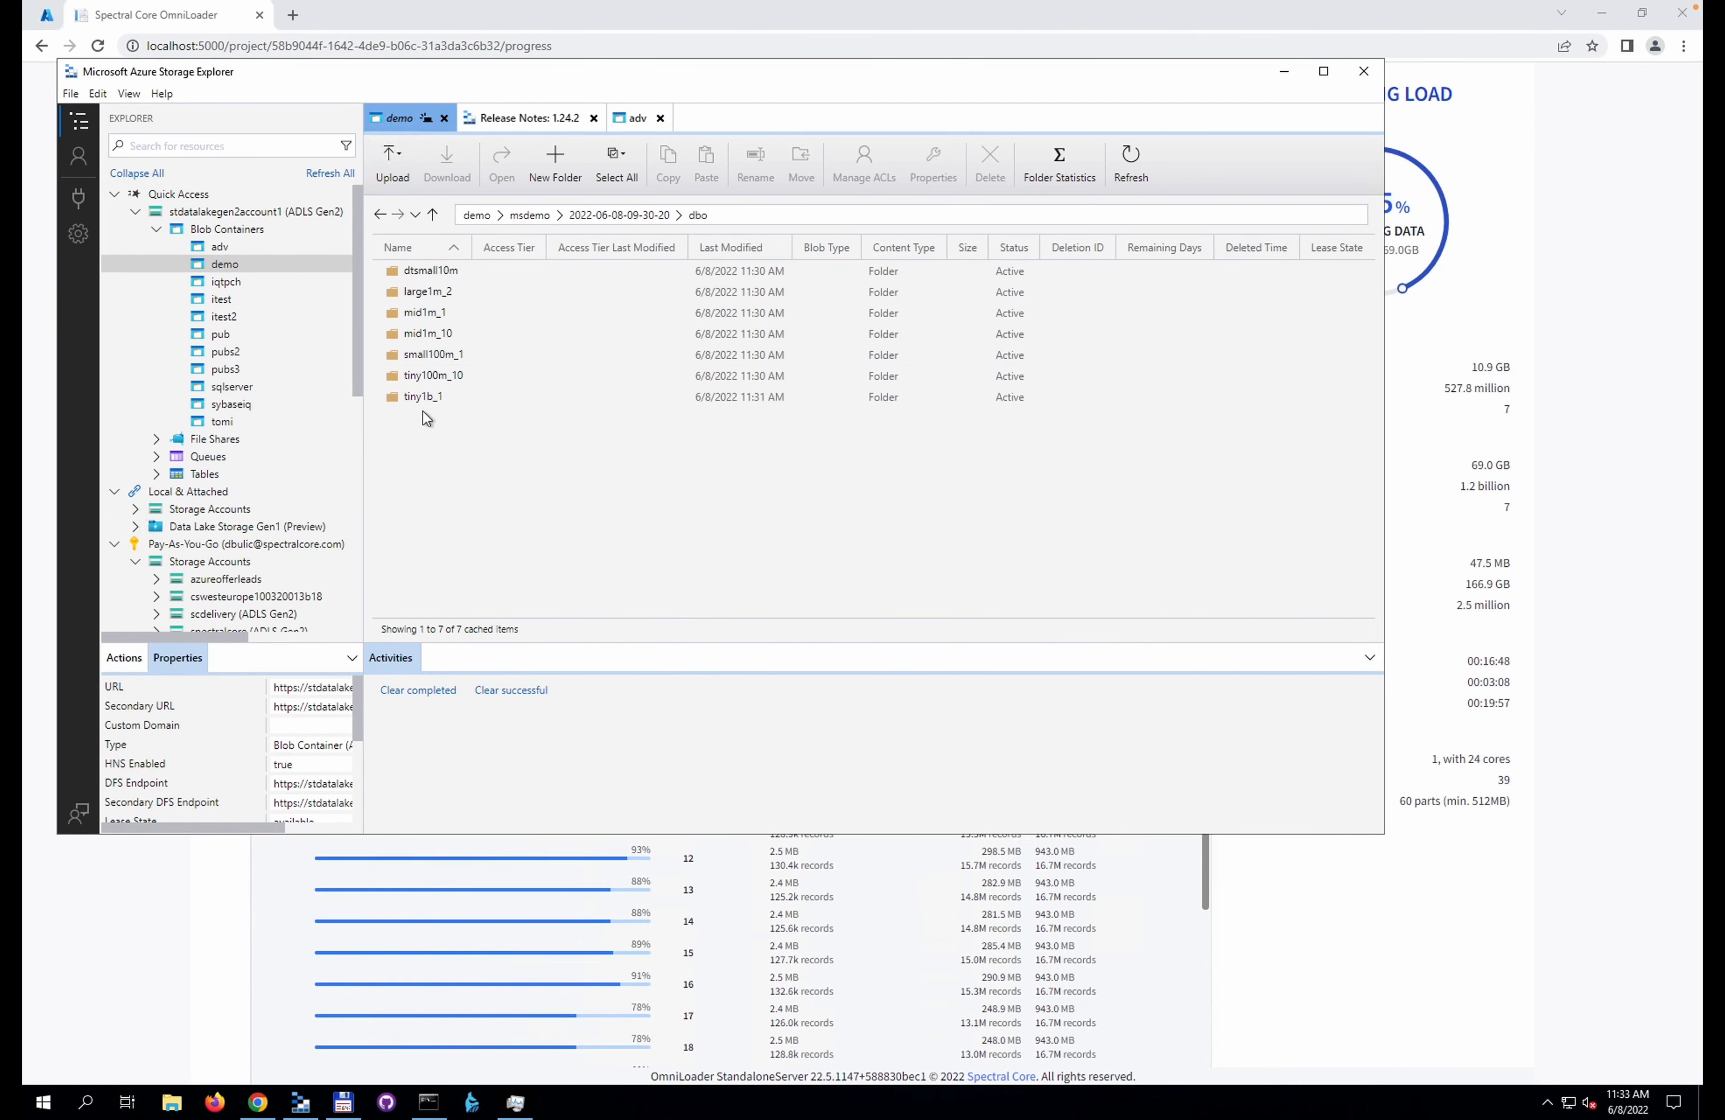
click(430, 401)
double_click(429, 399)
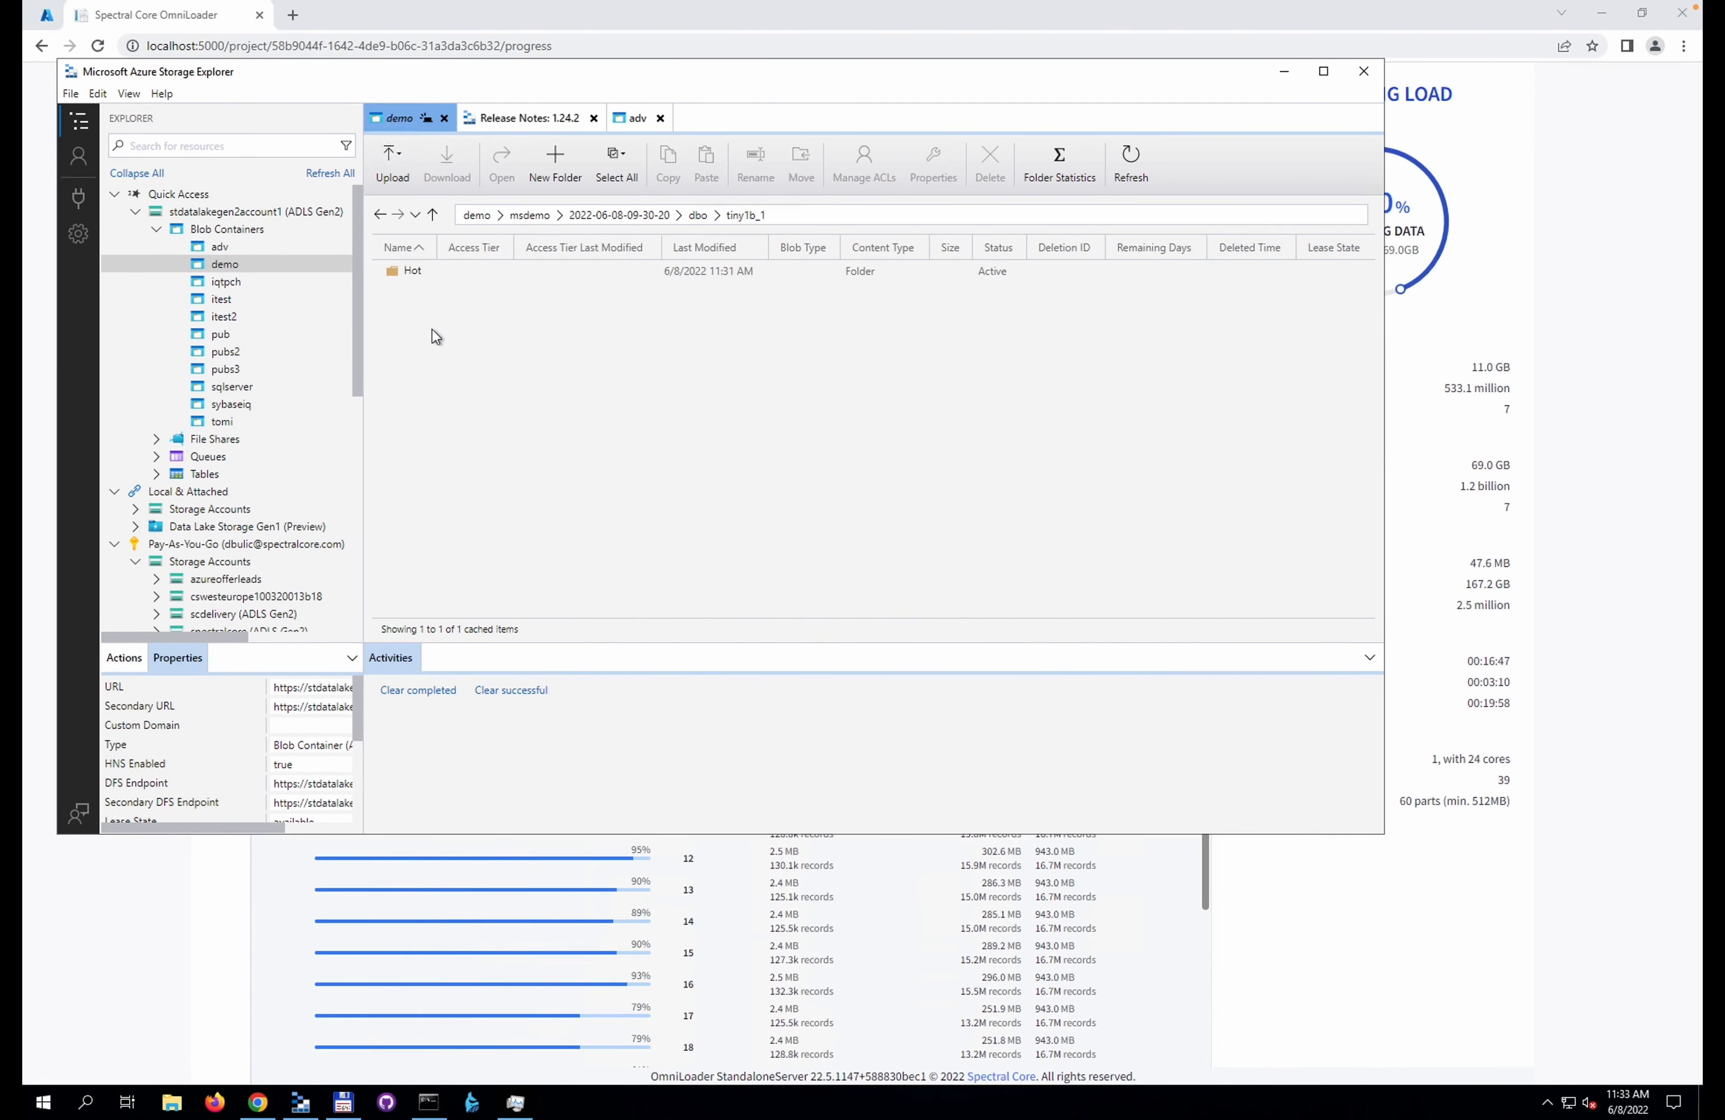
click(412, 273)
double_click(412, 274)
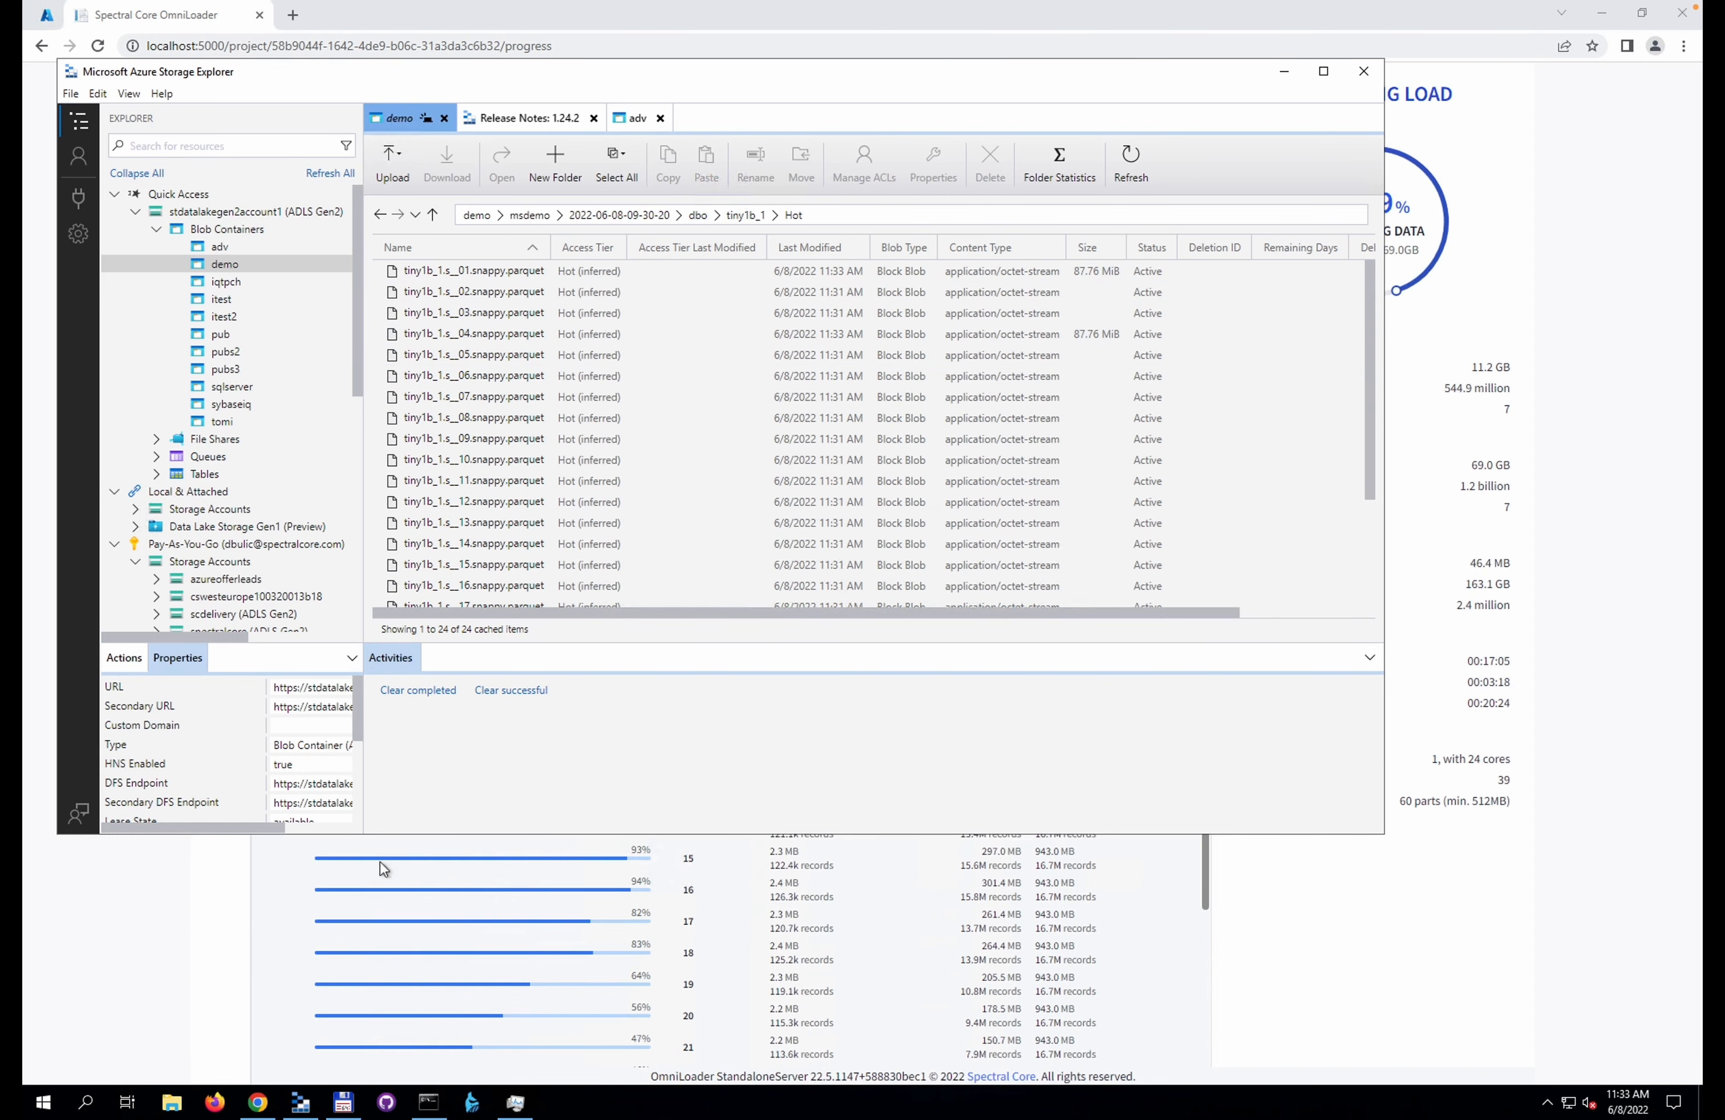
Switch back to OmniLoader and examine the progress of all active slices of dbo.Tiny1B_1
click(212, 939)
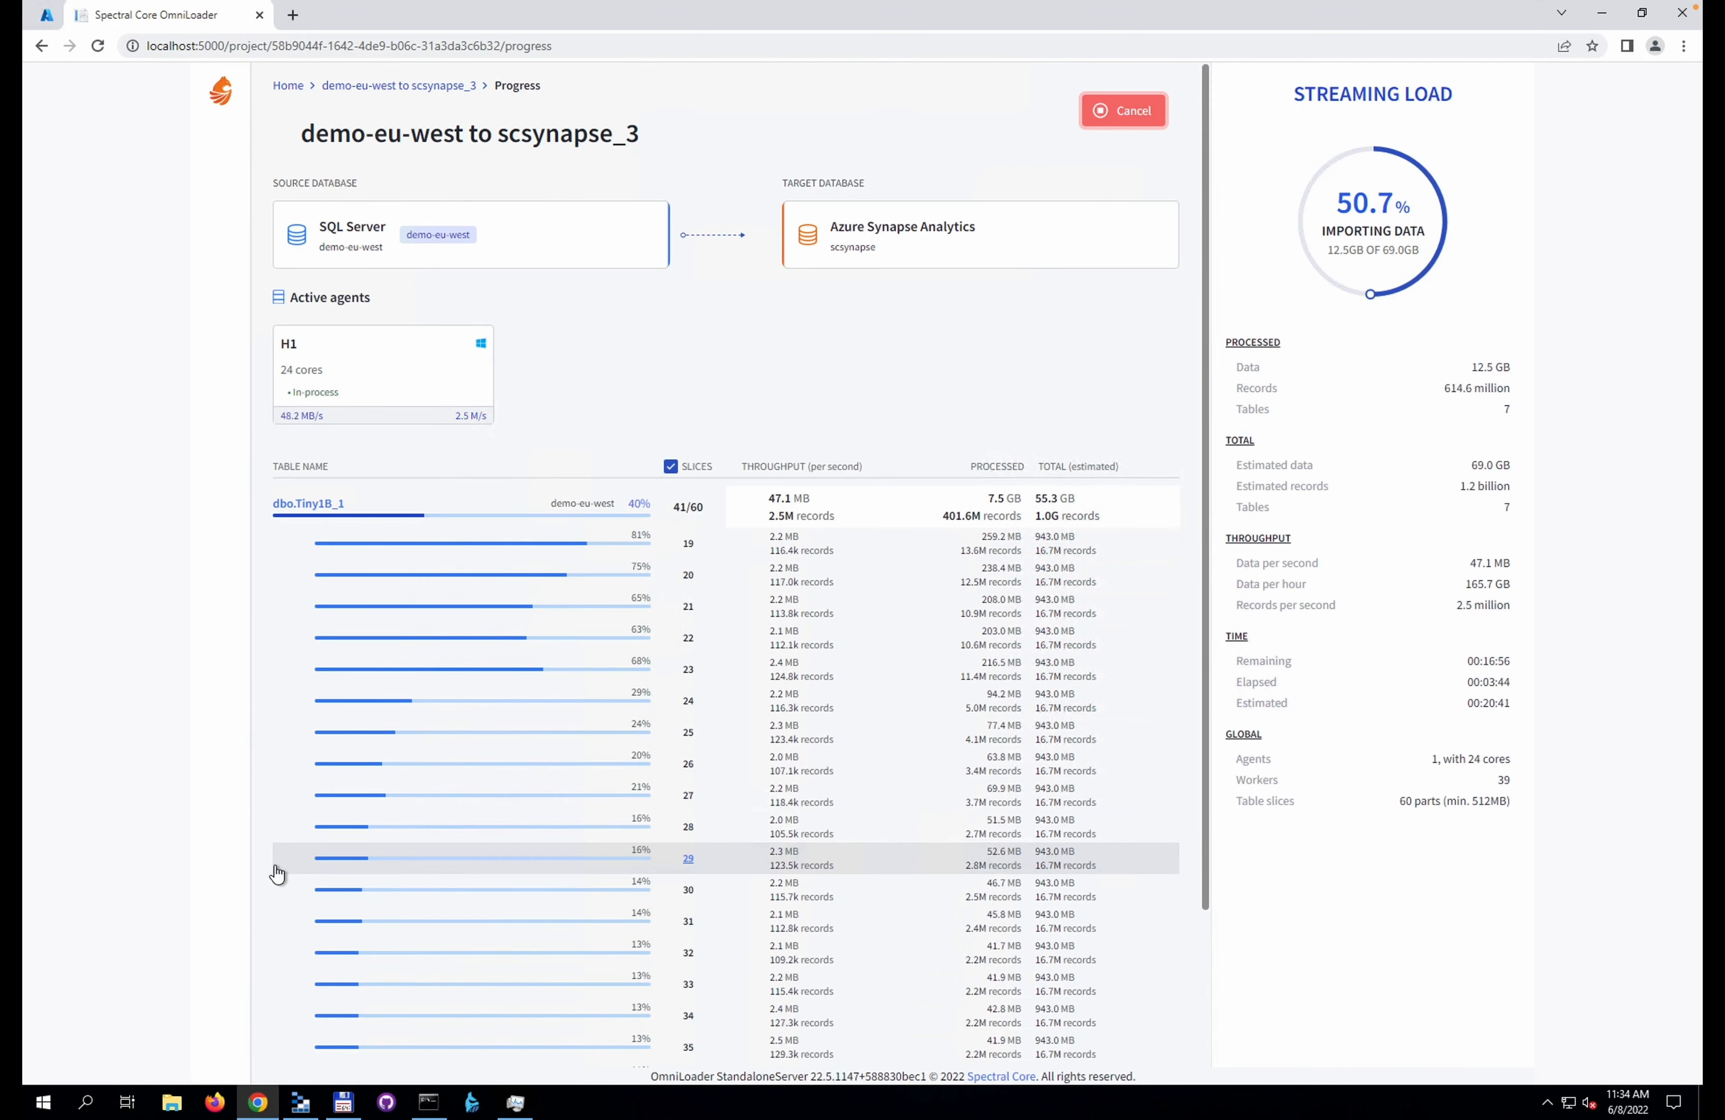
scroll(277, 874, down, 2)
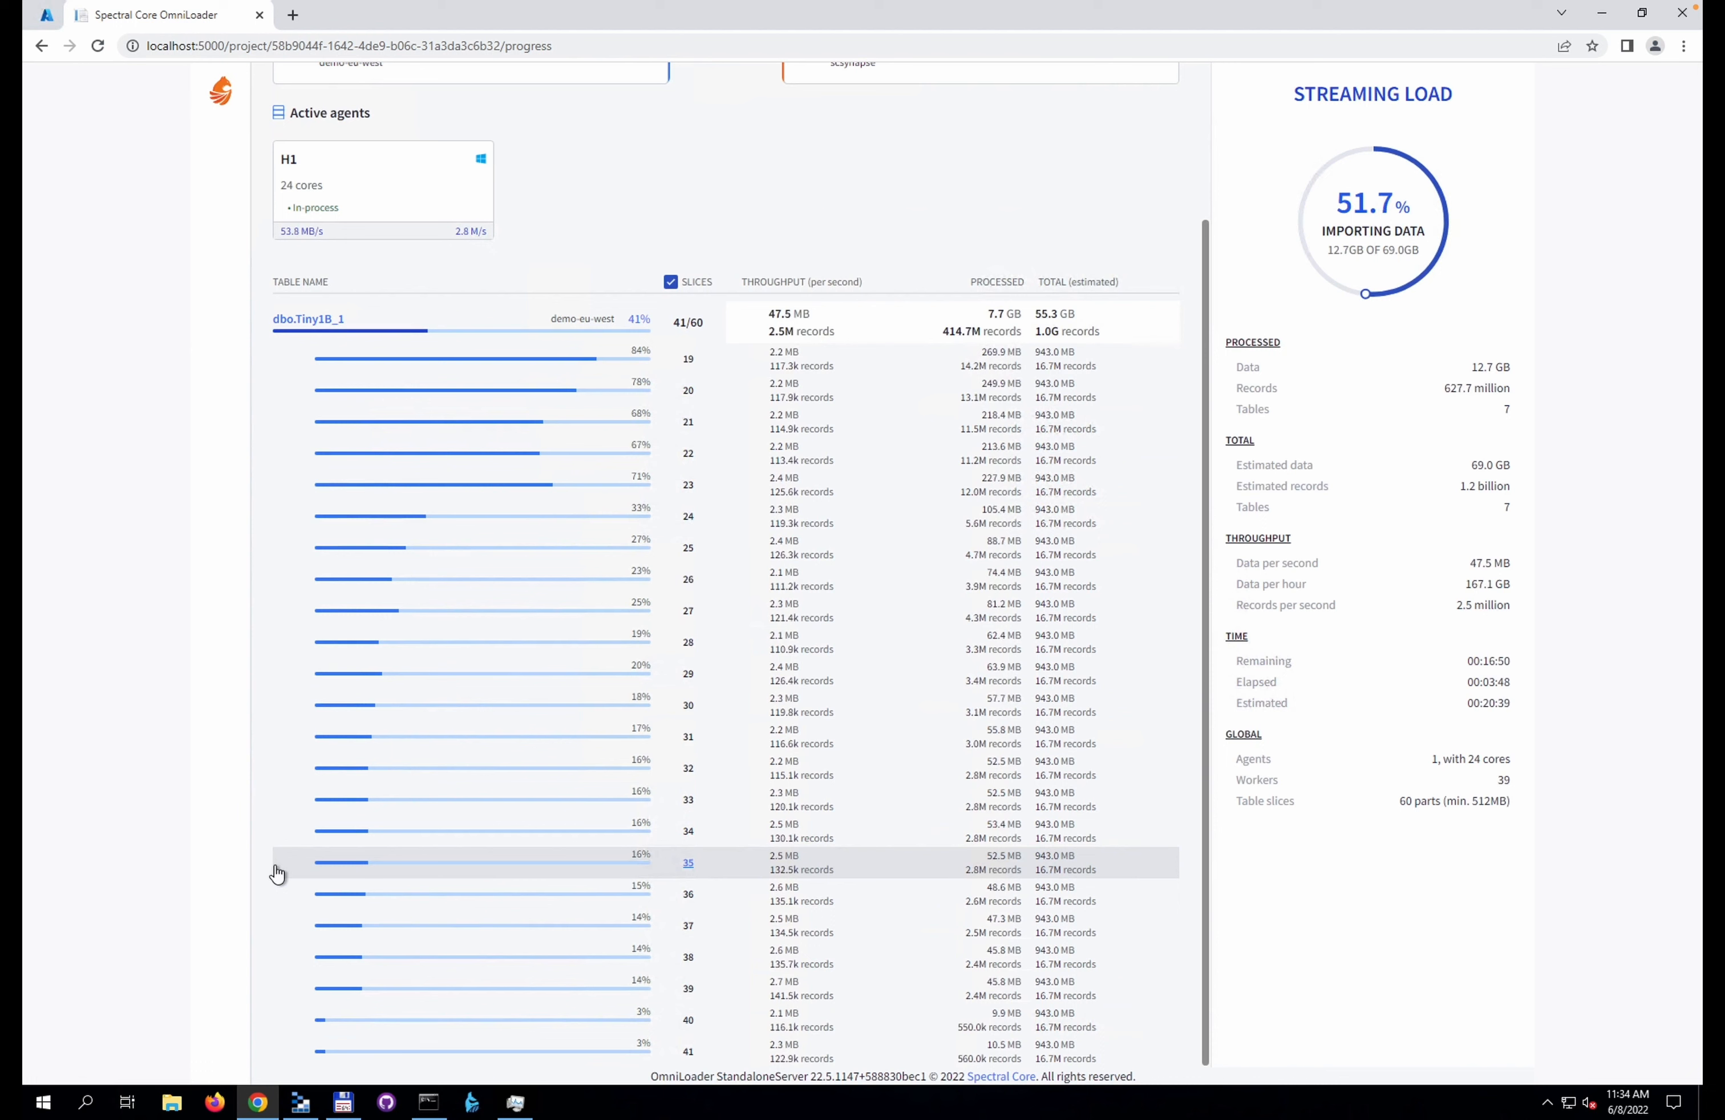
Switch to Task Manager, examine the memory usage, sort the processes by memory, and expand Windows Command Processor to check OmniLoader's usage
click(515, 1103)
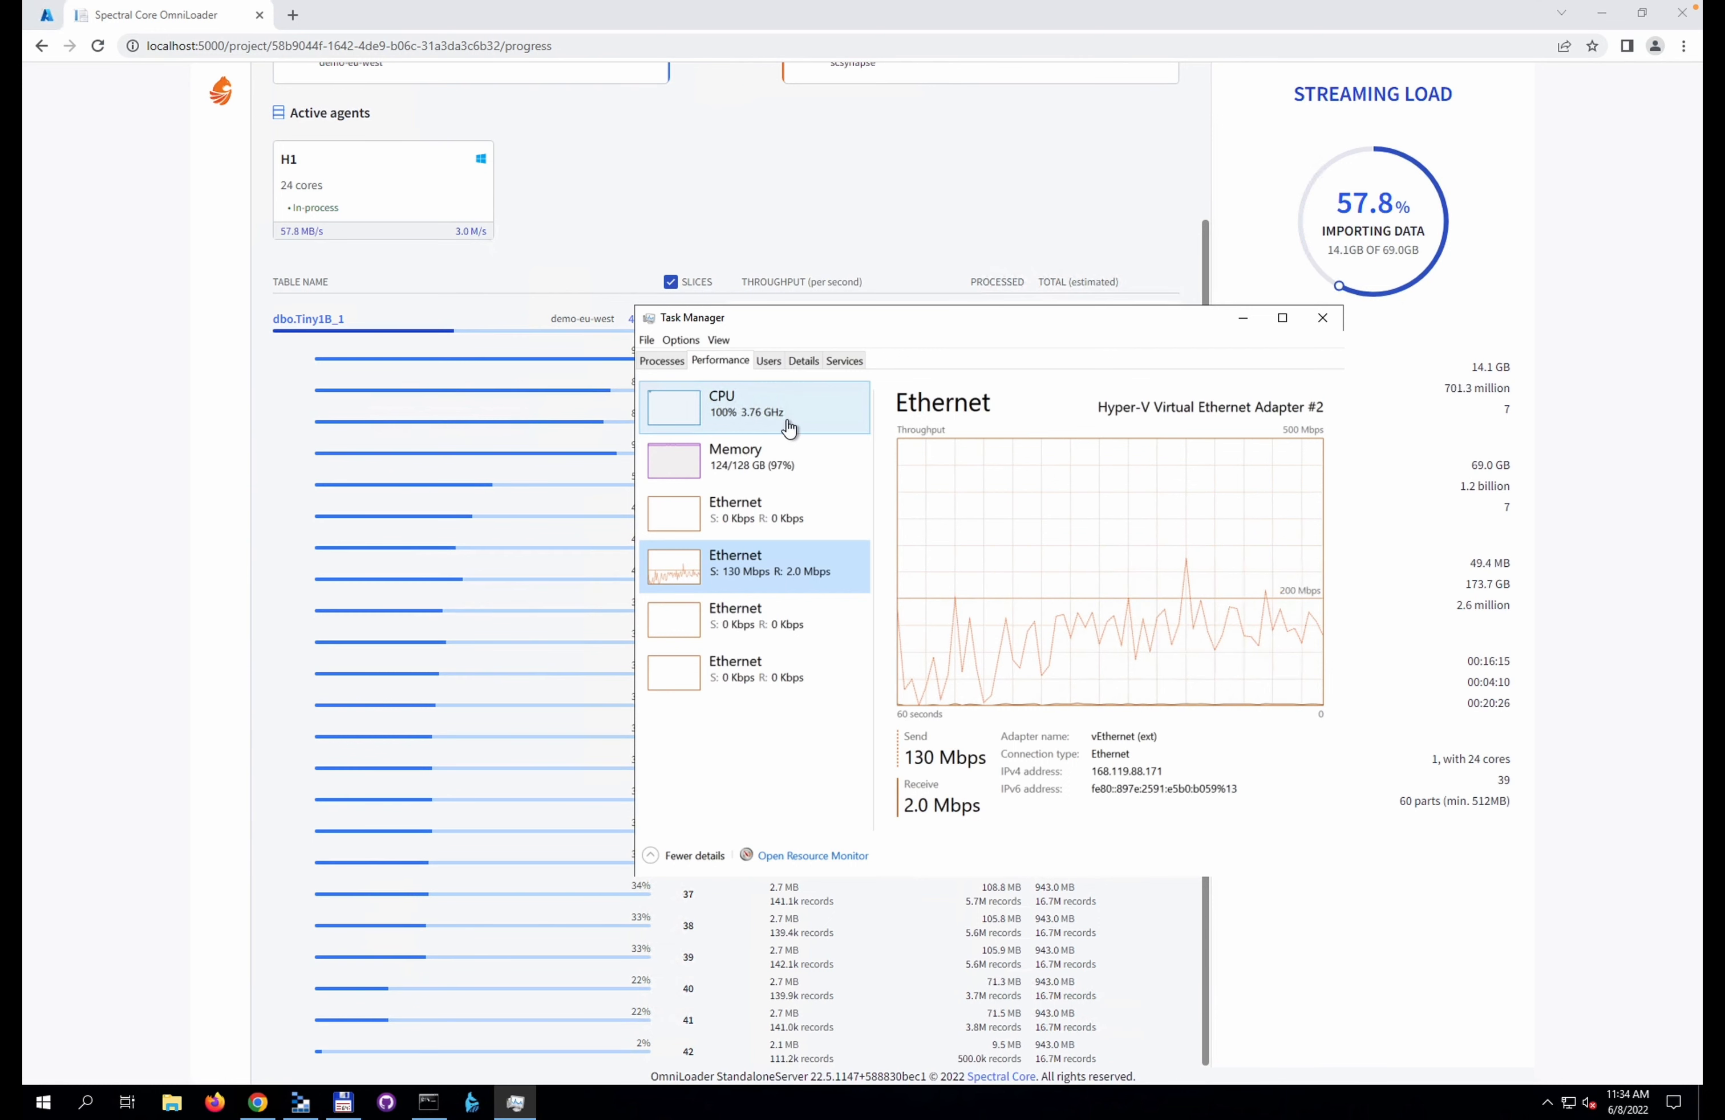
click(773, 459)
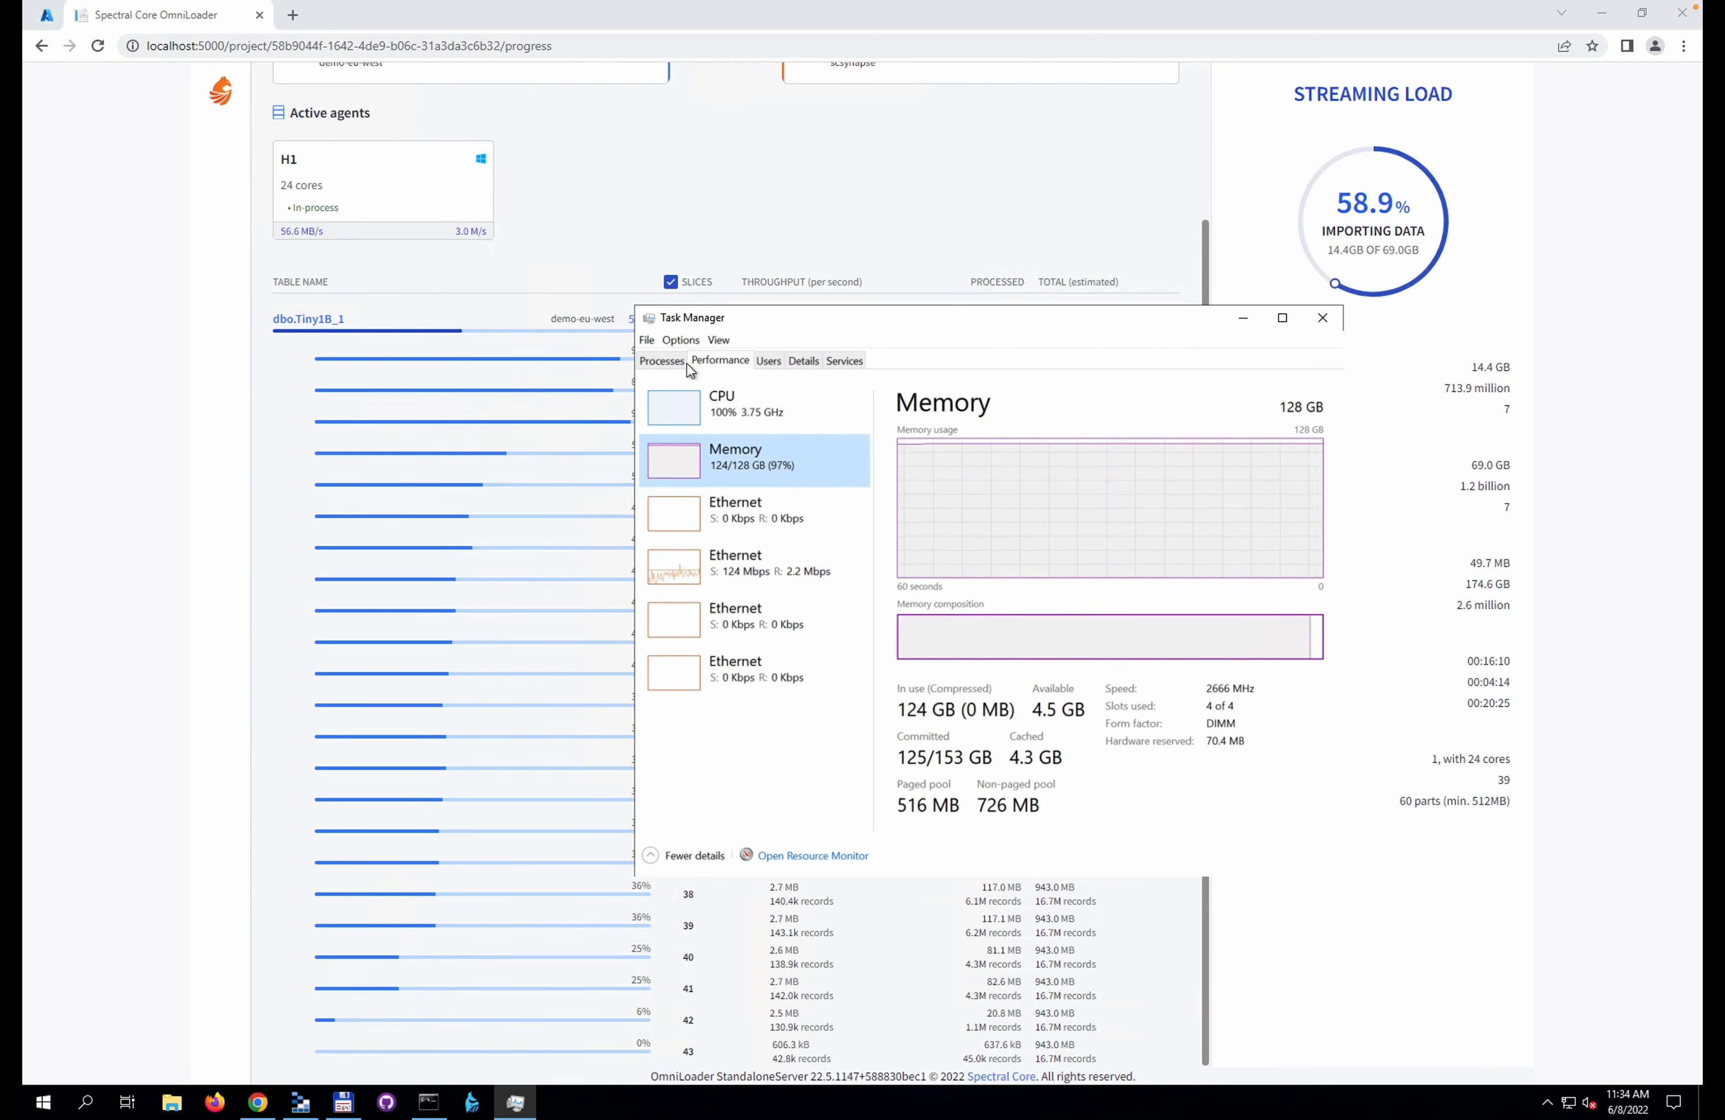
click(663, 361)
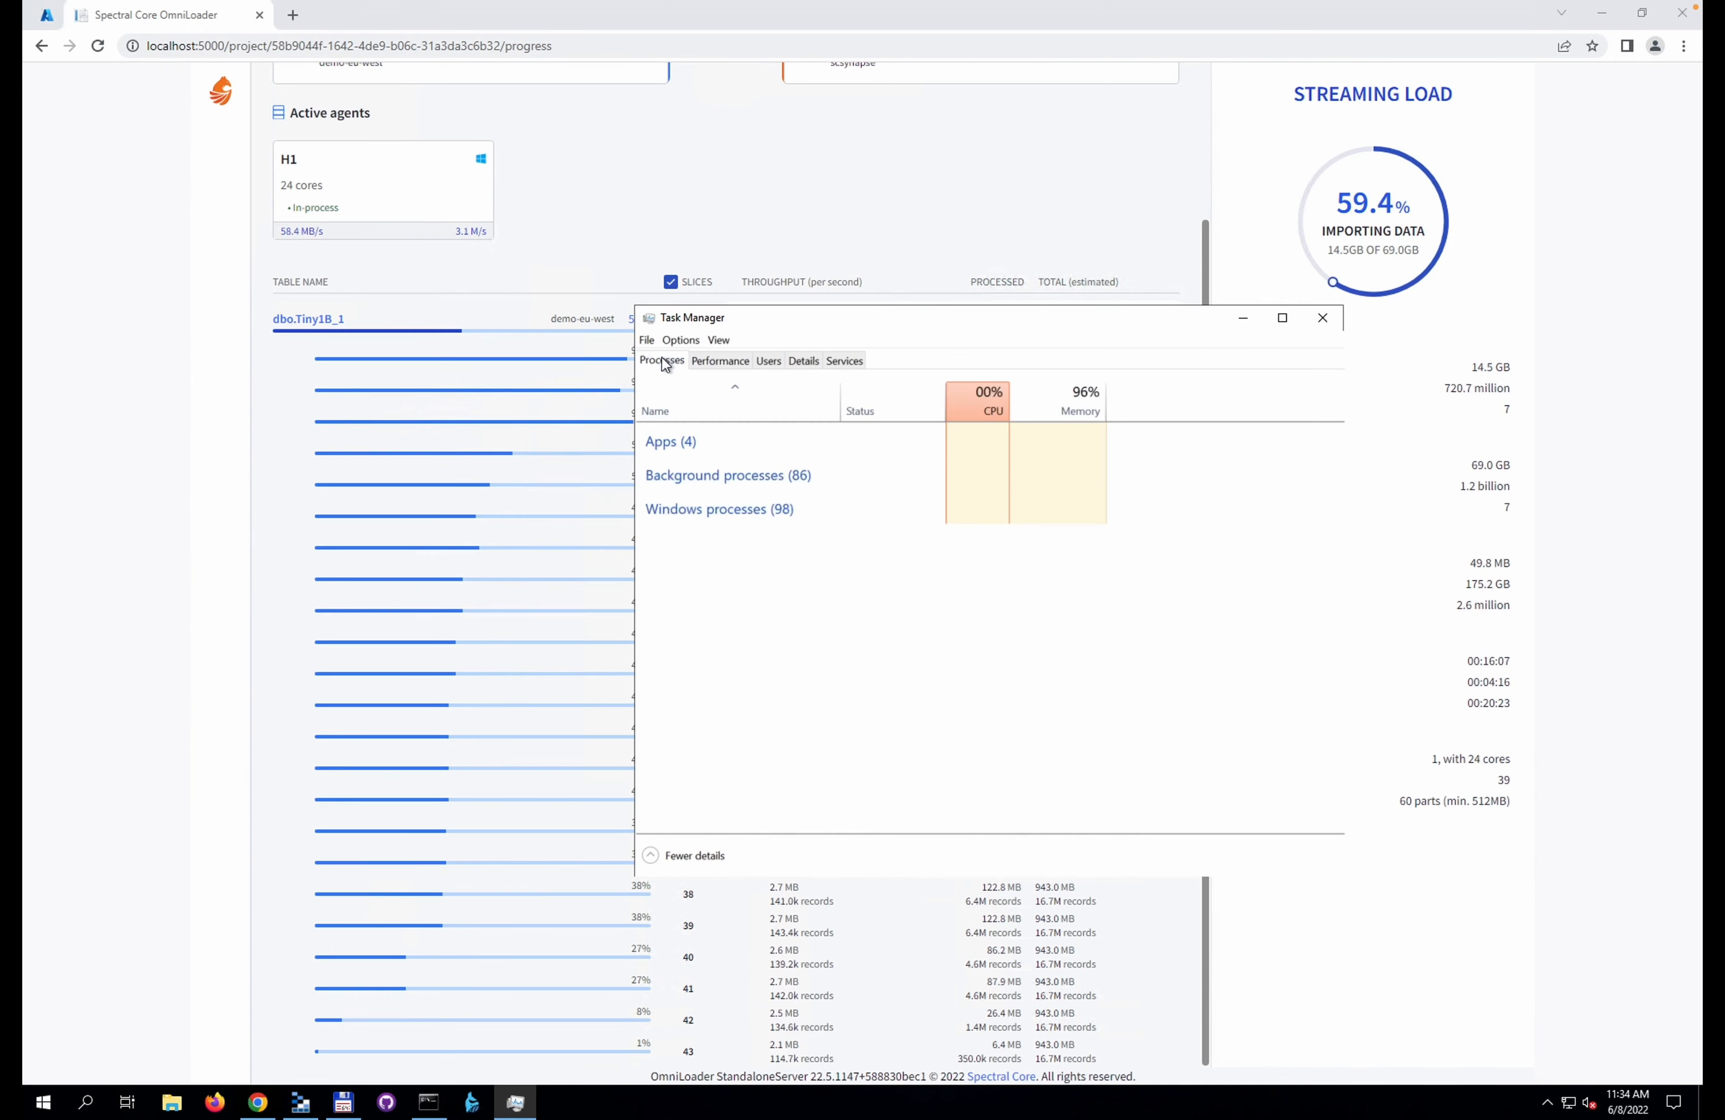
click(1074, 412)
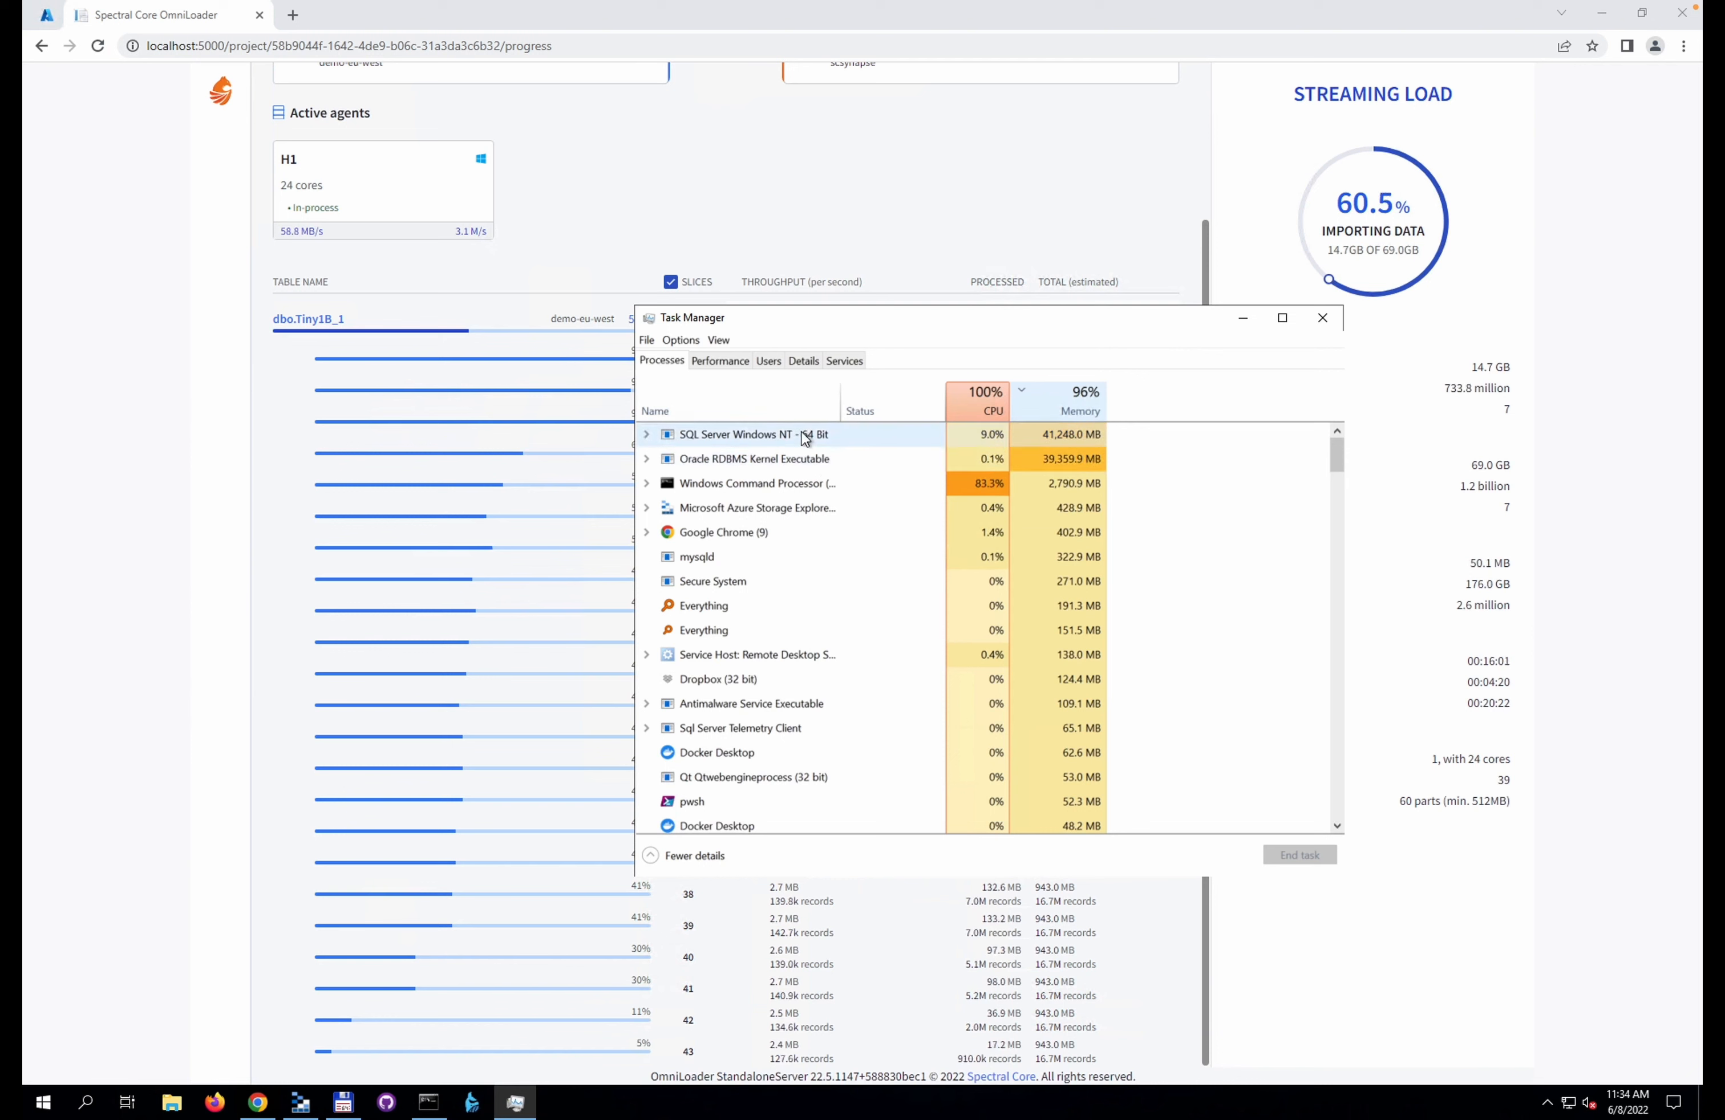
click(646, 483)
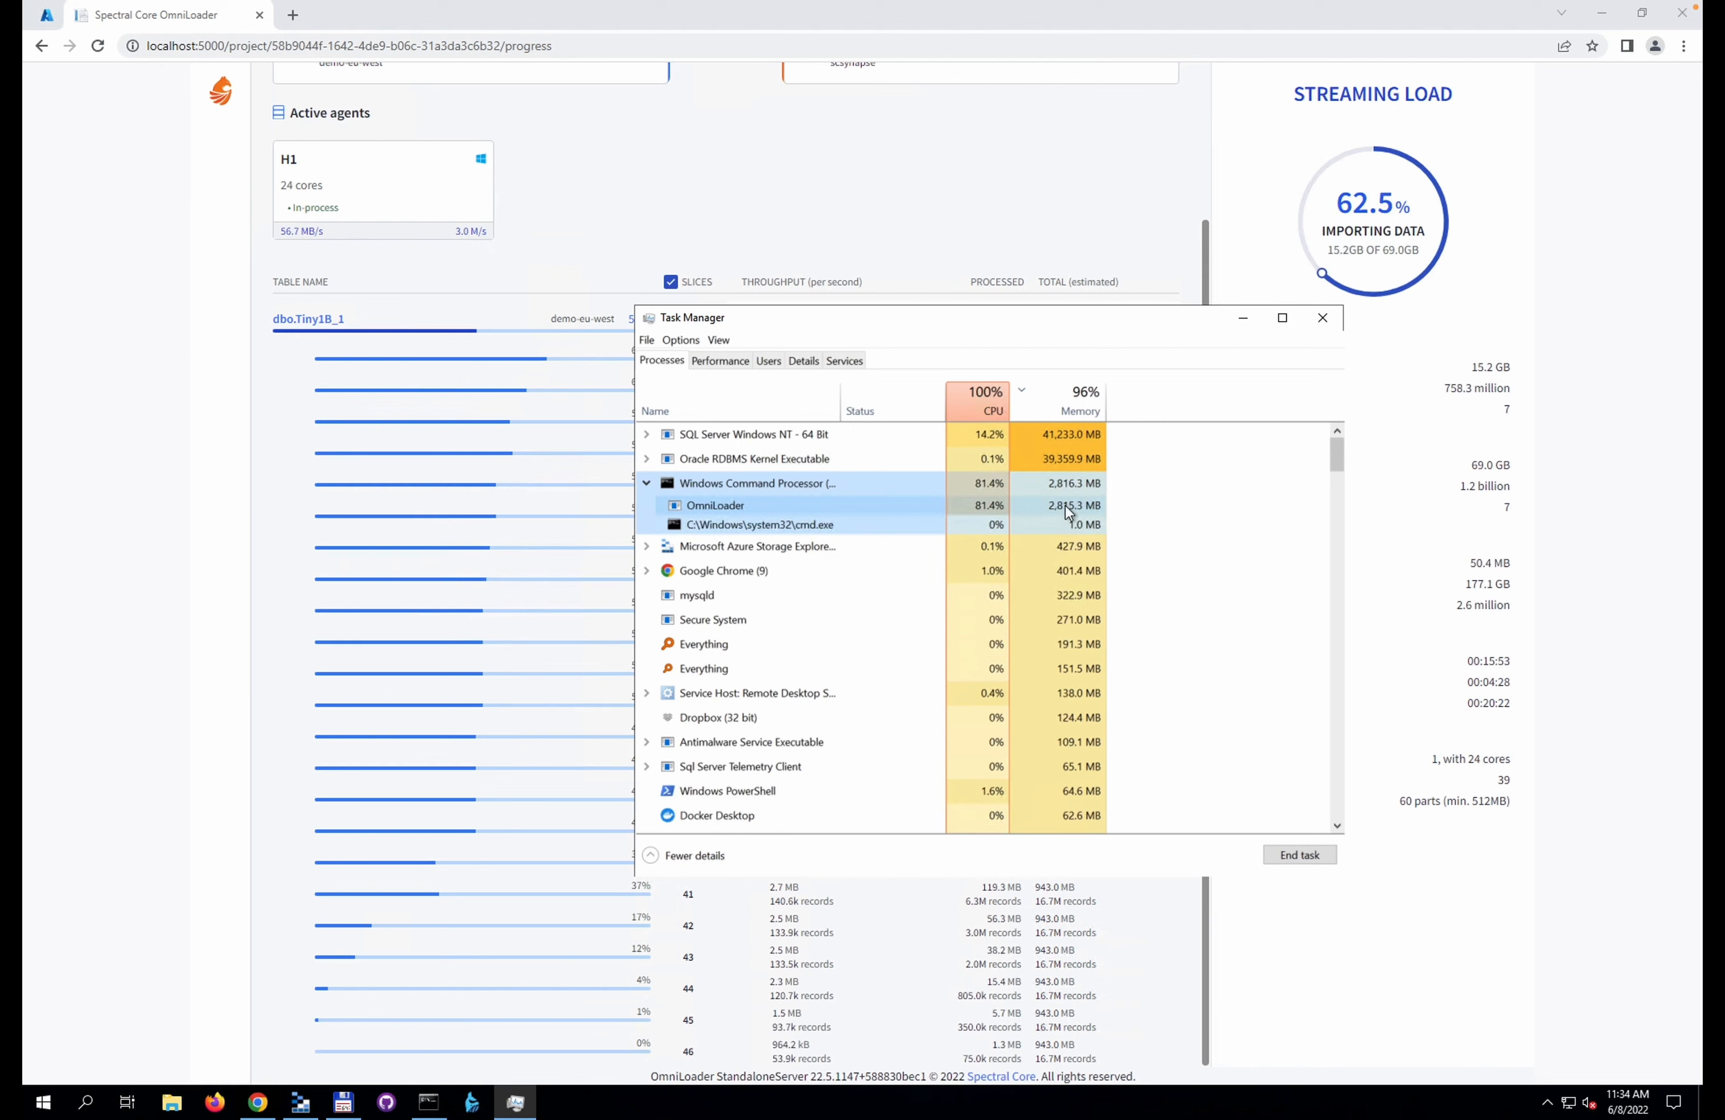
Return to OmniLoader and hide the individual slices in the progress list
click(754, 215)
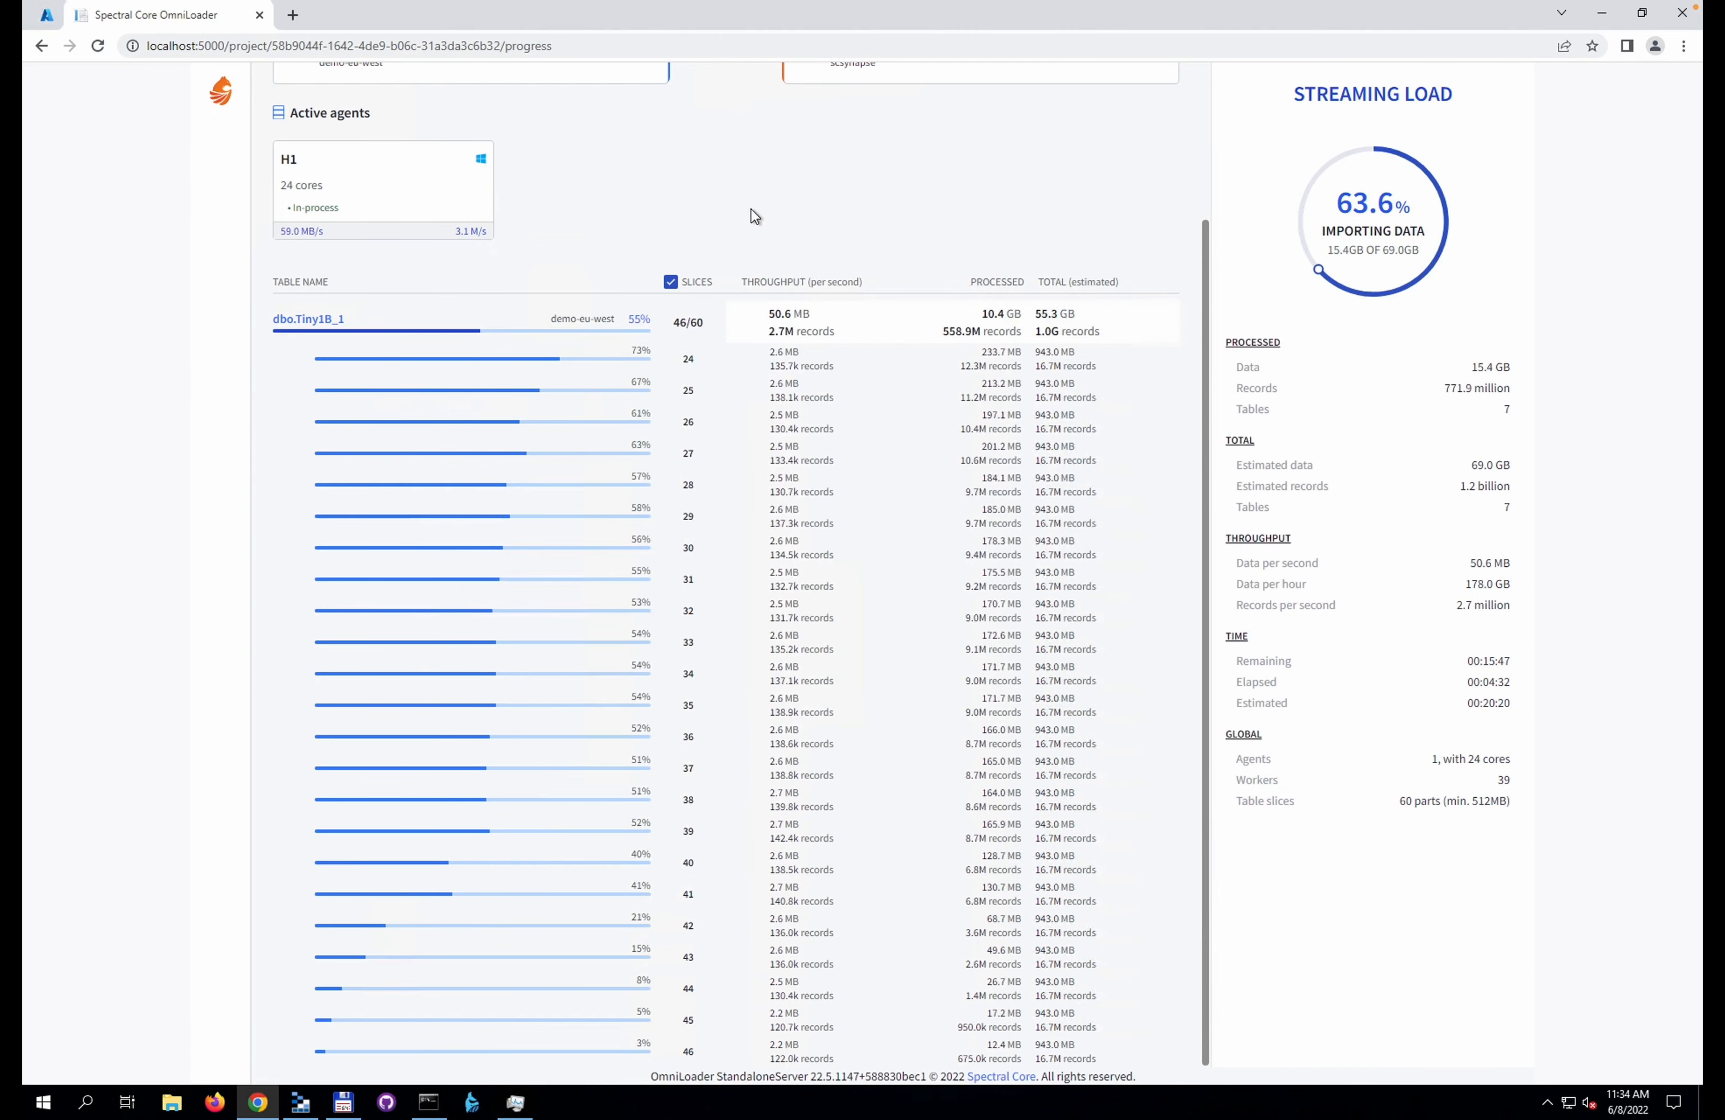
click(669, 283)
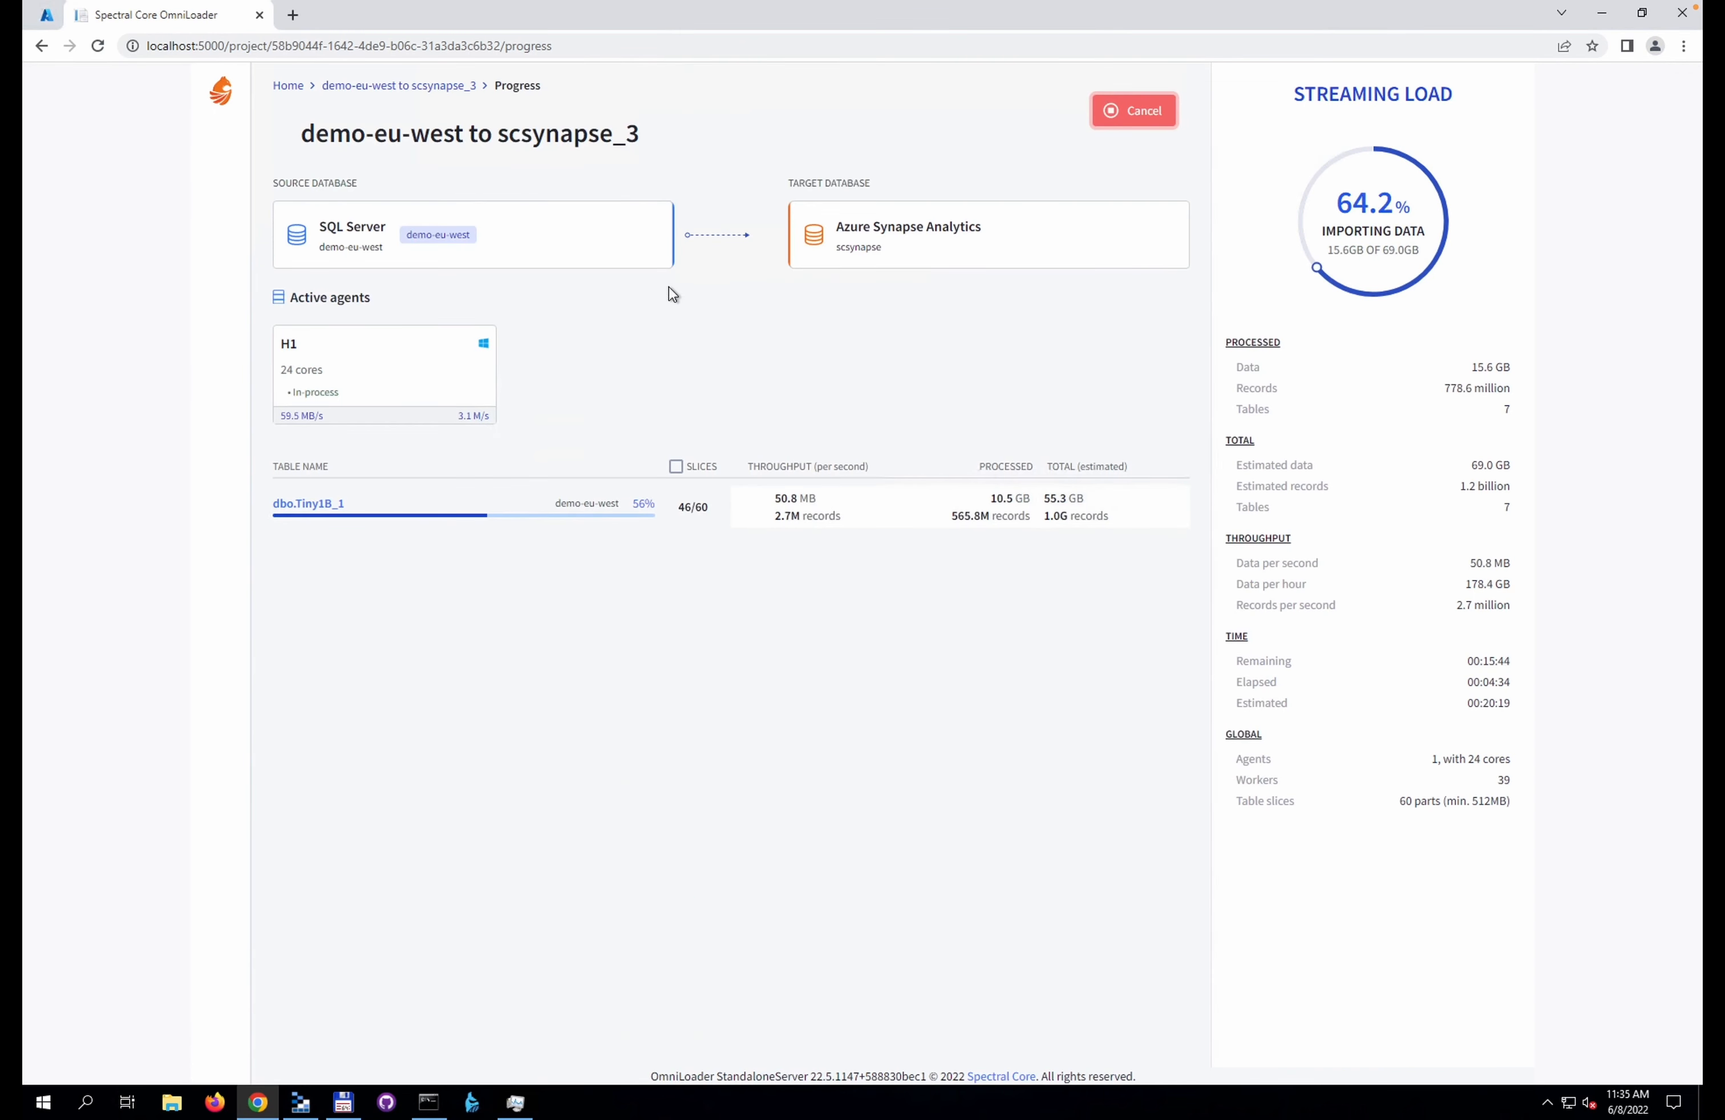